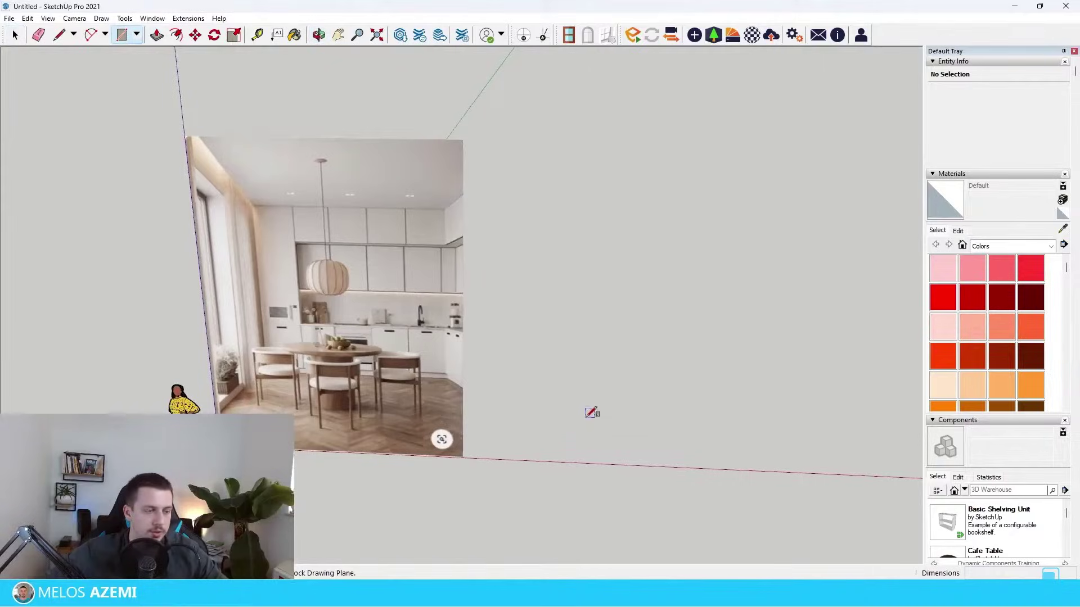
Draw a large floor rectangle starting at the axes origin and split it lengthwise with a line
click(219, 448)
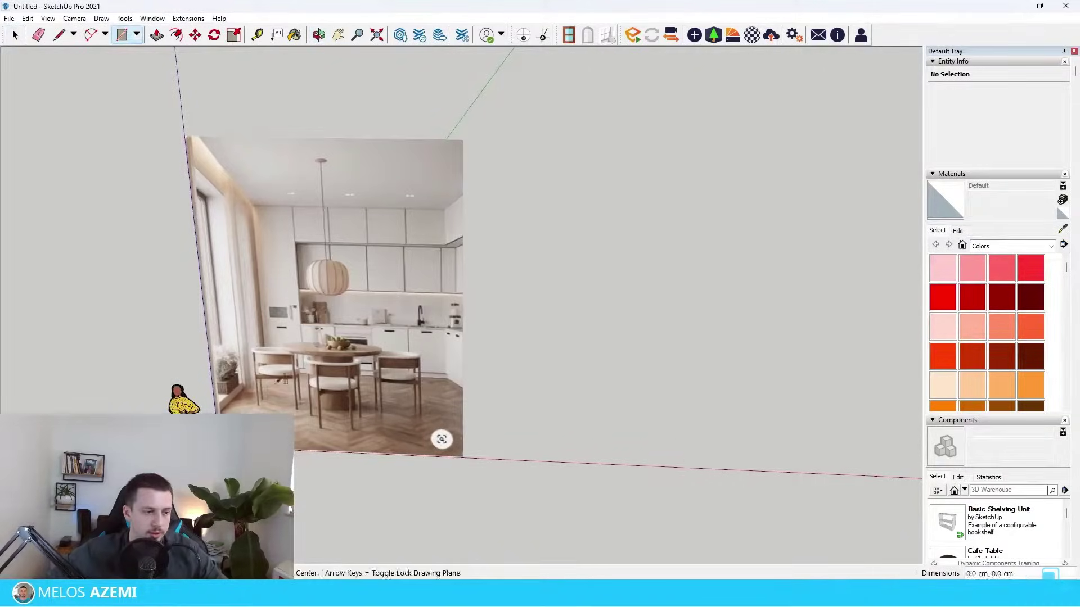
scroll(393, 280, down, 4)
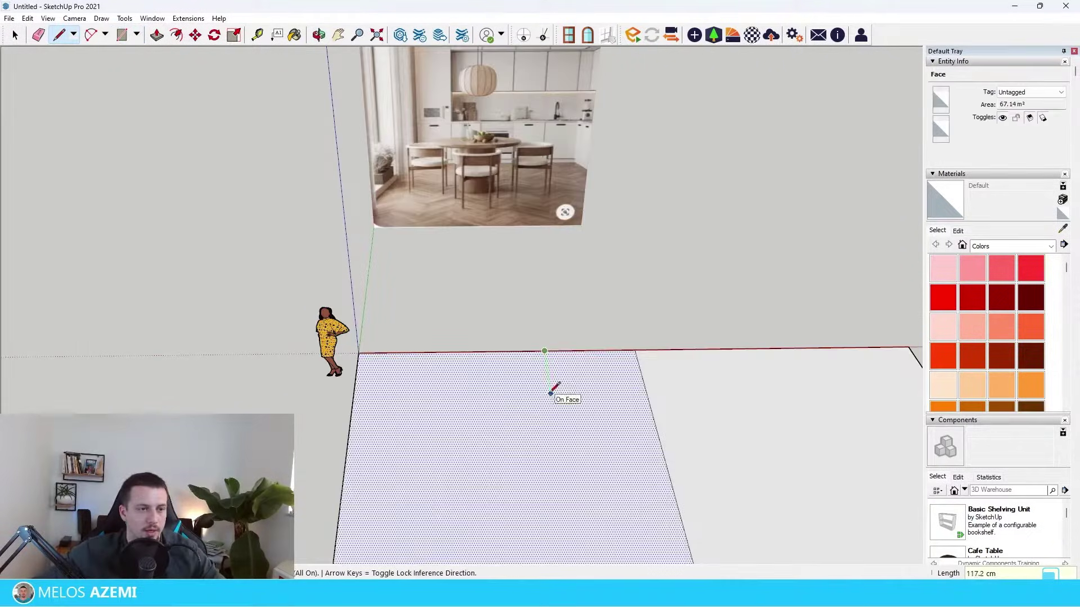
scroll(601, 392, down, 3)
key(Escape)
Copy the kitchen floor's rear edge 60 cm inward to mark the depth of the back cabinet run
scroll(529, 367, up, 4)
key(space)
click(553, 369)
click(553, 370)
key(m)
key(ctrl)
click(559, 373)
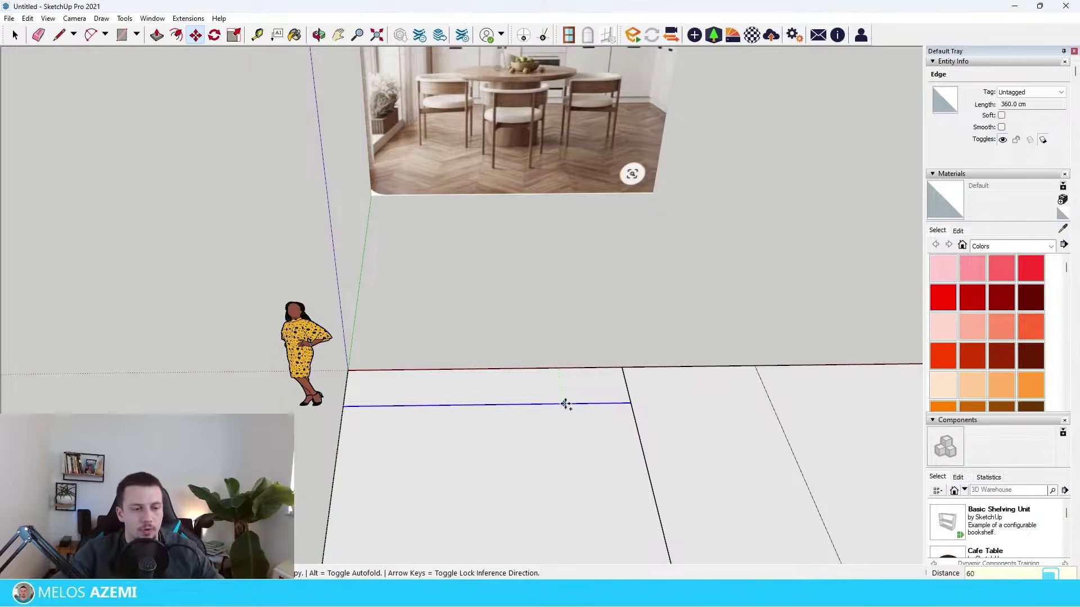
key(Return)
key(space)
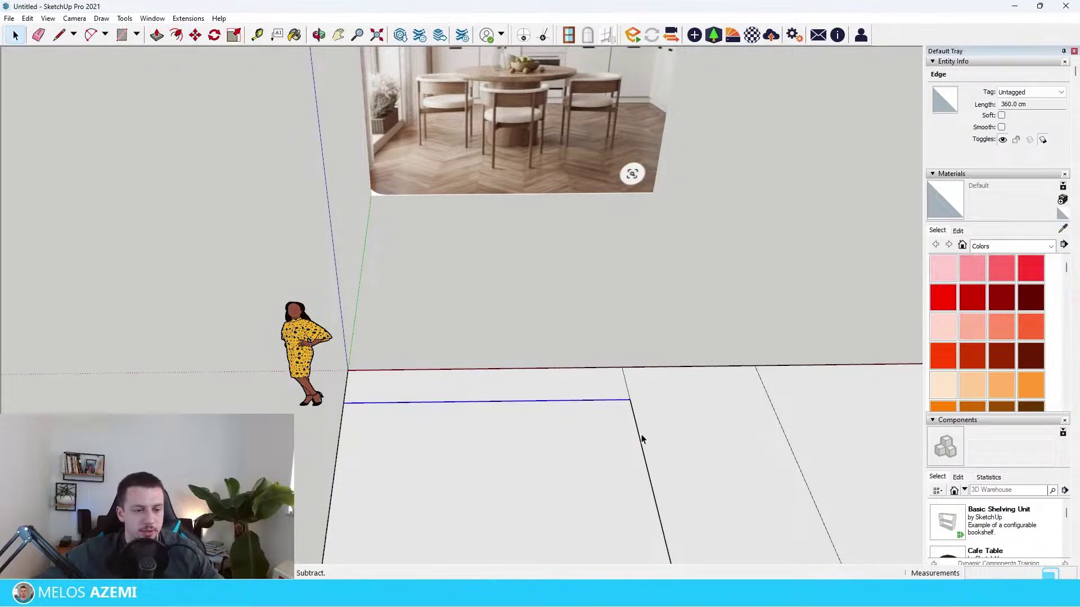
Copy the lengthwise dividing edge of the floor inward to outline the side cabinet strip, completing an L-shaped footprint
click(639, 438)
key(m)
key(ctrl)
click(637, 434)
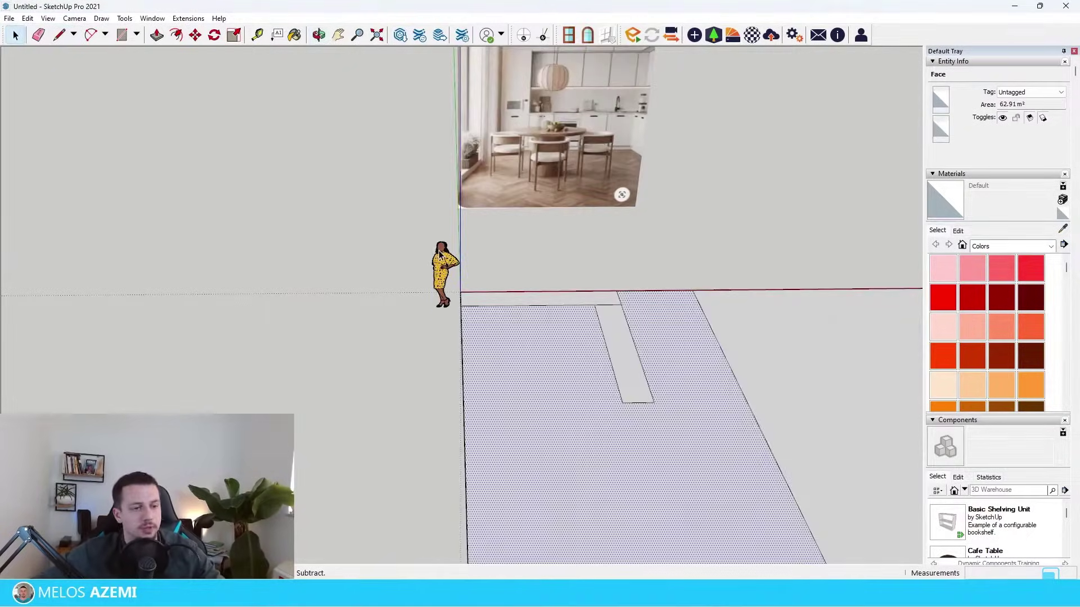
Move the human scale figure onto the floor and delete it from the model
click(440, 254)
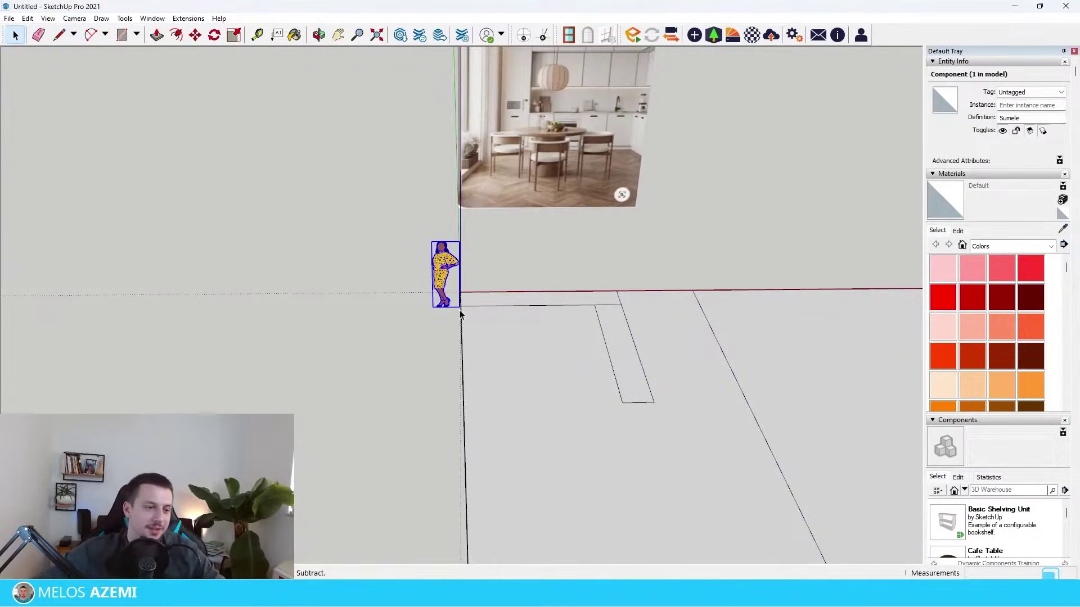
key(m)
click(460, 307)
click(555, 343)
mouse_move(555, 343)
middle_down()
mouse_move(636, 295)
mouse_move(548, 311)
middle_up()
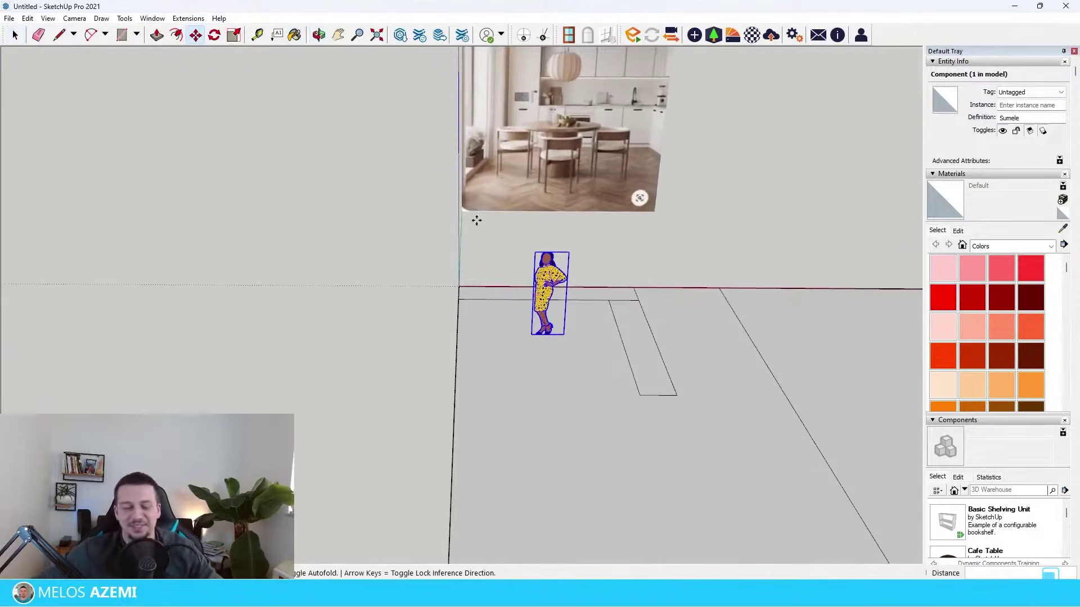
key(space)
scroll(593, 316, up, 3)
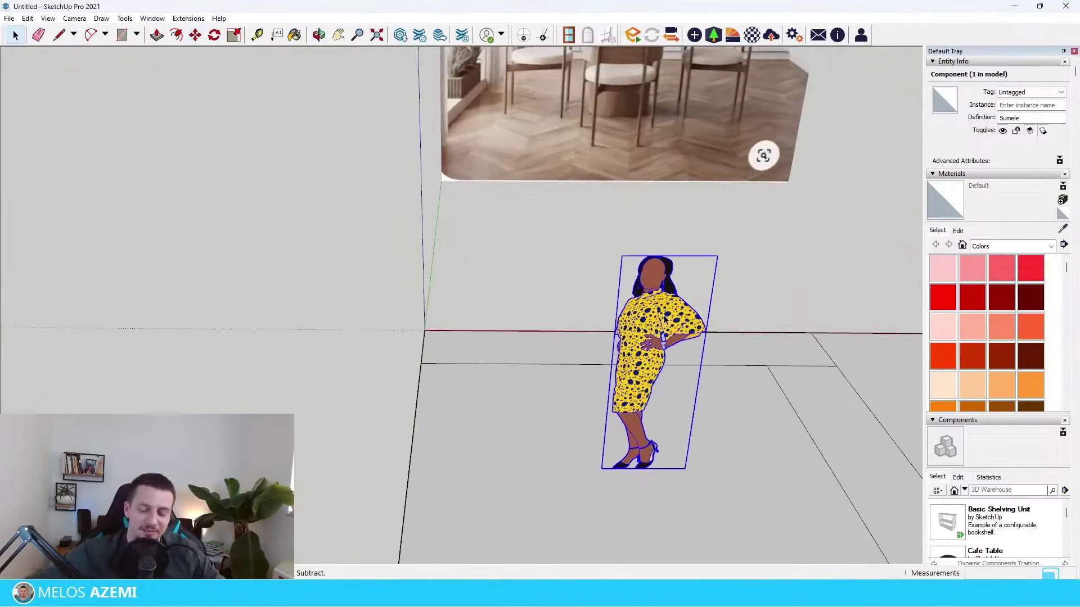
key(Delete)
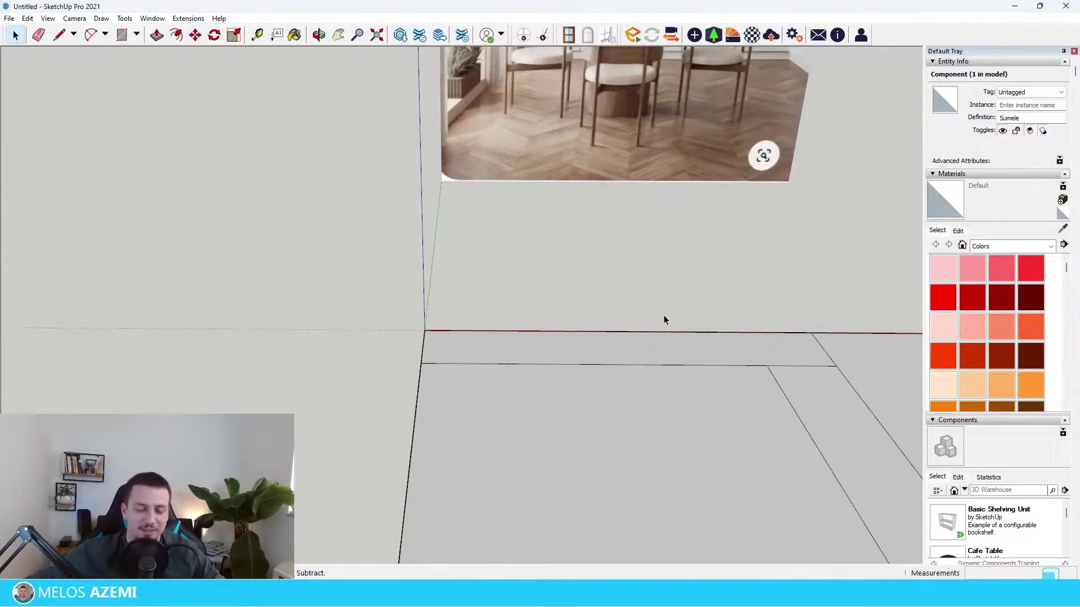
Check the kitchen reference image, and extrude the back and side floor strips upward to form the L-shaped base cabinets
middle_drag(427, 219, 361, 217)
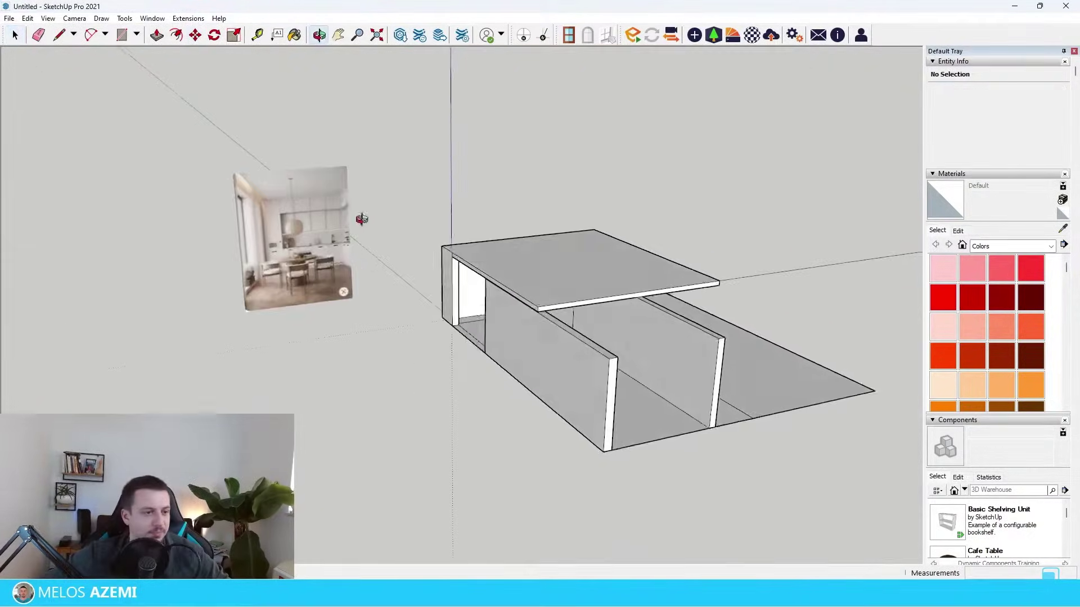
scroll(276, 269, up, 4)
scroll(450, 173, up, 3)
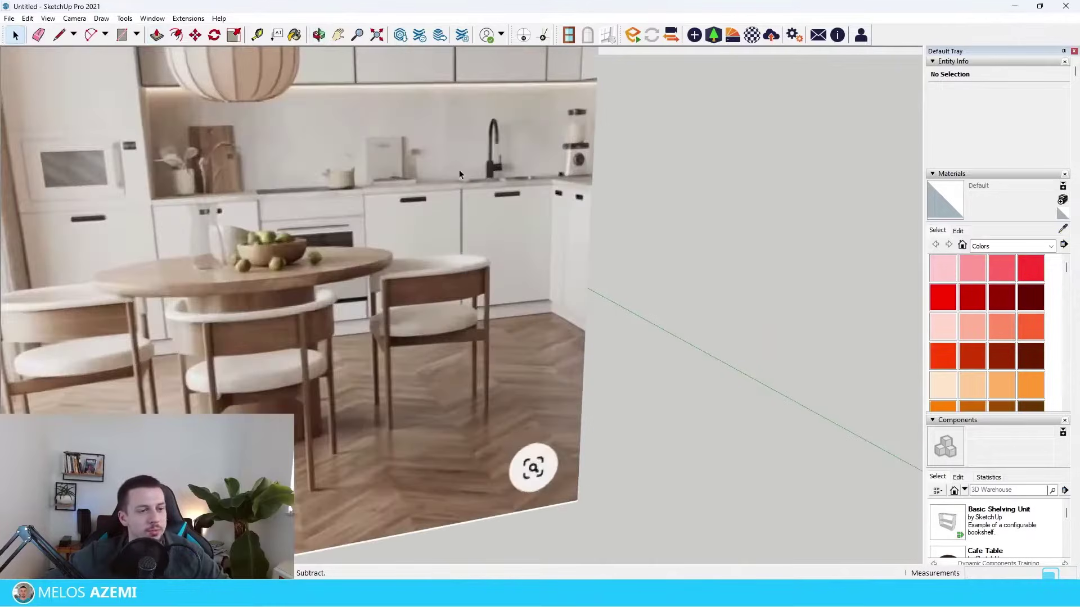
scroll(65, 214, down, 5)
scroll(114, 187, up, 5)
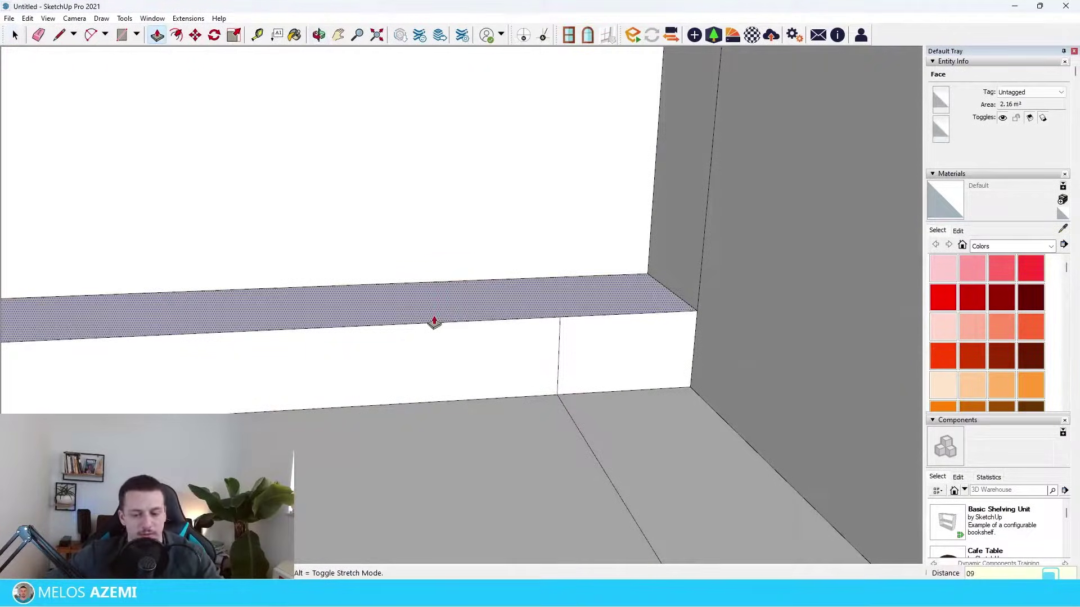
double_click(434, 322)
scroll(541, 406, down, 2)
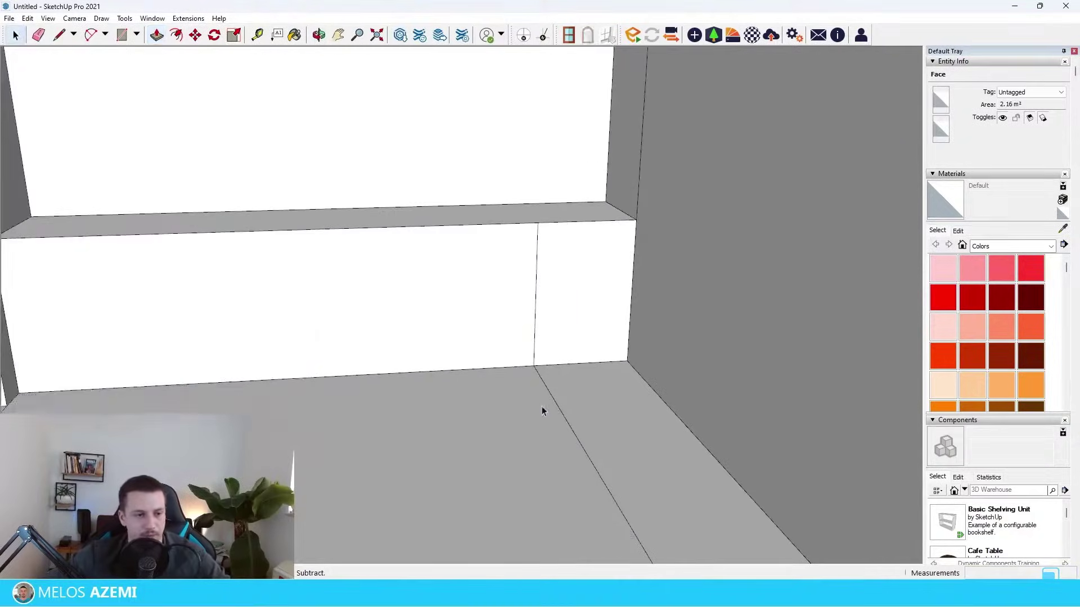
click(569, 389)
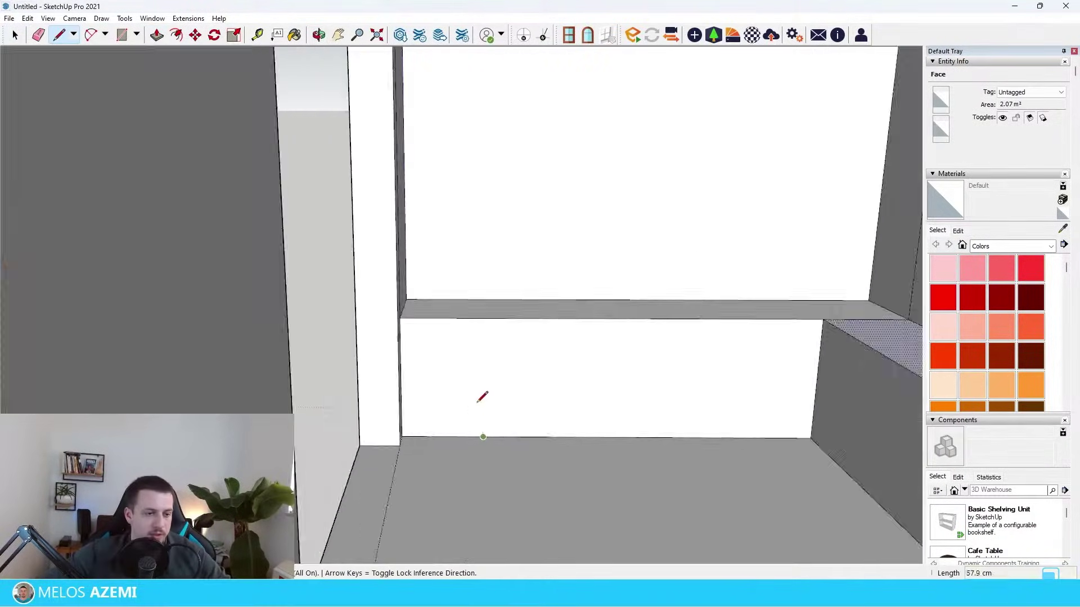
Draw a vertical line from the bottom edge of the back base cabinet up to the ceiling to mark the tall cabinet's side
scroll(477, 403, down, 3)
middle_drag(477, 403, 459, 332)
scroll(482, 473, down, 2)
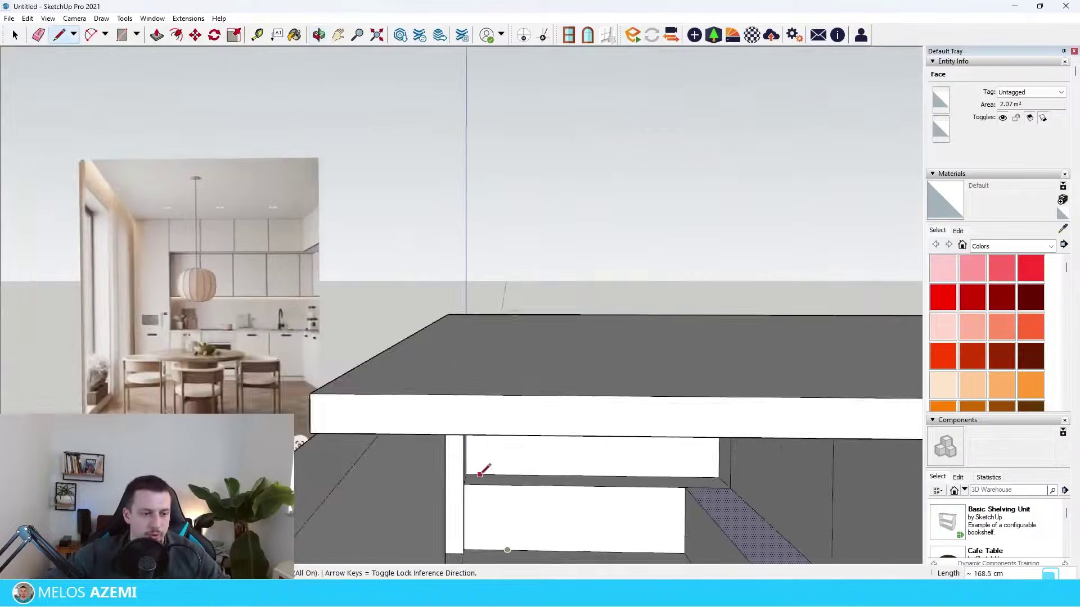
scroll(495, 470, up, 6)
scroll(541, 405, down, 3)
click(495, 260)
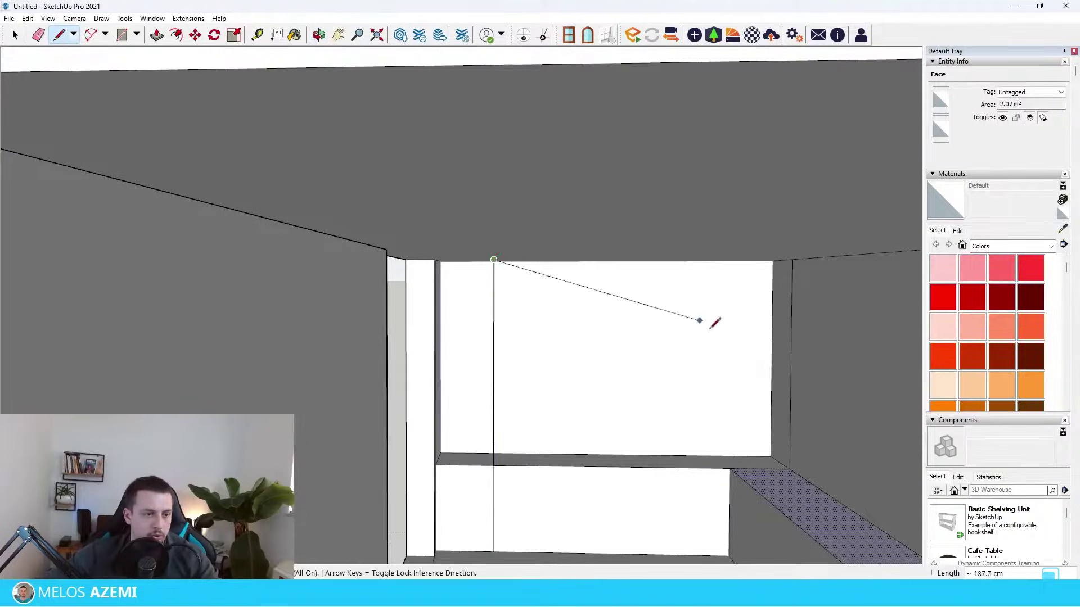
scroll(699, 321, down, 4)
scroll(838, 386, up, 6)
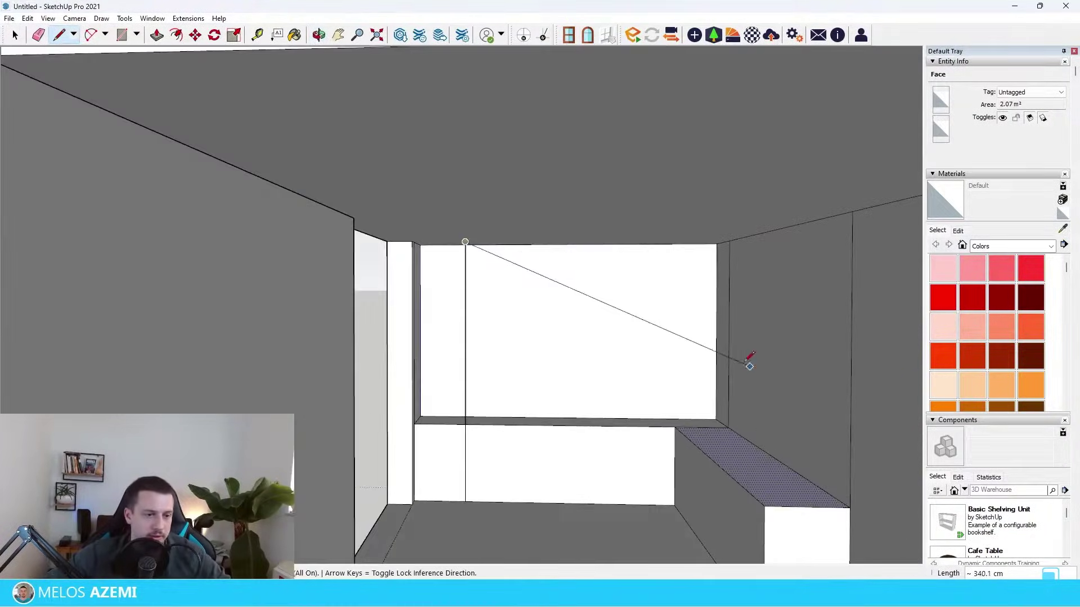
Draw a line across the back countertop at the tall cabinet mark and a vertical rectangle from the wall to the ceiling
click(465, 472)
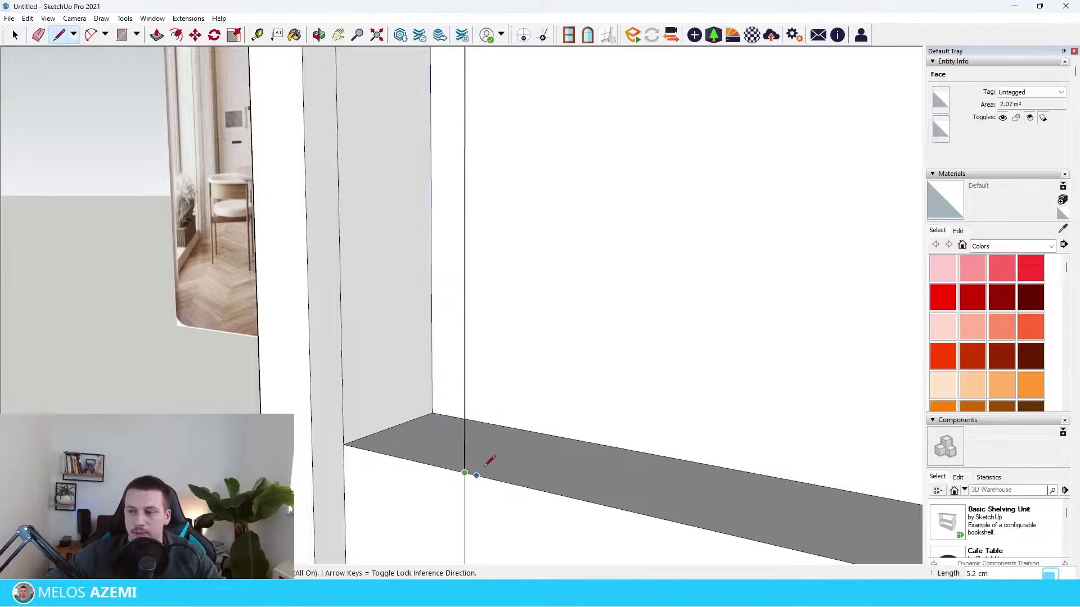
click(546, 433)
key(space)
scroll(624, 415, down, 4)
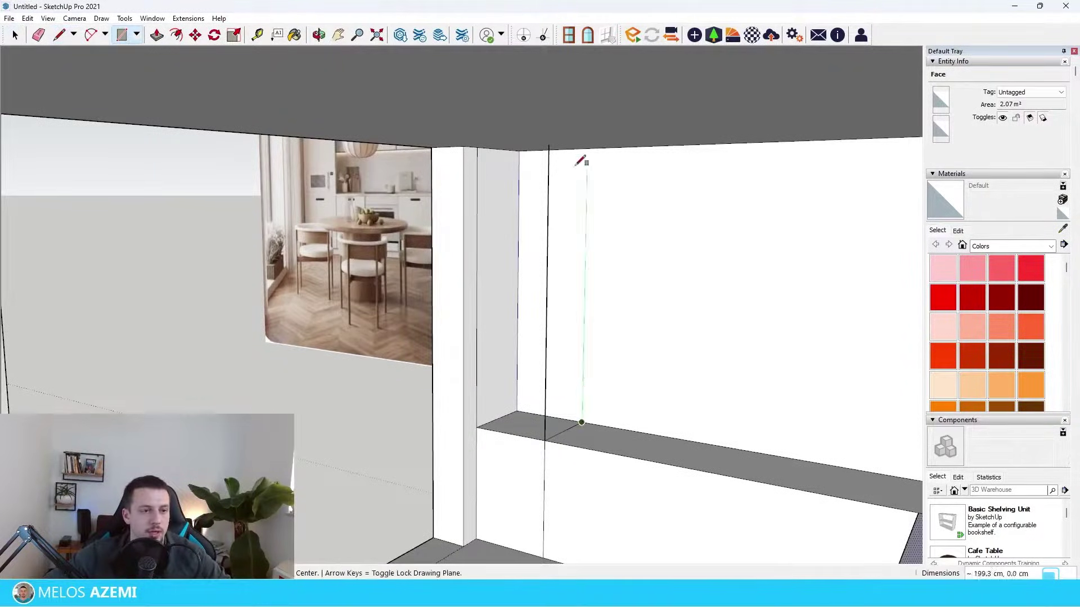
click(550, 143)
key(space)
scroll(545, 378, up, 8)
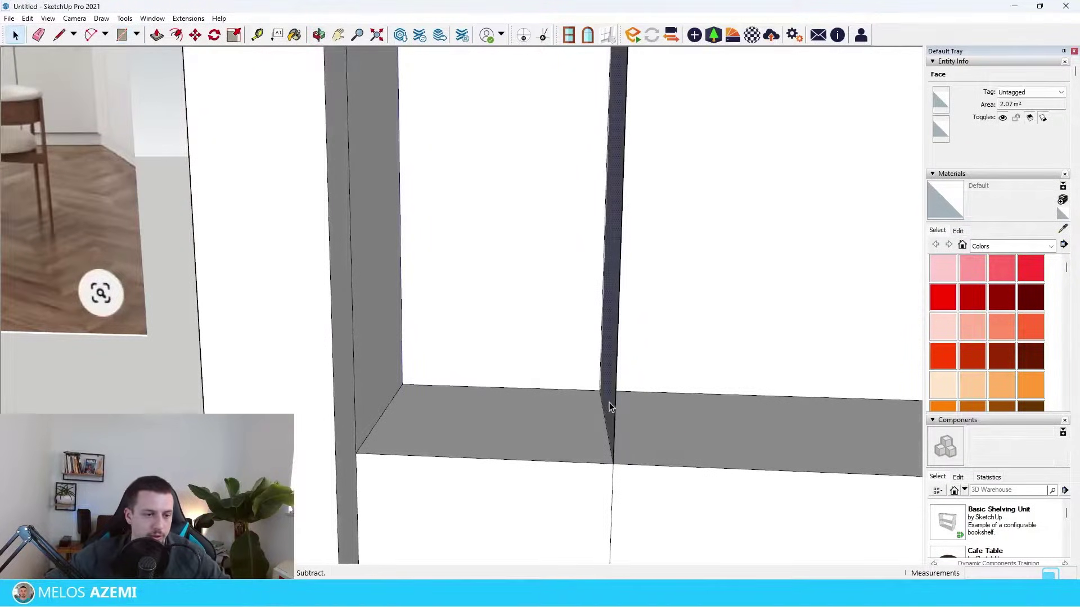
Extrude the vertical panel 60 cm to the window-side wall to form the solid tall cabinet
key(p)
click(609, 403)
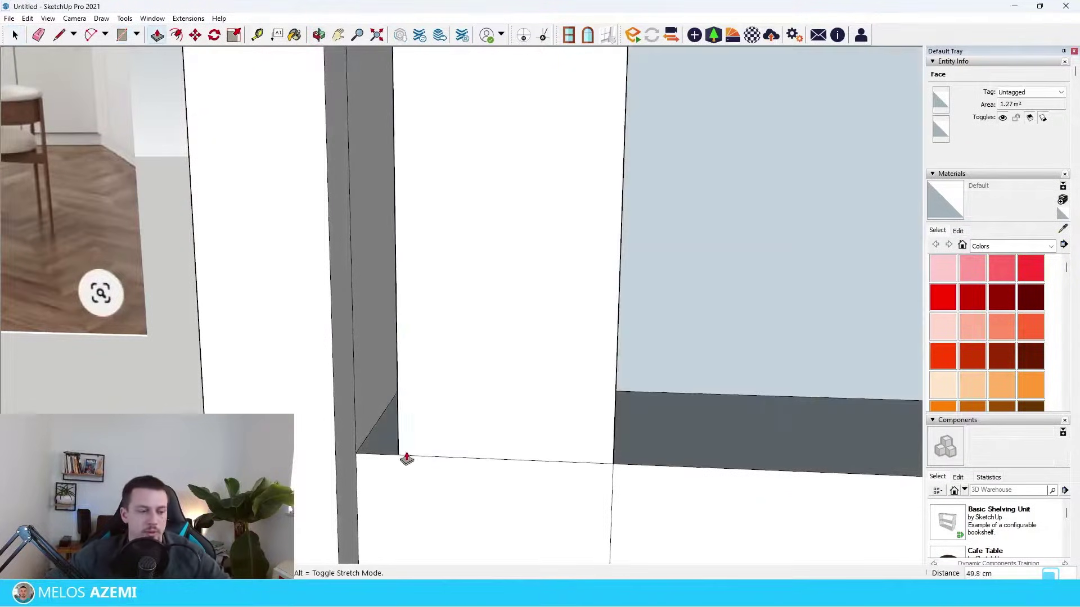
click(356, 459)
scroll(389, 415, down, 3)
scroll(389, 416, down, 10)
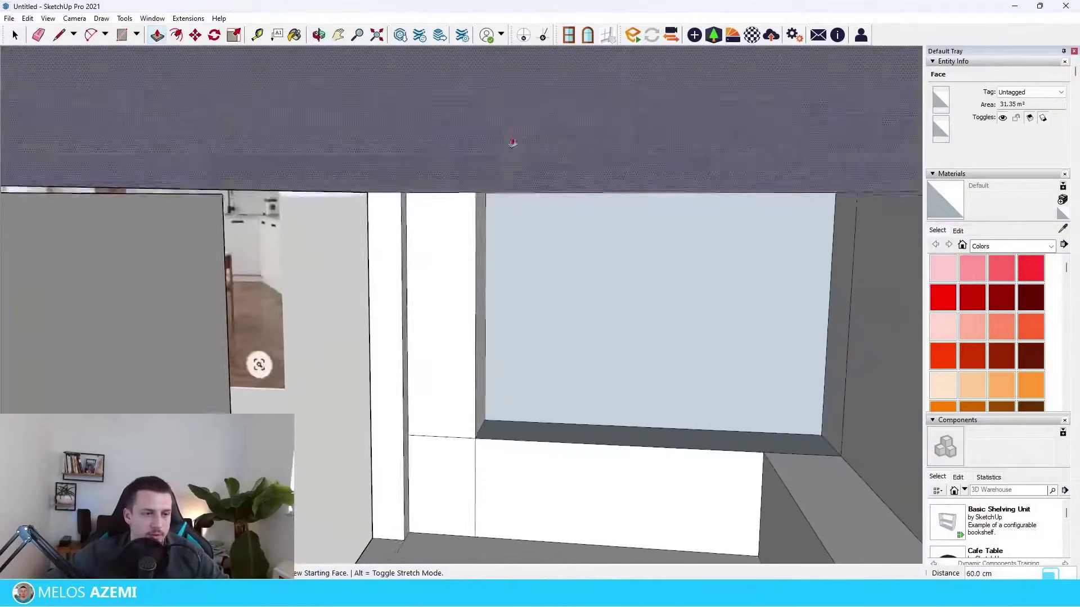
Compare with the reference image, and draw a full-depth rectangle at the ceiling on the tall cabinet's side face for the upper cabinets
scroll(567, 361, down, 2)
scroll(480, 305, up, 10)
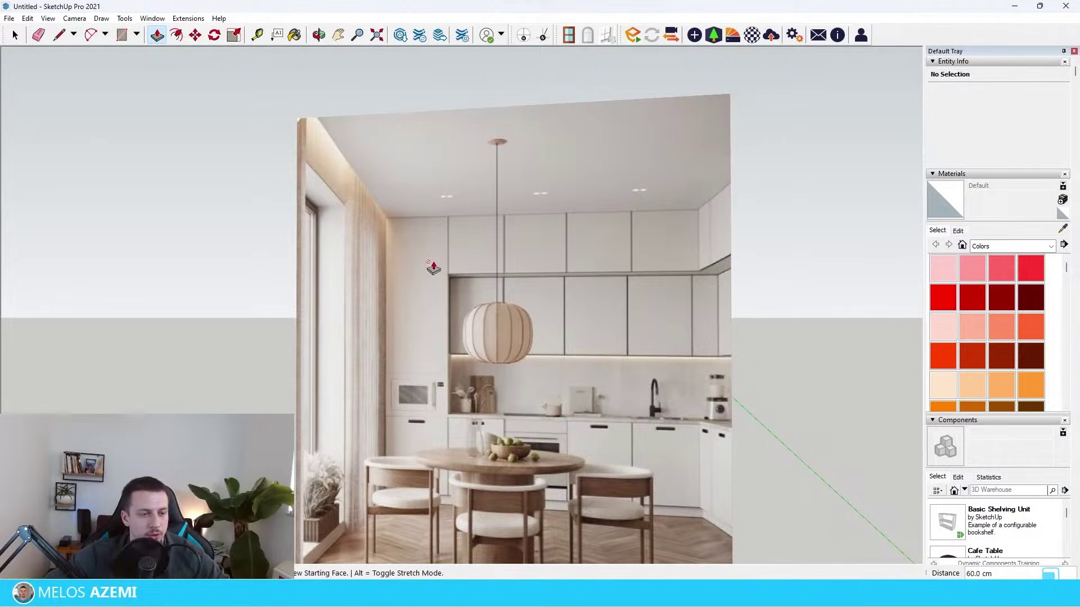
scroll(600, 337, down, 8)
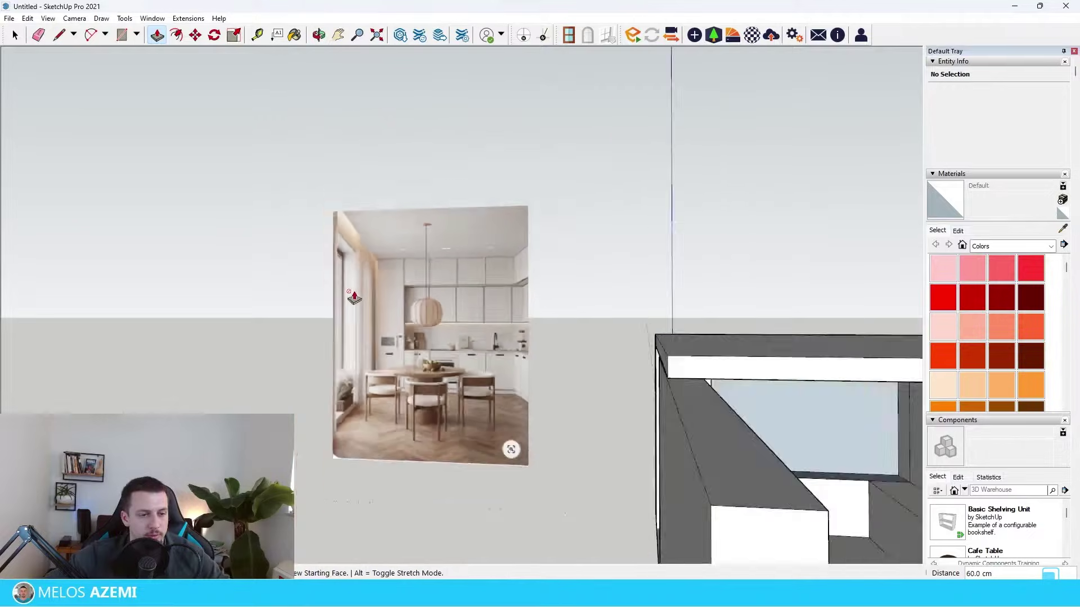
scroll(663, 314, up, 12)
key(space)
click(475, 298)
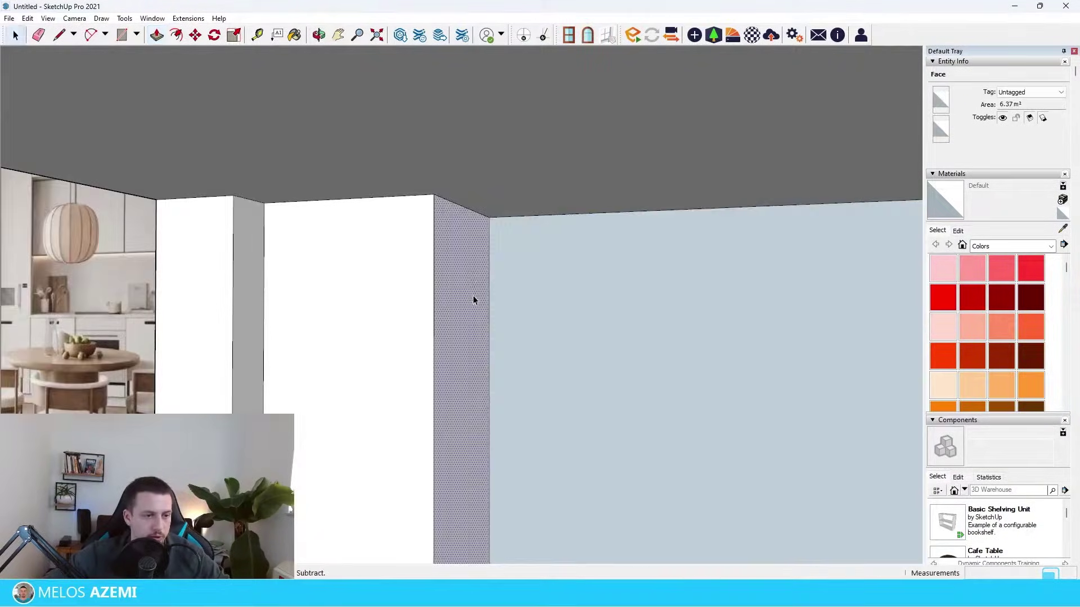
middle_drag(475, 299, 418, 289)
click(499, 219)
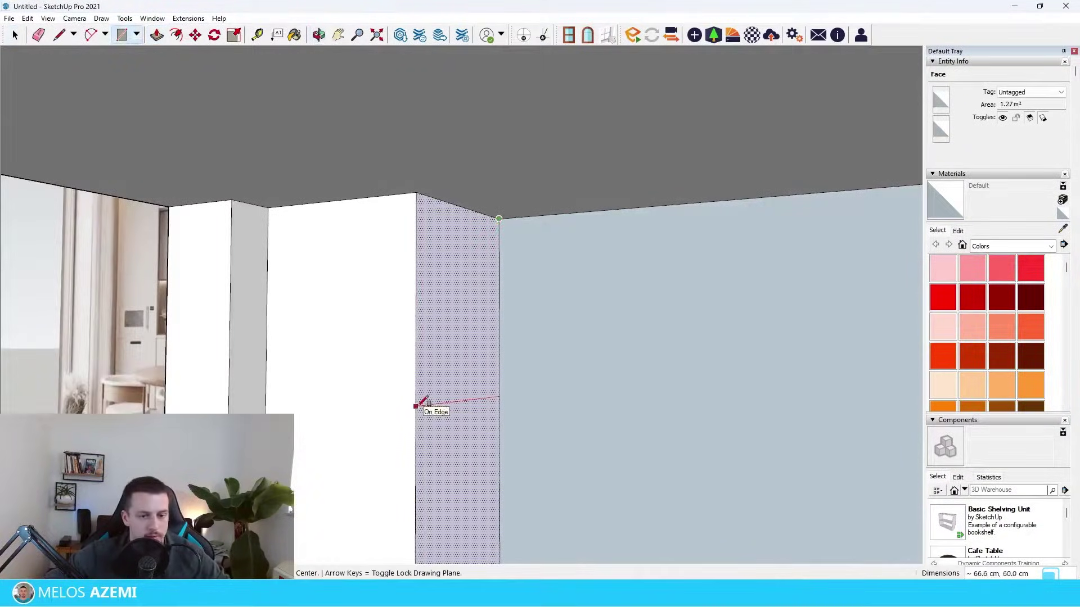
middle_drag(420, 383, 457, 338)
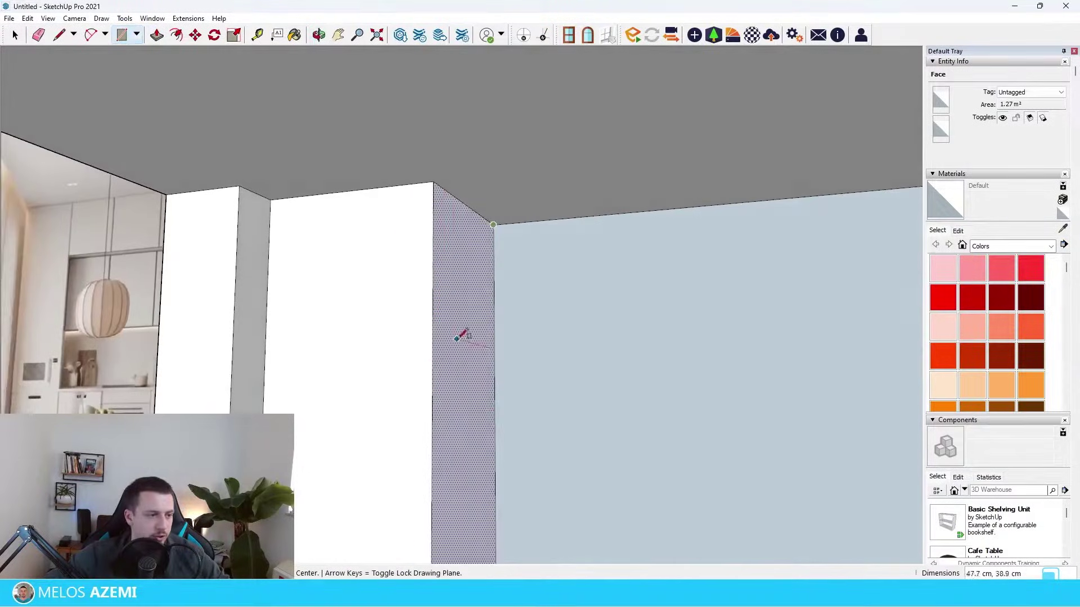
key(Return)
Extrude the upper rectangle 300 cm along the back wall to form the upper cabinet block
key(p)
click(449, 388)
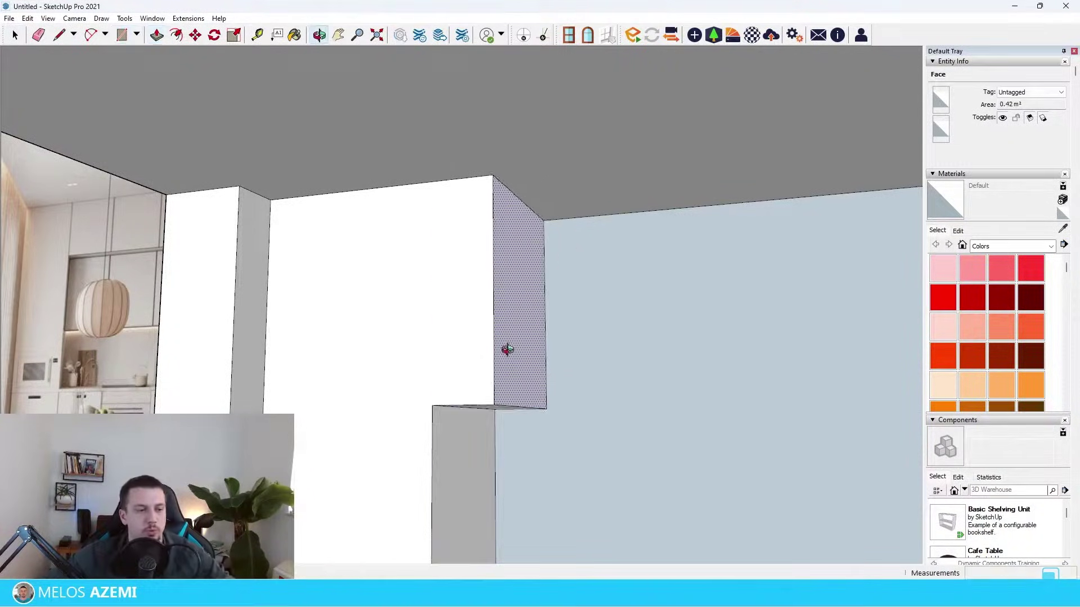
scroll(506, 350, down, 6)
middle_drag(520, 350, 543, 377)
text(300)
key(Return)
Draw a vertical line from the upper block's lower corner to the ceiling to separate it from the tall cabinet
scroll(515, 379, up, 5)
key(l)
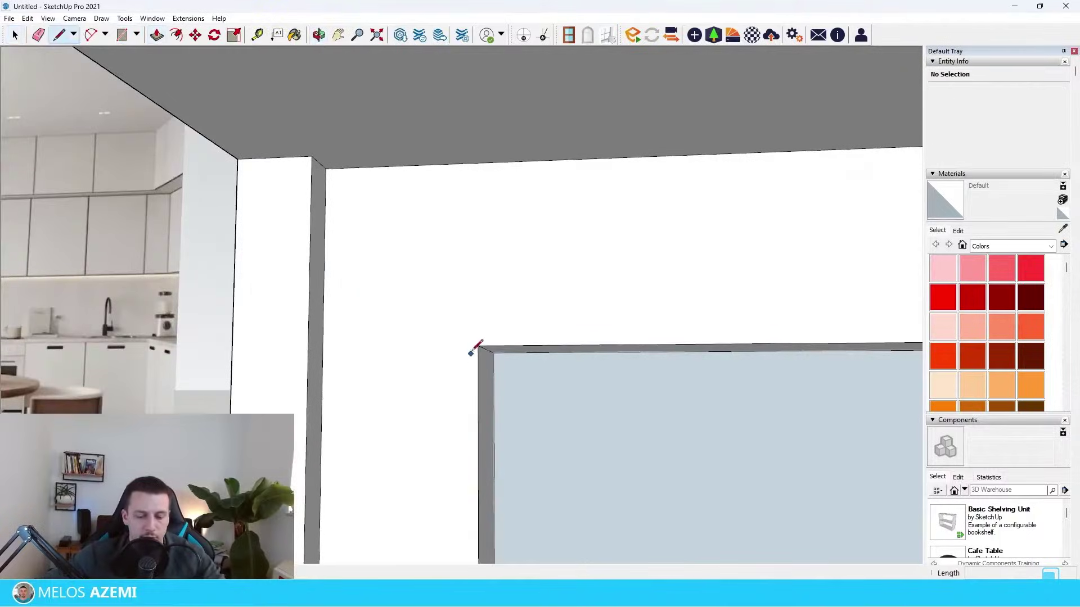
click(477, 346)
scroll(692, 258, down, 15)
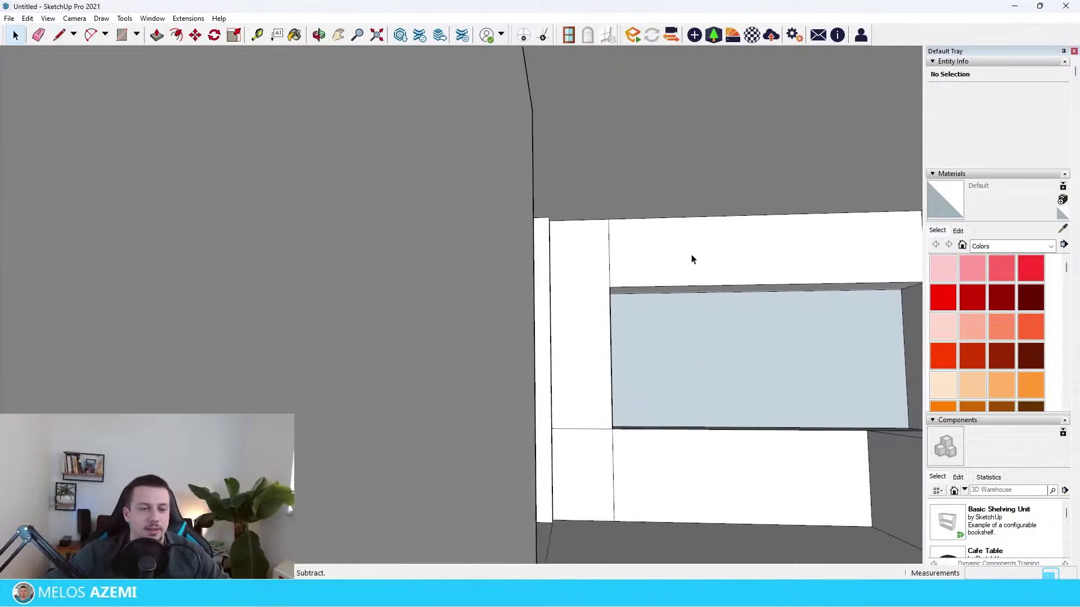
key(space)
Draw a 70 by 60 cm rectangle on the upper block's front face at its corner with the side wall
scroll(498, 317, up, 5)
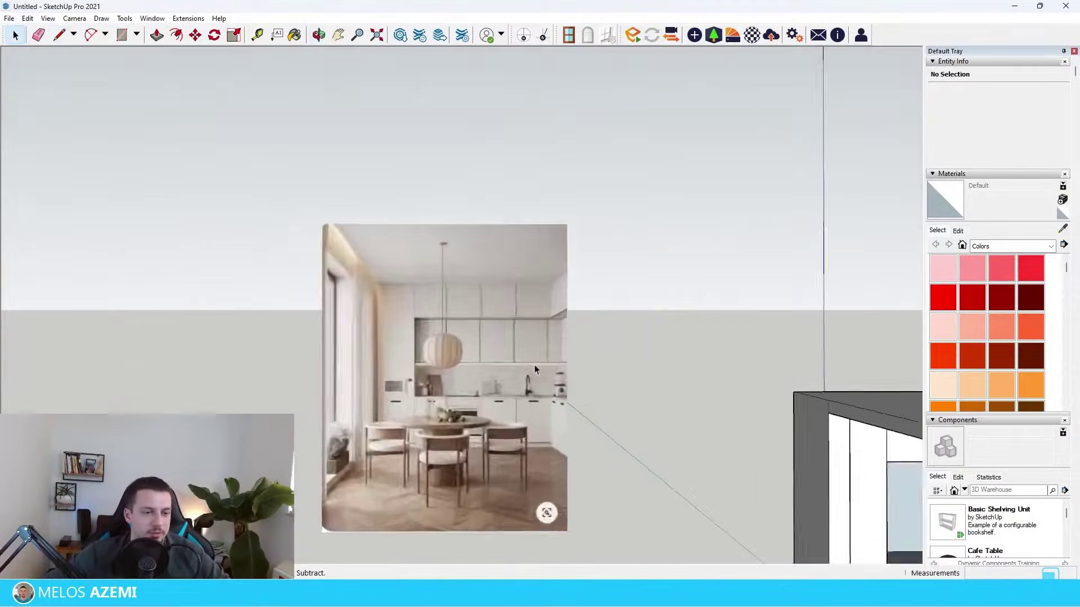
scroll(535, 369, down, 4)
scroll(786, 440, up, 3)
scroll(703, 394, up, 3)
scroll(685, 352, up, 3)
key(r)
click(668, 240)
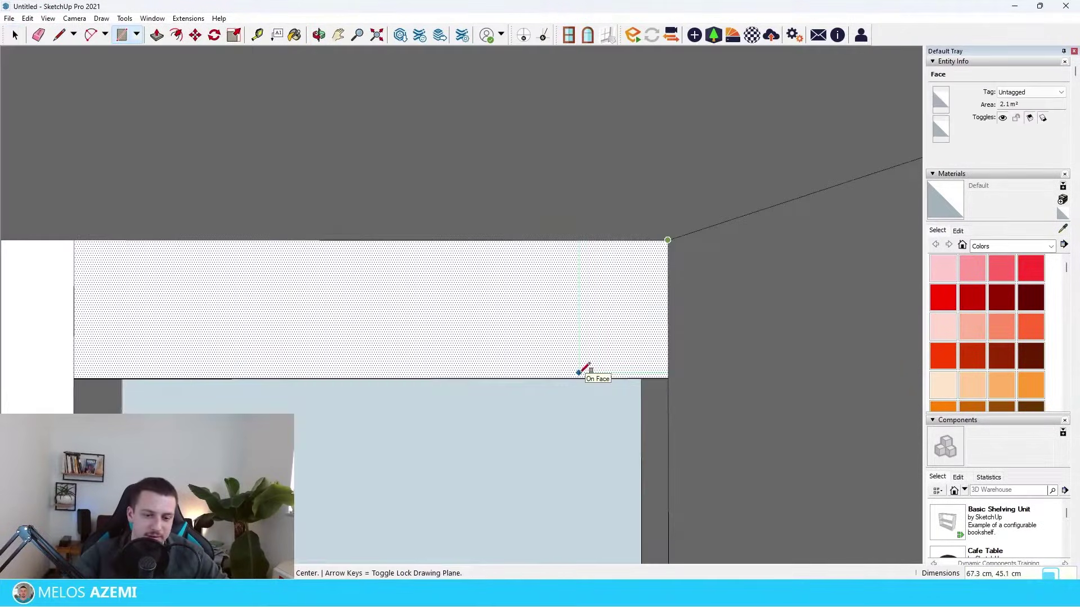
key(Return)
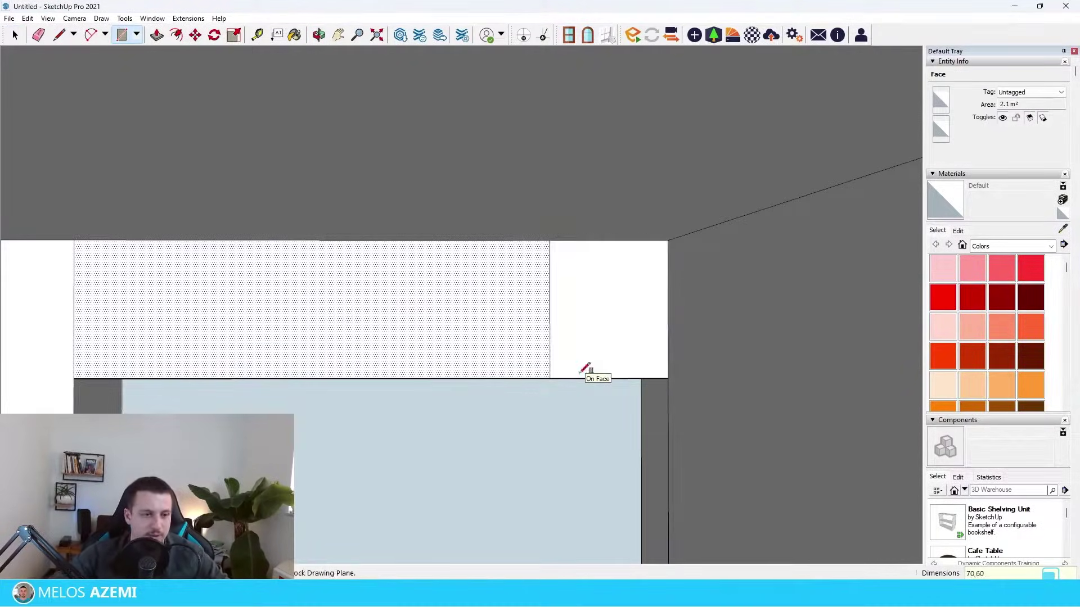
Extrude the corner rectangle along the side wall to align with the front end of the side base cabinets
key(p)
click(602, 319)
scroll(686, 346, down, 5)
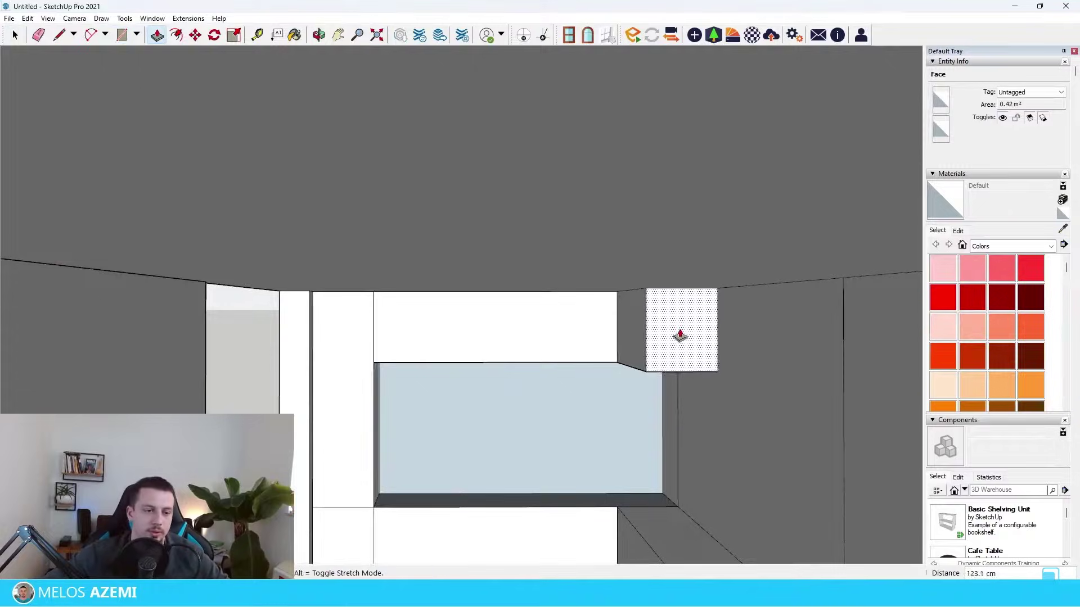
click(737, 510)
key(space)
scroll(152, 258, up, 5)
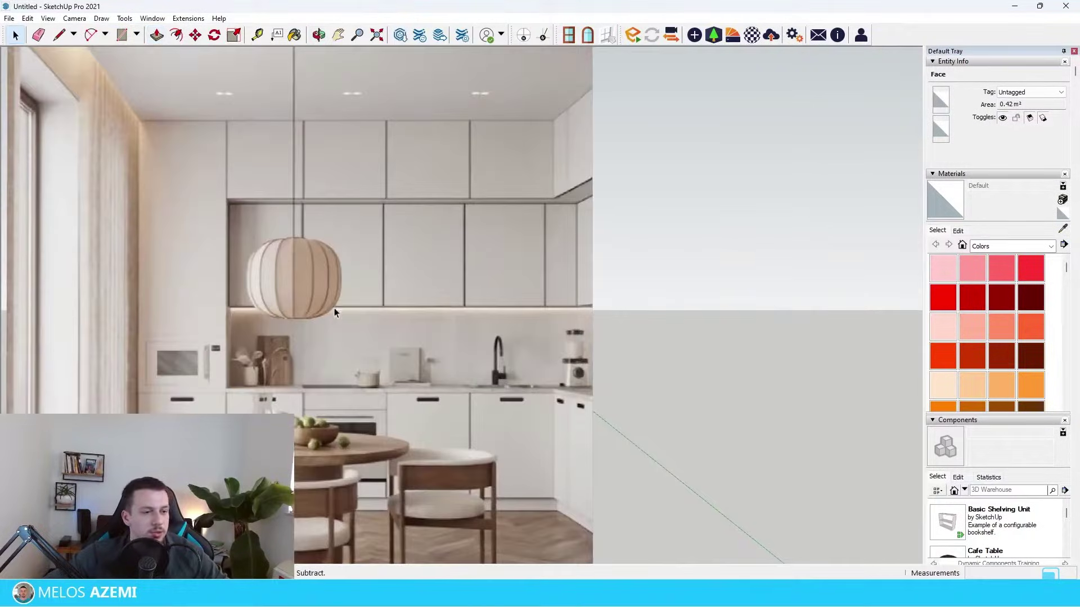
Draw a rectangle on the tall cabinet's inner side face, directly beneath the upper cabinet block
scroll(342, 270, down, 4)
middle_drag(441, 319, 526, 308)
scroll(360, 301, down, 5)
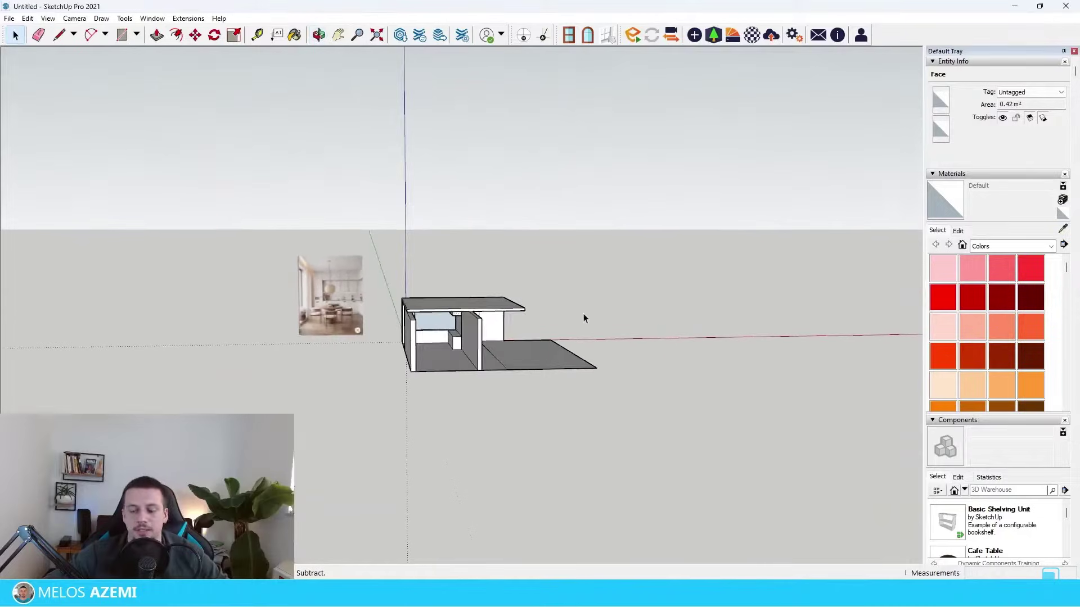
scroll(422, 323, up, 5)
middle_drag(447, 332, 430, 298)
scroll(557, 343, down, 4)
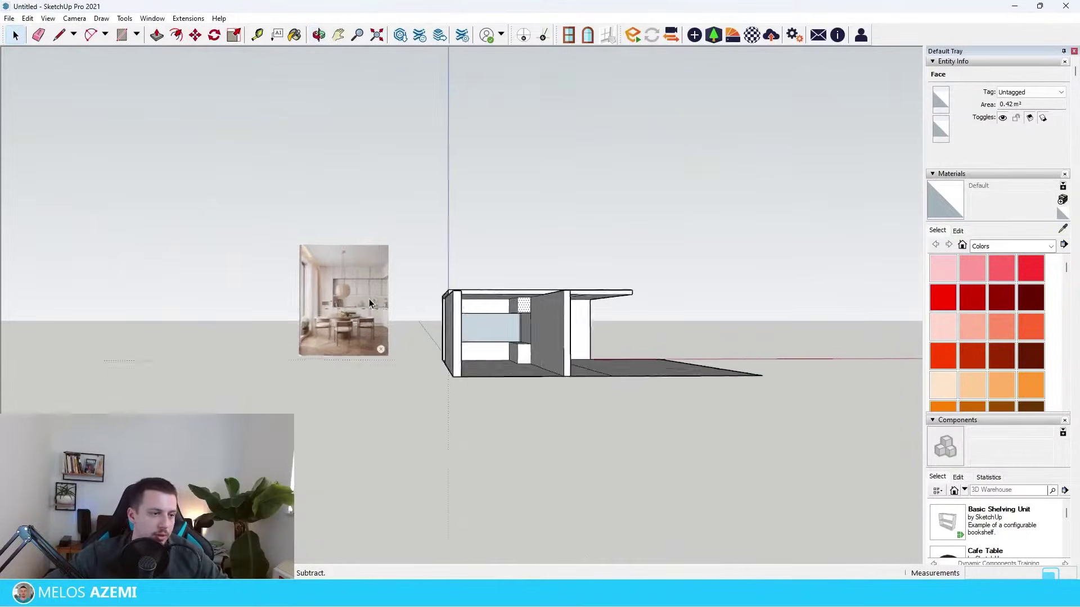
scroll(369, 299, up, 3)
scroll(578, 333, up, 3)
scroll(512, 323, down, 1)
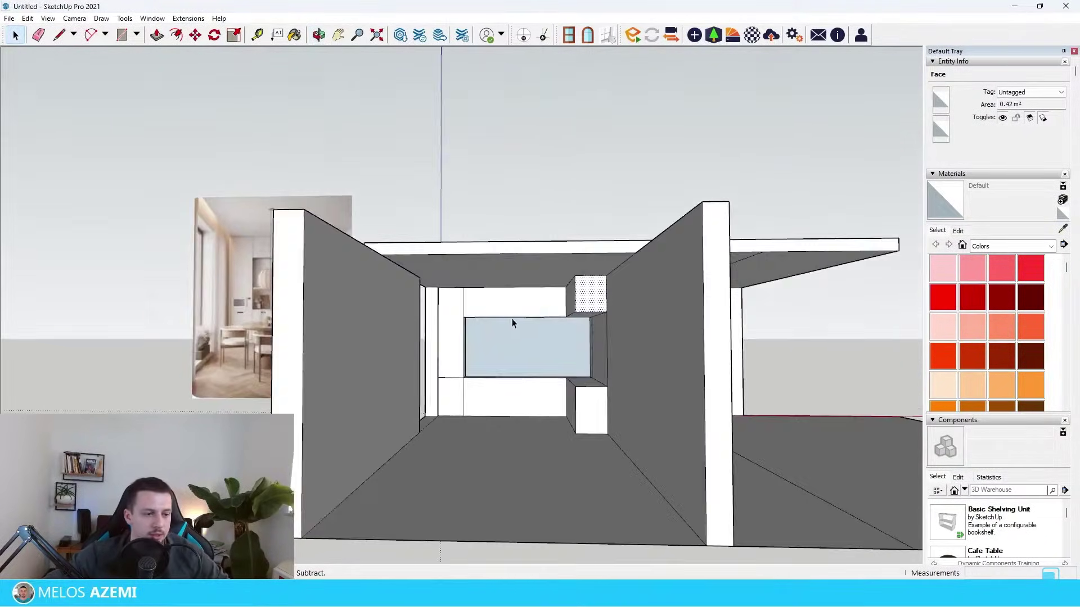
scroll(432, 332, up, 5)
key(r)
click(433, 253)
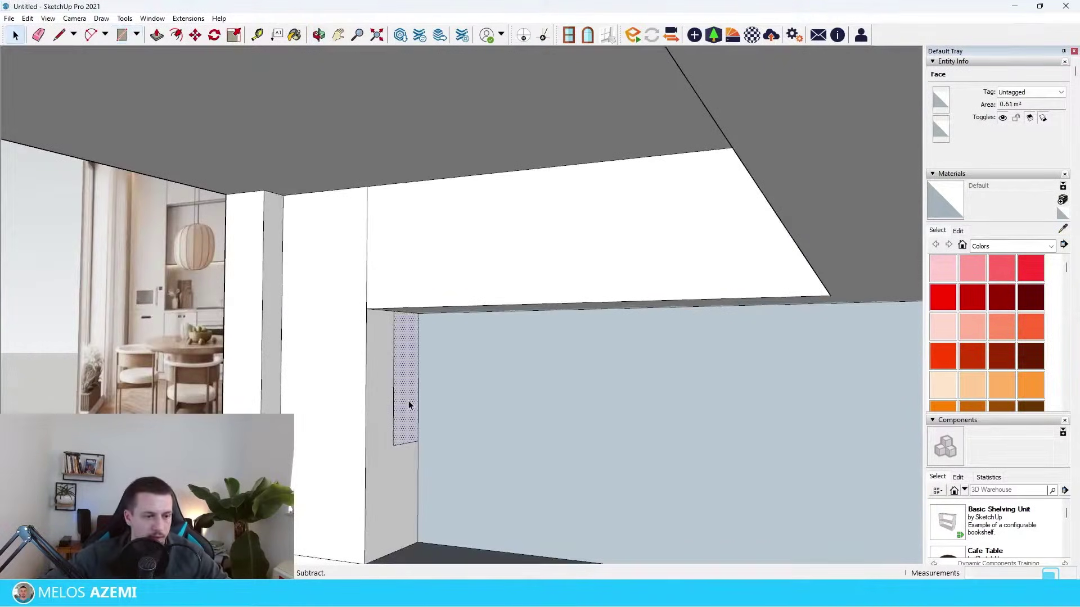
Extrude the rectangle along the back wall to the side wall to form the lower row of wall cabinets
key(p)
click(407, 410)
middle_drag(628, 402, 678, 419)
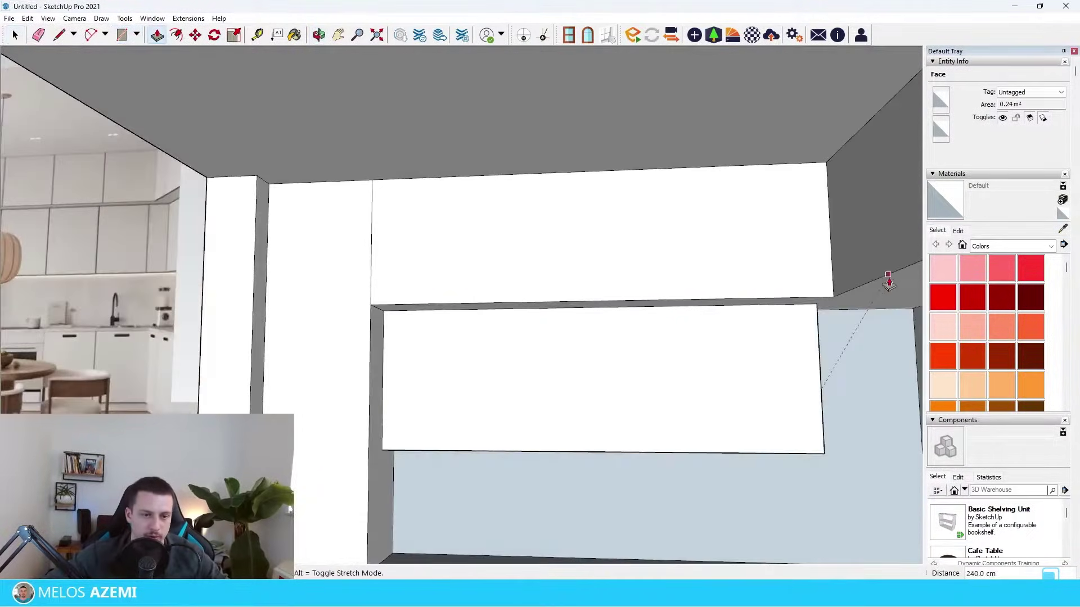
scroll(839, 343, down, 3)
click(896, 323)
scroll(849, 360, down, 1)
Draw an 80 by 30 cm rectangle on the lower wall cabinet's front face at its corner with the side wall
key(space)
click(879, 332)
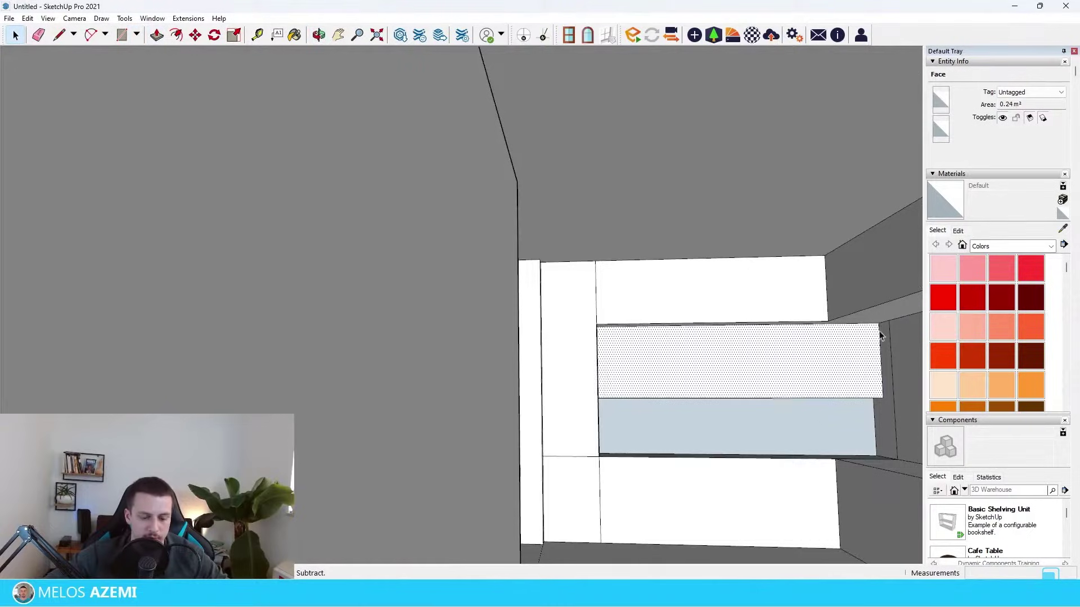
scroll(880, 336, up, 3)
key(r)
click(876, 310)
text(80,30)
key(Return)
key(space)
Extrude the 80 by 30 cm rectangle along the side wall to align with the upper block's front end
click(852, 430)
key(p)
click(853, 421)
scroll(757, 471, down, 4)
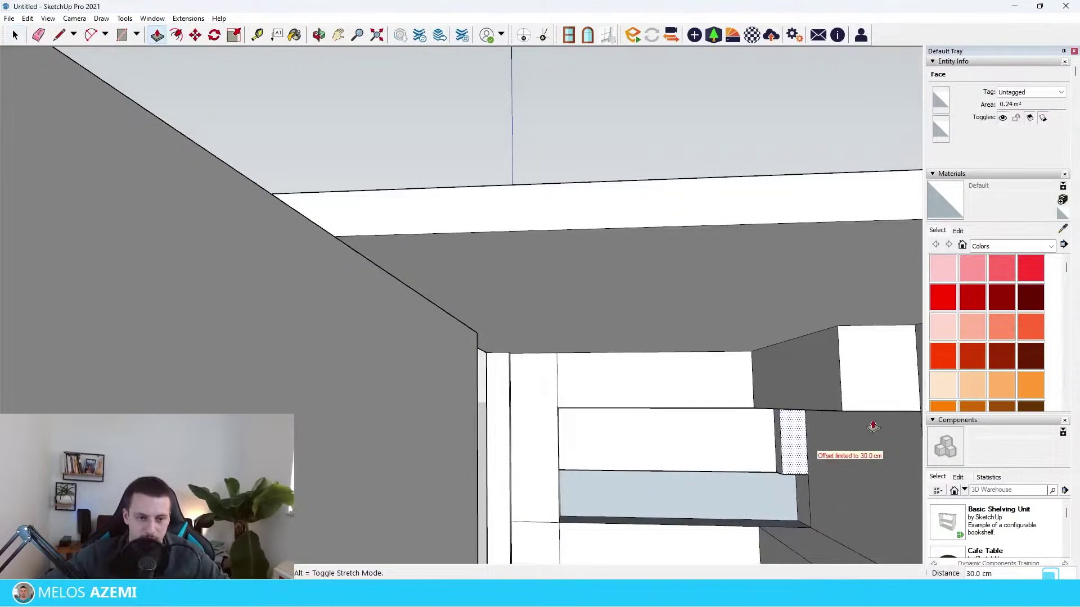
click(894, 388)
scroll(718, 429, down, 5)
middle_drag(719, 429, 745, 443)
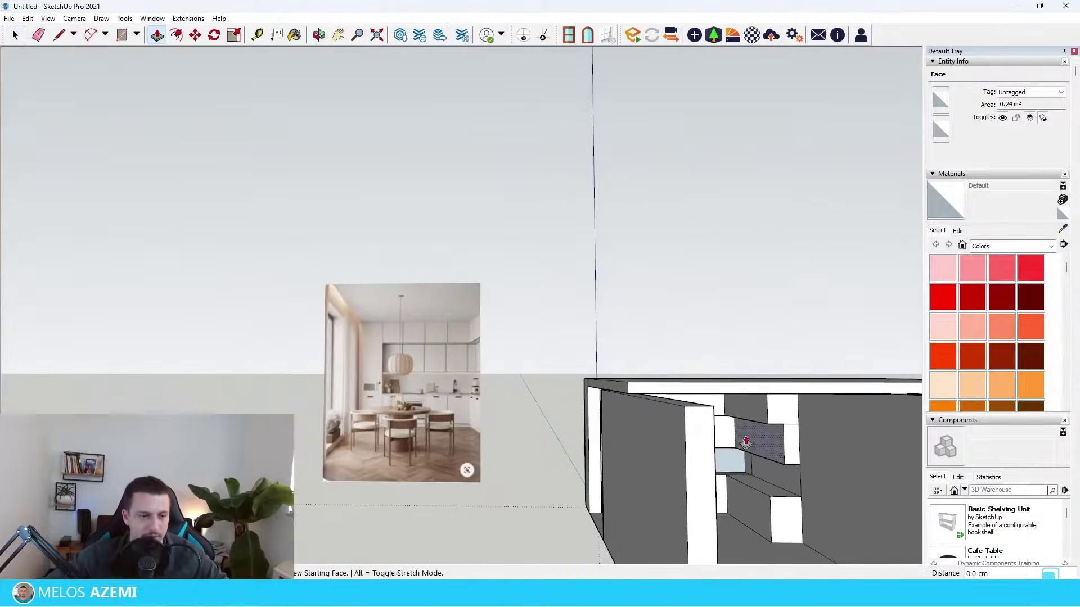
key(space)
Copy the vertical edge beside the tall cabinet across the upper block's front to mark the first door's width
scroll(397, 360, up, 5)
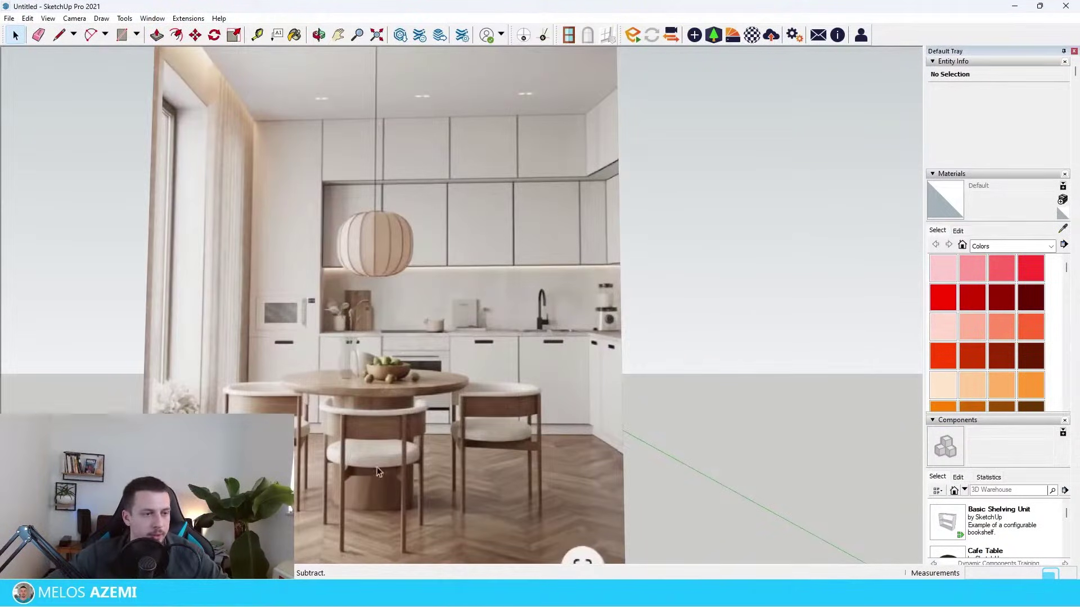
scroll(291, 282, down, 6)
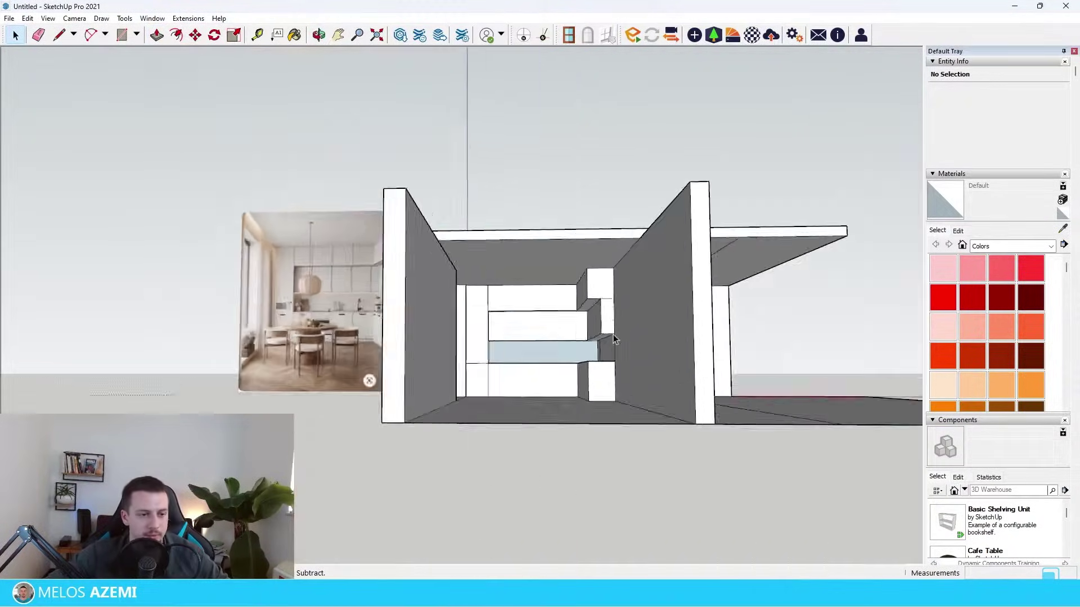
scroll(561, 354, up, 3)
scroll(468, 277, up, 3)
double_click(465, 262)
scroll(465, 265, up, 2)
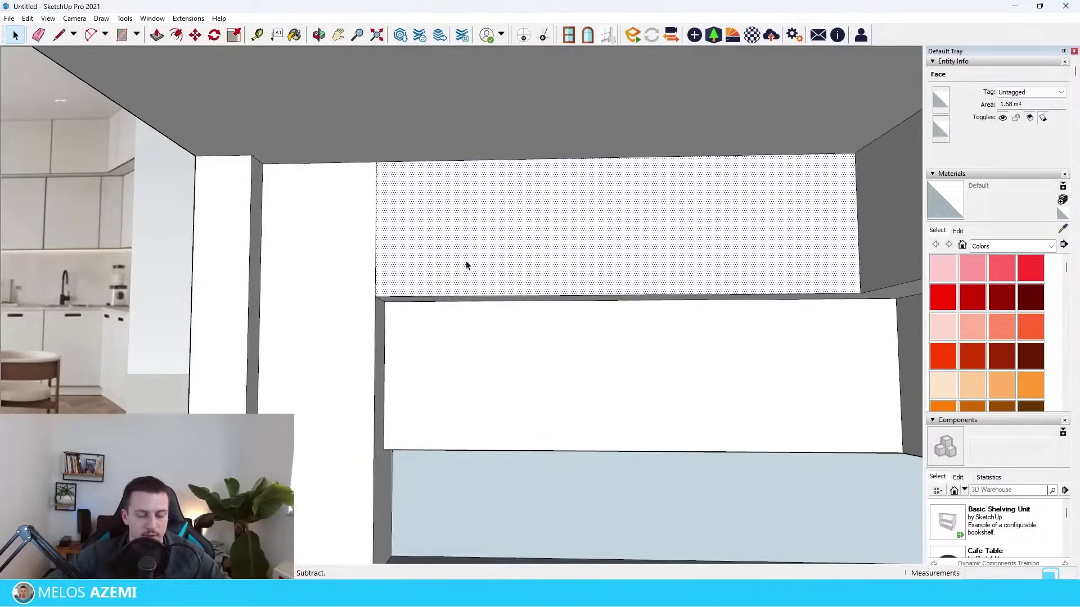
click(375, 245)
click(375, 245)
key(m)
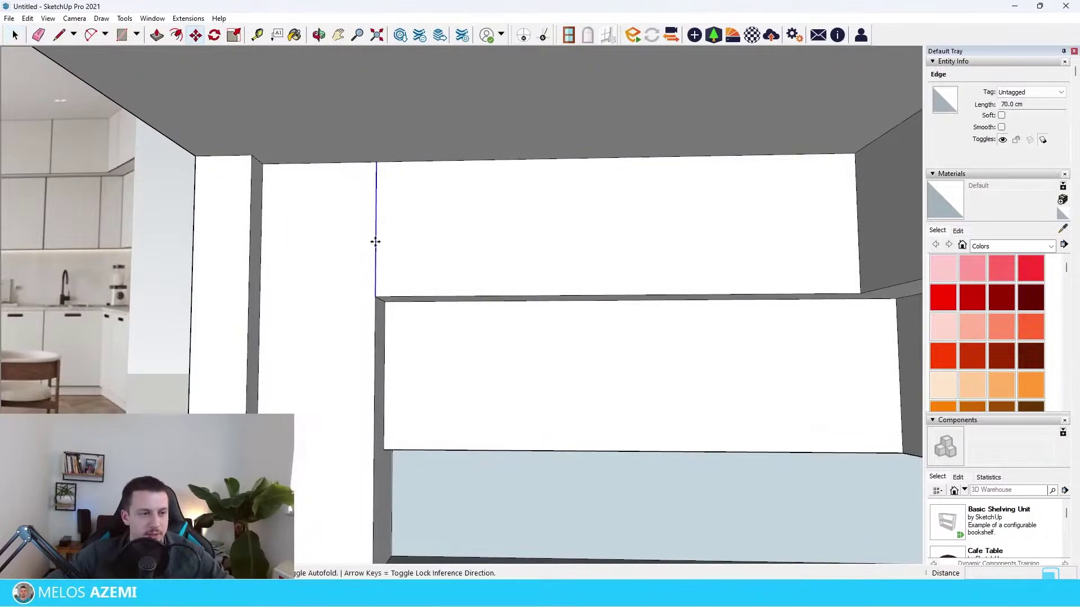
click(376, 242)
key(ctrl)
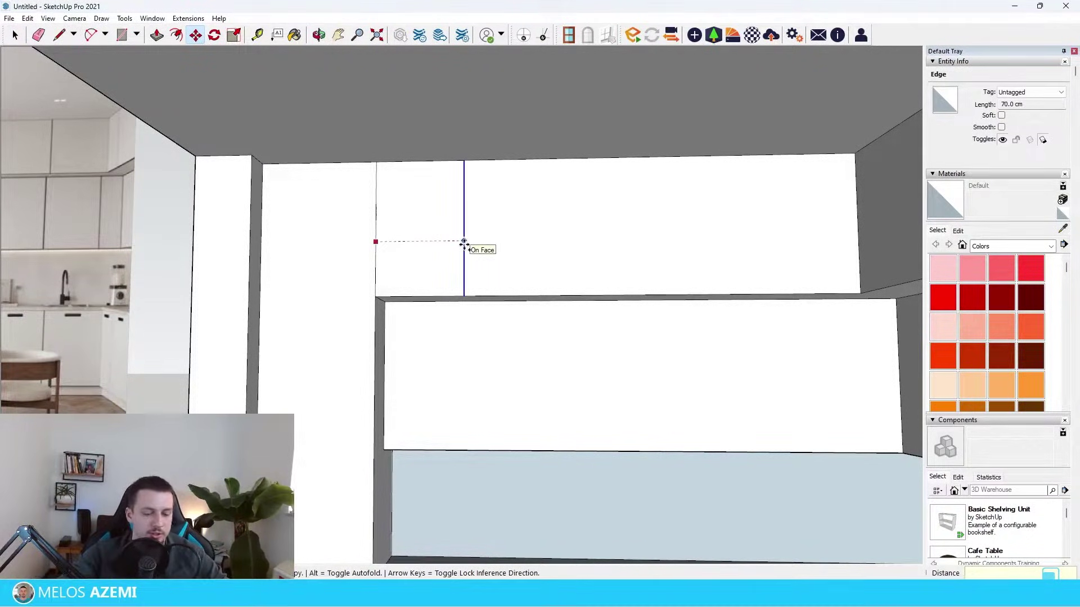
key(Return)
key(space)
Copy the new door division line 1.5 cm sideways to form a narrow door gap
scroll(475, 264, up, 6)
key(m)
click(533, 410)
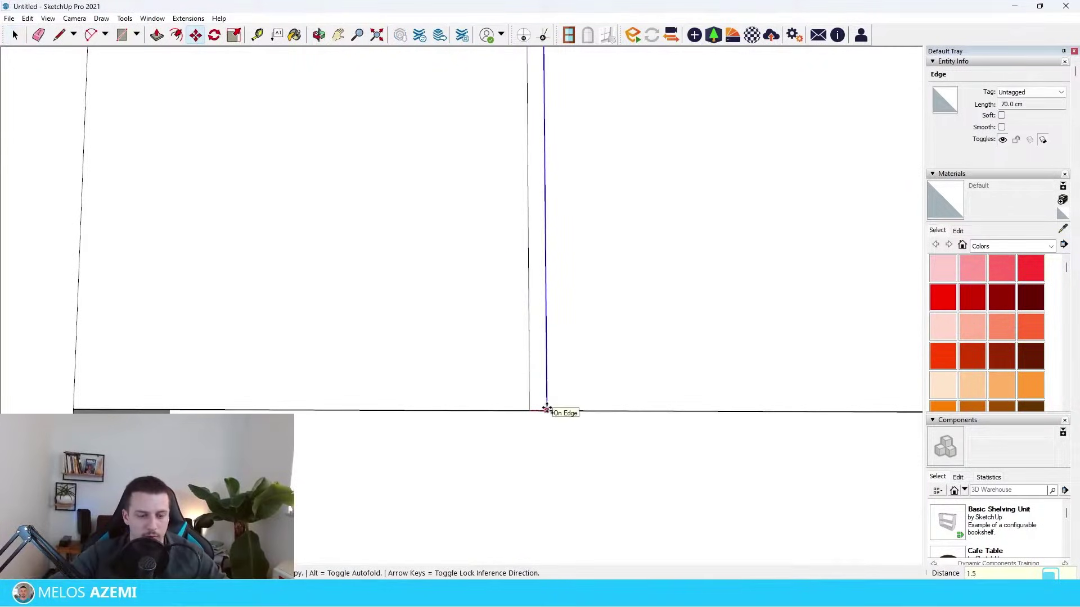
text(1.5)
key(Return)
Copy the narrow gap strip at 60 cm spacing across the upper block's front to divide it into doors
key(space)
click(535, 406)
key(m)
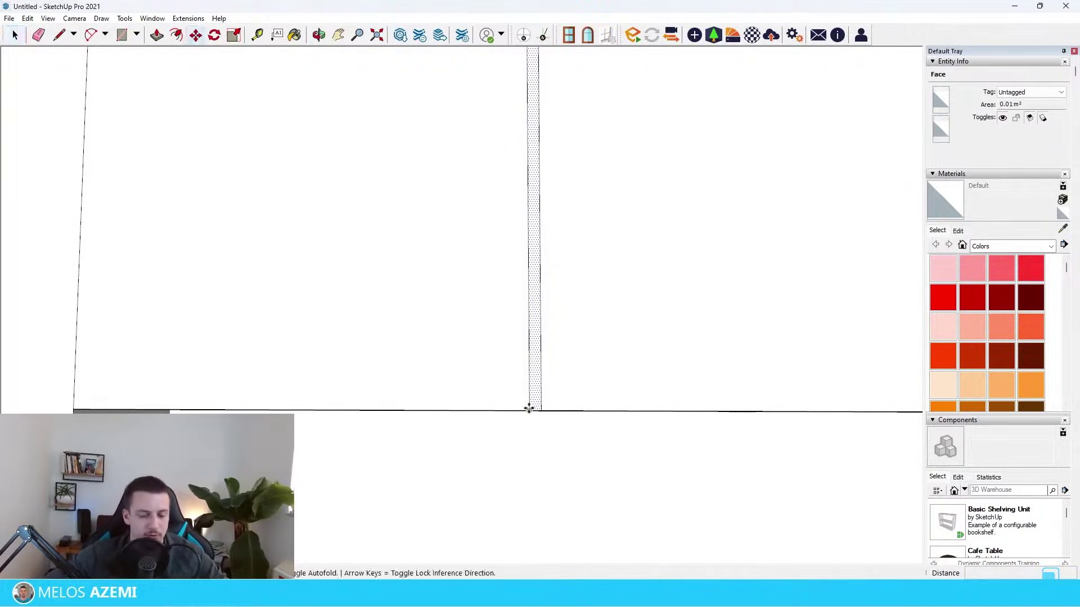
click(535, 417)
scroll(574, 413, down, 5)
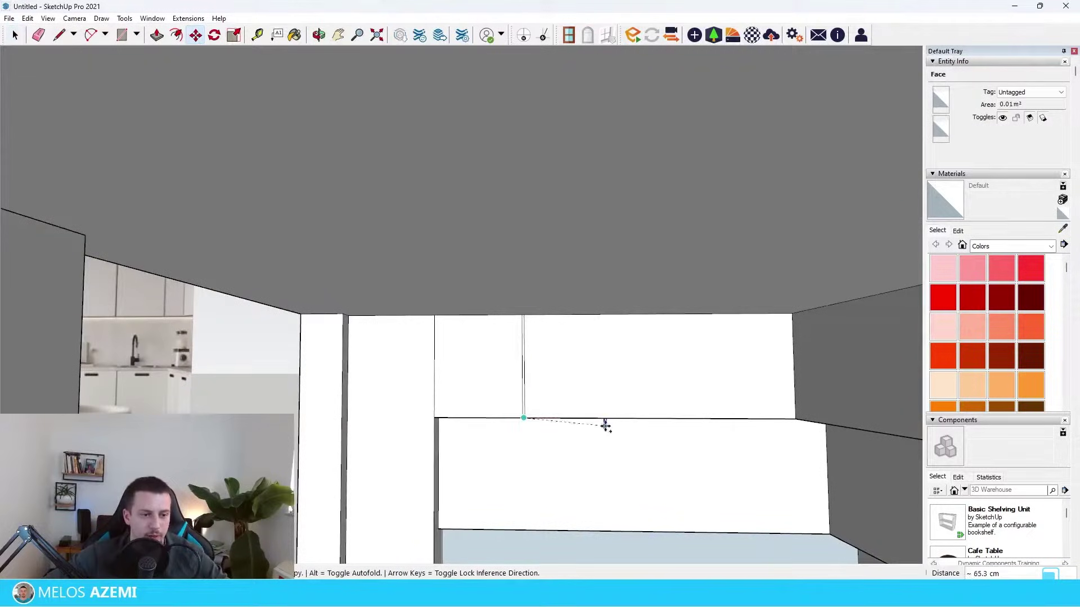
text(60)
key(Return)
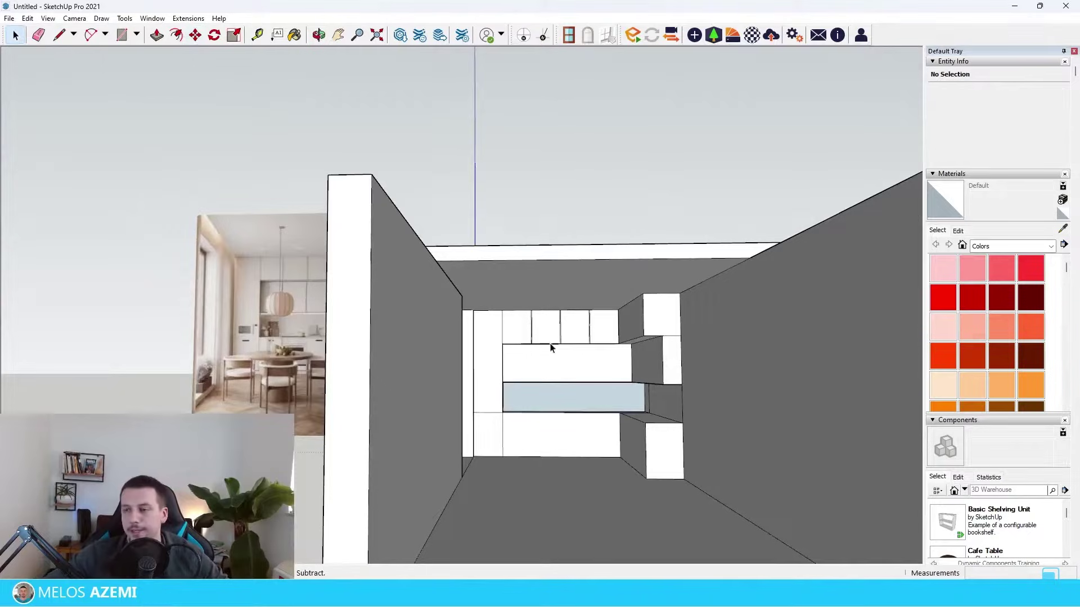
Draw lines continuing the upper door gaps across the block's underside to the lower wall cabinet front
scroll(110, 349, up, 5)
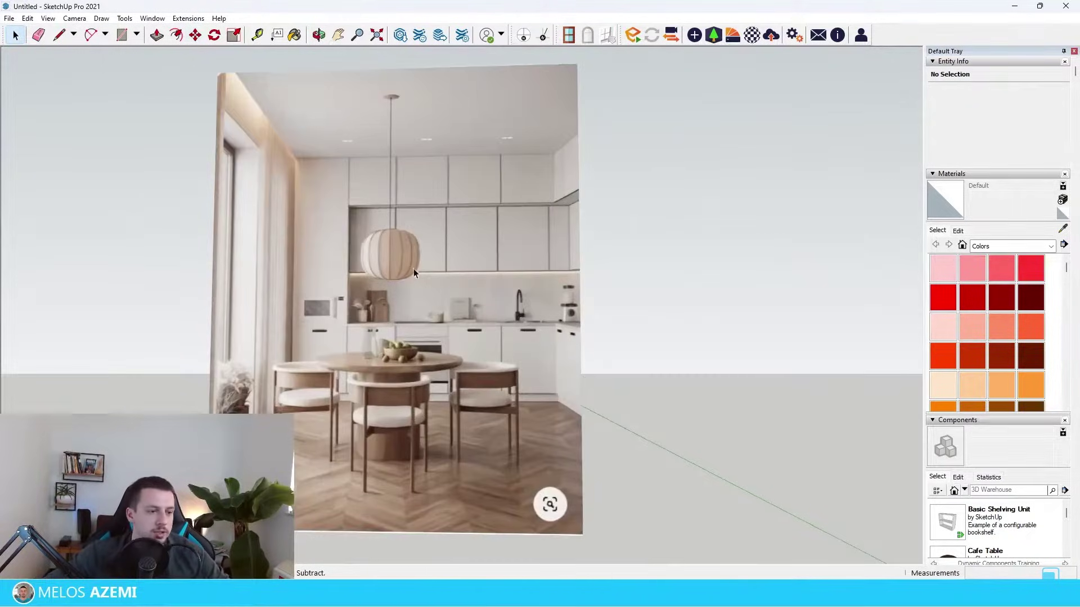
scroll(239, 228, down, 5)
scroll(241, 228, up, 1)
shift+middle_drag(457, 211, 353, 205)
scroll(387, 225, up, 10)
middle_drag(628, 375, 570, 170)
scroll(742, 351, up, 2)
key(l)
click(627, 287)
click(673, 420)
key(m)
key(l)
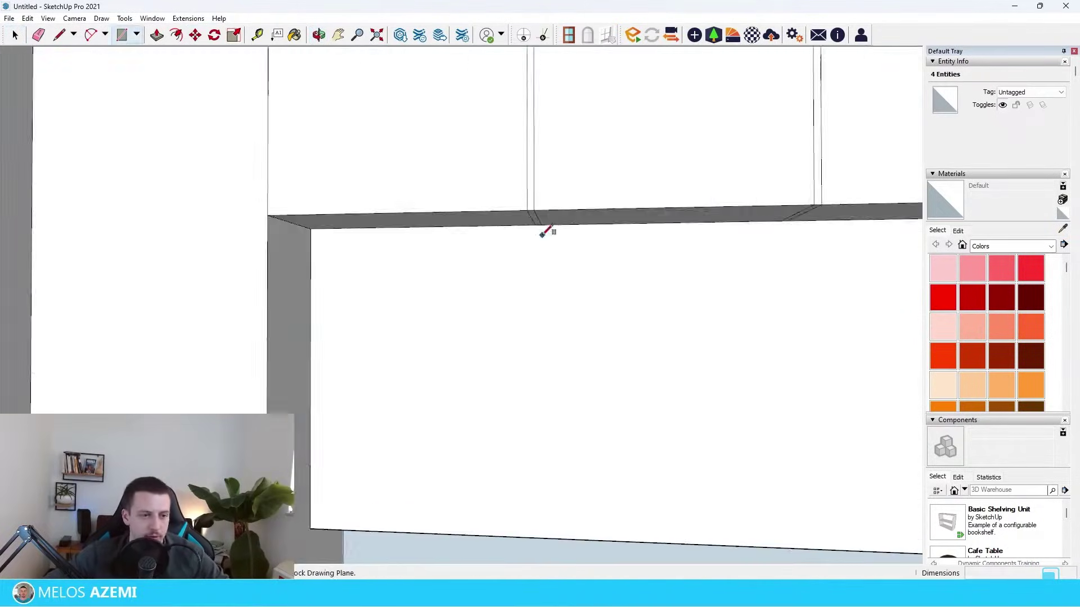
Divide the lower wall cabinet's front into doors with gap strips matching the upper row
middle_drag(540, 236, 725, 318)
key(m)
click(490, 412)
click(657, 185)
Extend the base cabinet's 1.5 cm gap strip up to the cabinet's upper edge and divide the base fronts into doors
middle_drag(585, 236, 434, 439)
scroll(434, 393, up, 5)
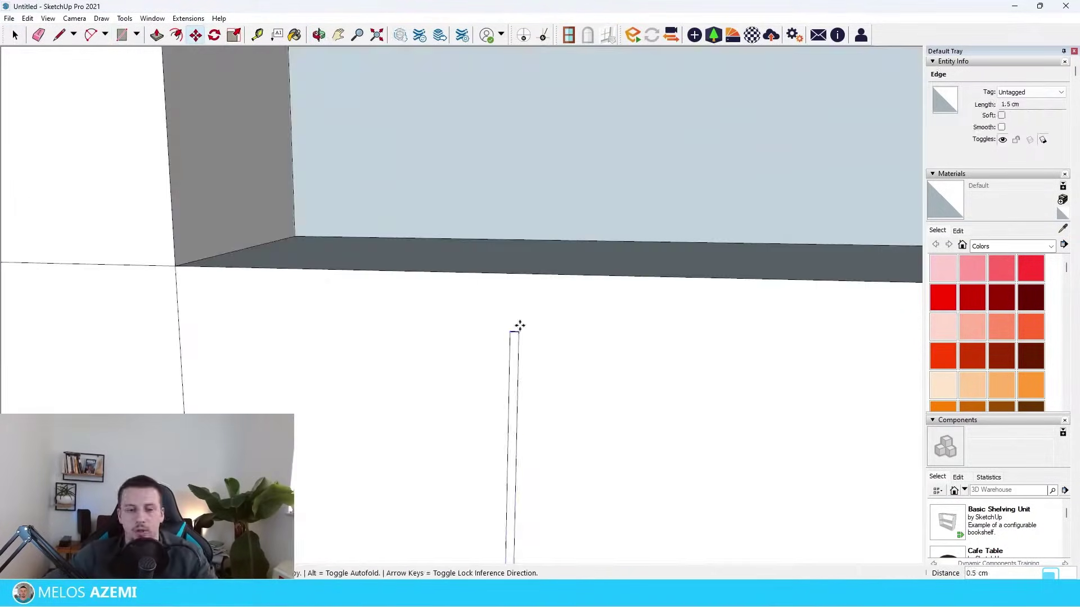
click(518, 276)
key(r)
click(694, 395)
key(m)
click(477, 409)
key(space)
click(634, 376)
middle_drag(675, 236, 535, 285)
click(602, 172)
Push and pull the base cabinets' door gaps and worktop edge to give the fronts and countertop depth
scroll(535, 285, down, 10)
scroll(607, 269, up, 10)
middle_drag(655, 244, 501, 326)
scroll(502, 326, up, 8)
key(p)
scroll(572, 303, down, 6)
middle_drag(603, 344, 605, 320)
scroll(605, 321, up, 3)
key(space)
scroll(261, 208, up, 5)
key(p)
middle_drag(260, 207, 356, 304)
key(space)
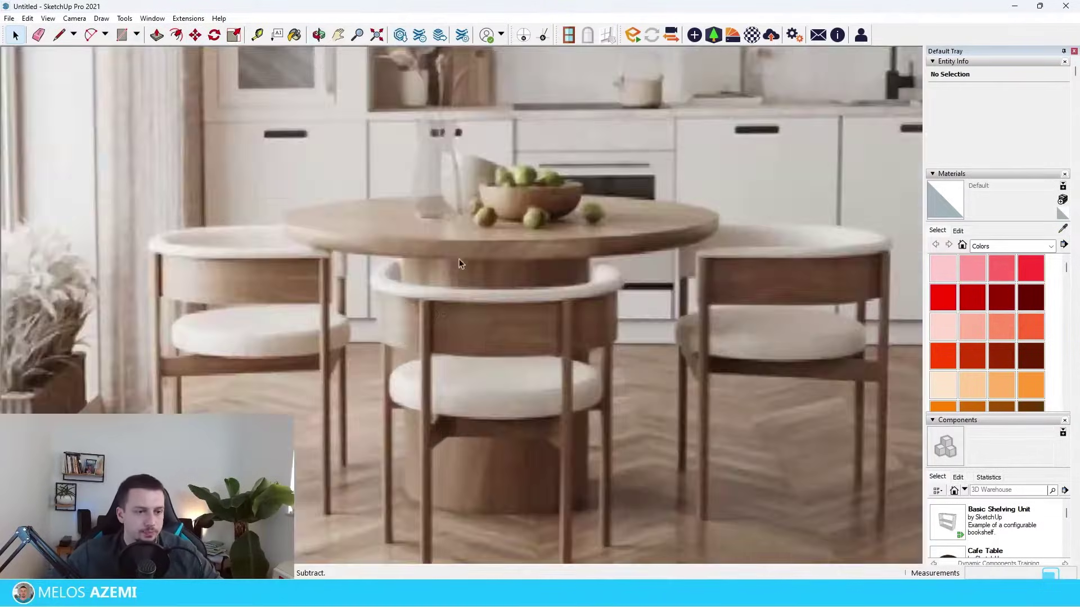
Extrude the inner circle on the floor upward to form the dining table's cylindrical base
scroll(337, 169, down, 8)
scroll(606, 436, up, 8)
click(607, 436)
key(p)
click(607, 436)
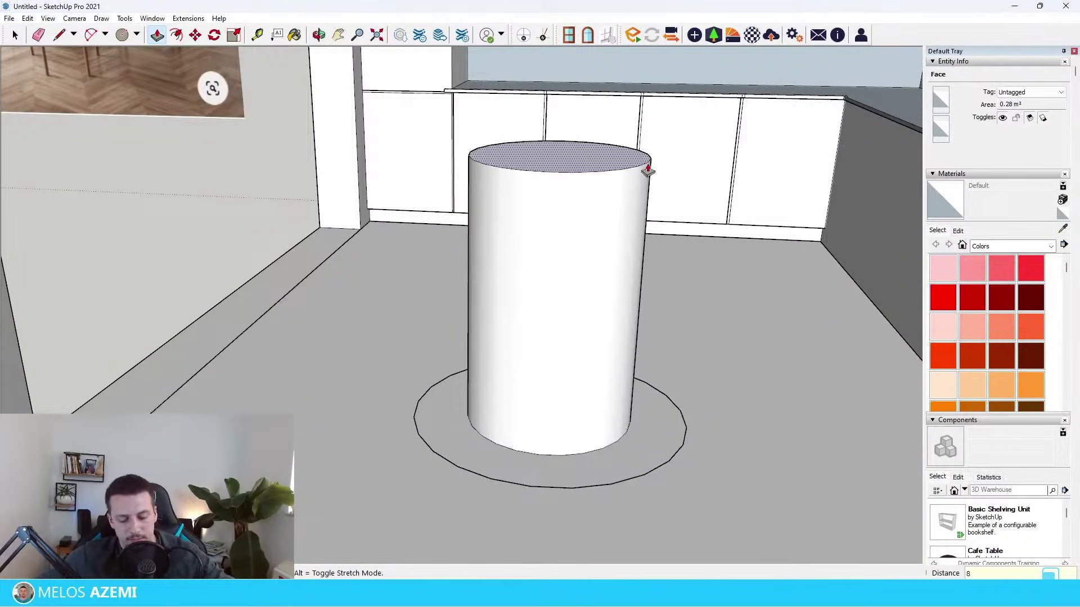
click(648, 169)
scroll(600, 193, up, 3)
scroll(636, 215, down, 4)
text(g)
text(f)
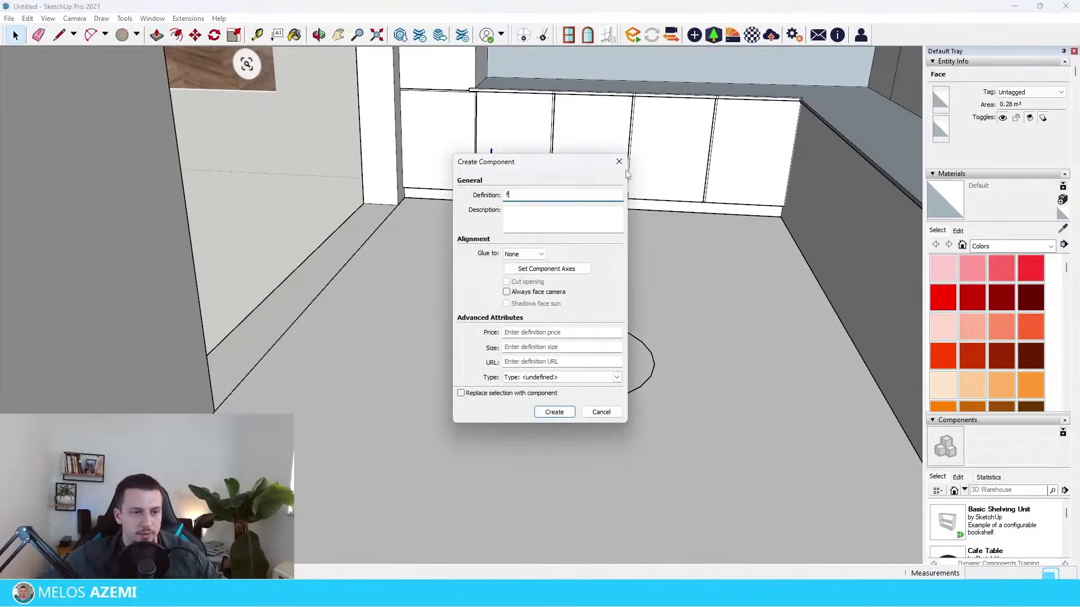
click(619, 162)
Offset the cylinder's top edge outward to outline the round tabletop
key(f)
click(619, 201)
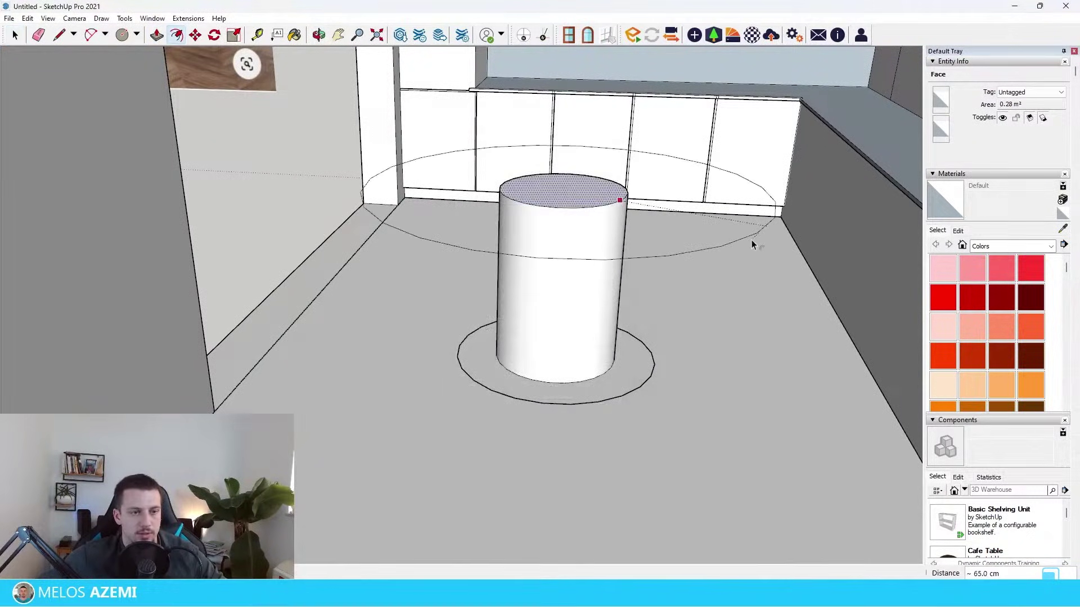
click(739, 235)
key(space)
Extrude the tabletop ring upward to give the tabletop its thickness
click(675, 231)
key(p)
click(675, 232)
scroll(749, 203, down, 3)
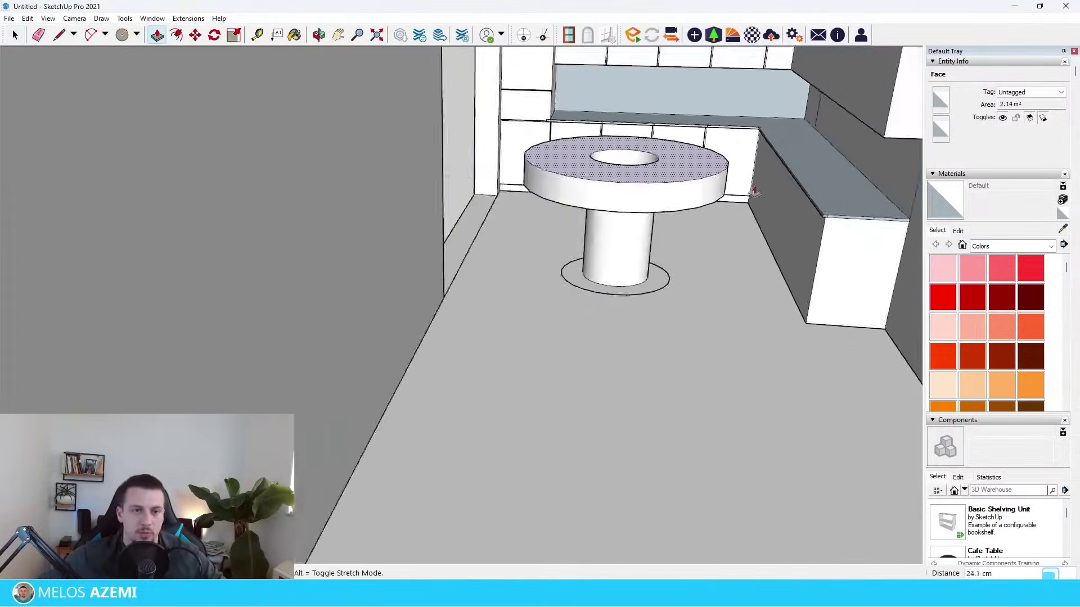
scroll(759, 193, up, 3)
scroll(473, 171, up, 3)
Extrude the circle in the middle of the tabletop flush with the ring's upper surface
key(space)
click(512, 186)
key(p)
click(574, 188)
click(631, 184)
Delete the seam on the tabletop and the leftover circle on the floor around the table base
key(space)
click(612, 184)
click(611, 471)
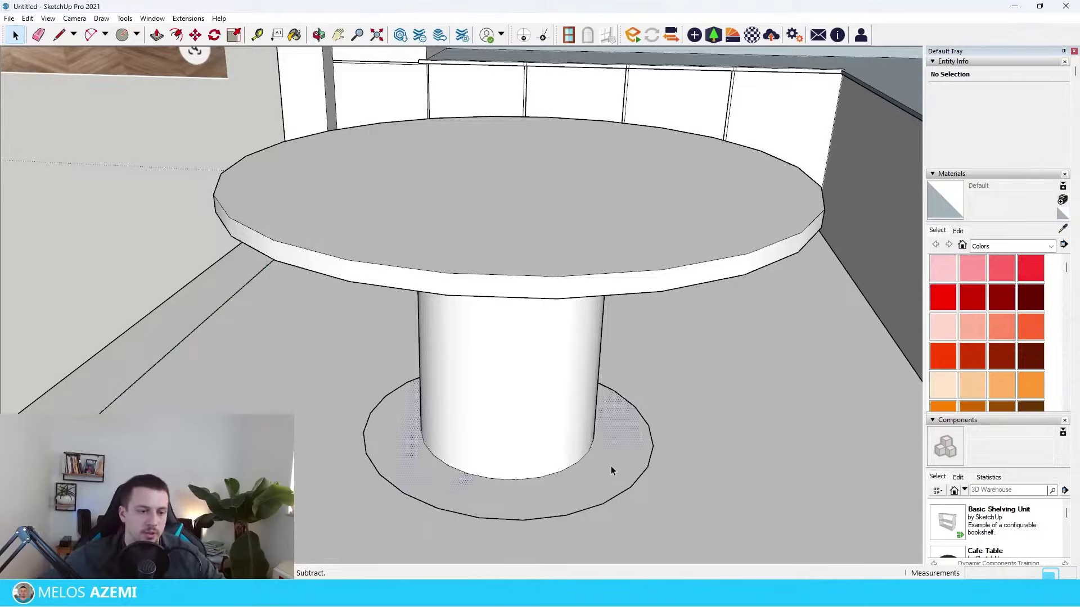
click(628, 490)
Draw a narrow rectangle on the ceiling along the window wall, starting from the tall cabinet's corner
middle_drag(630, 213, 661, 169)
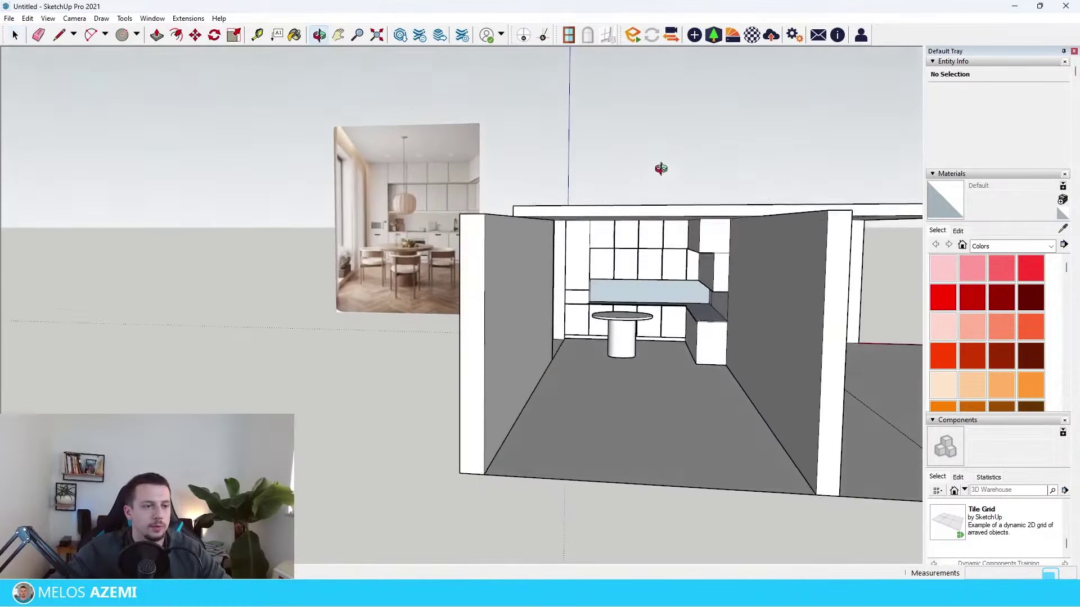
scroll(552, 245, up, 3)
middle_drag(552, 245, 607, 170)
scroll(579, 187, up, 3)
click(579, 188)
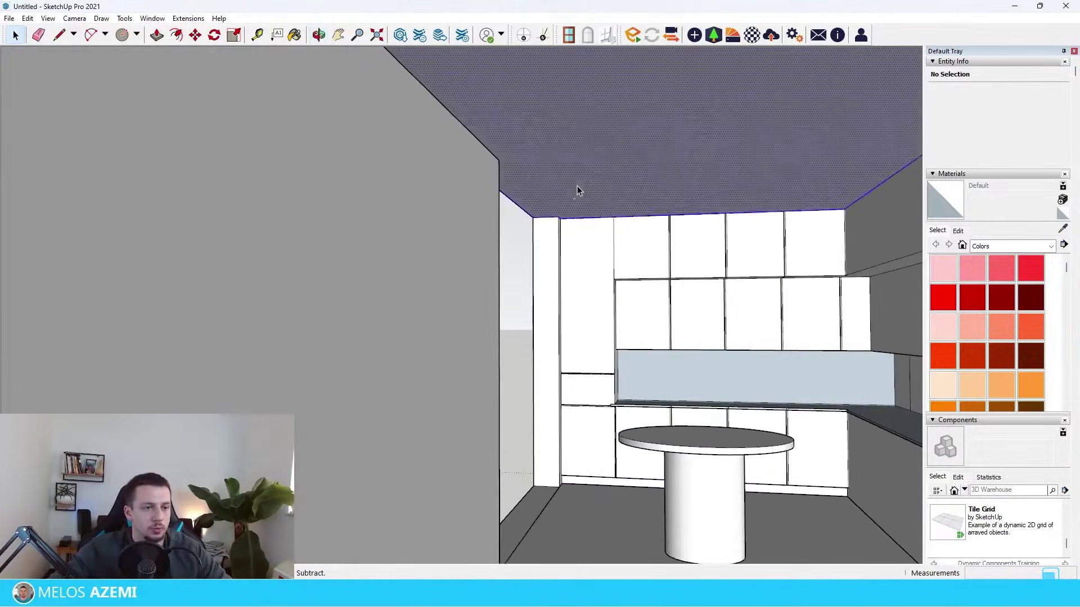
scroll(567, 214, up, 4)
middle_drag(567, 298, 570, 271)
scroll(564, 233, down, 10)
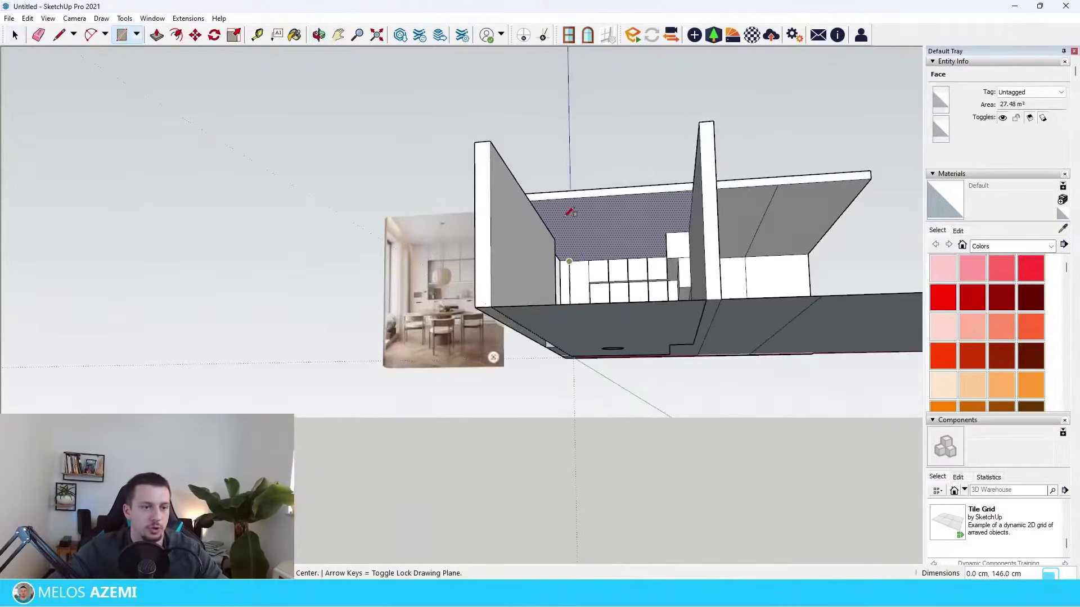
scroll(569, 212, up, 6)
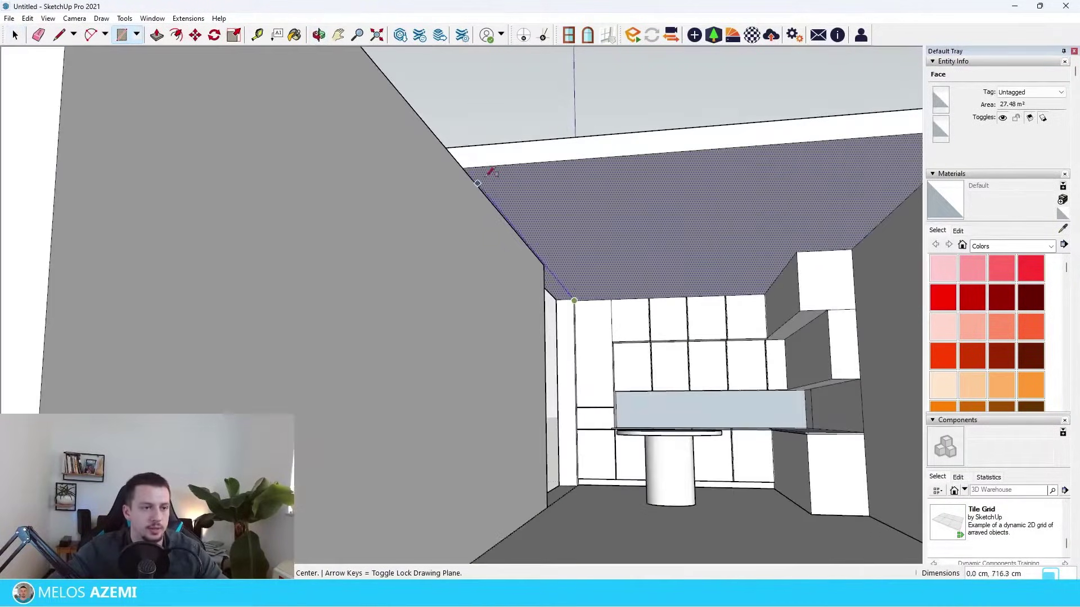
click(547, 241)
Push/pull the ceiling strip beside the window wall to shape the curtain recess
scroll(596, 307, up, 5)
key(p)
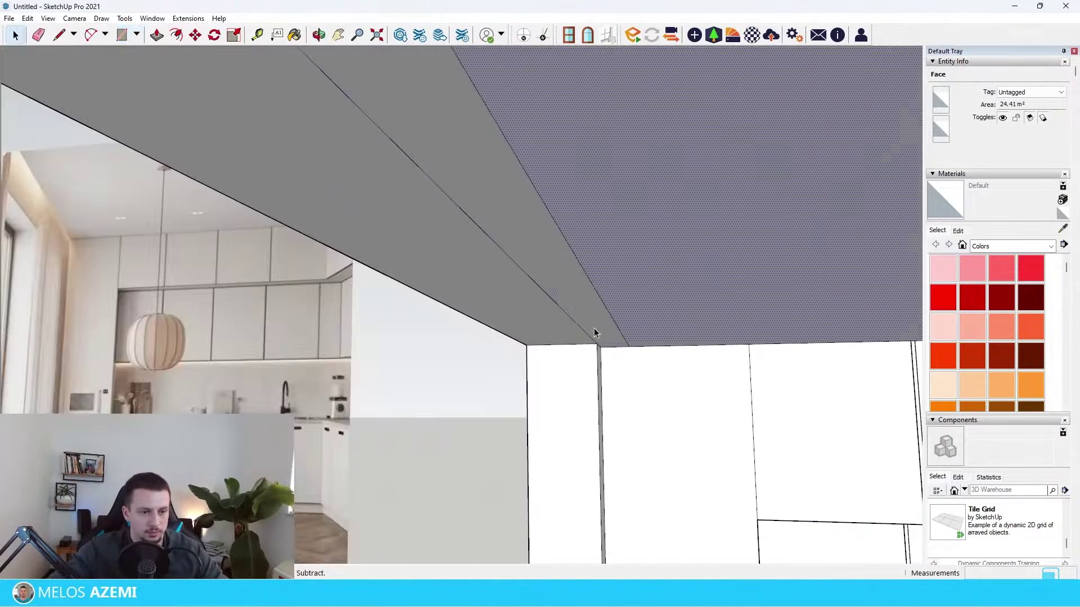
click(593, 312)
scroll(573, 328, down, 1)
middle_drag(574, 328, 724, 353)
key(space)
Find the Vita Dining Chair among the 3D Warehouse results for dining chair and load it directly into the kitchen model
scroll(585, 354, down, 6)
scroll(319, 317, up, 2)
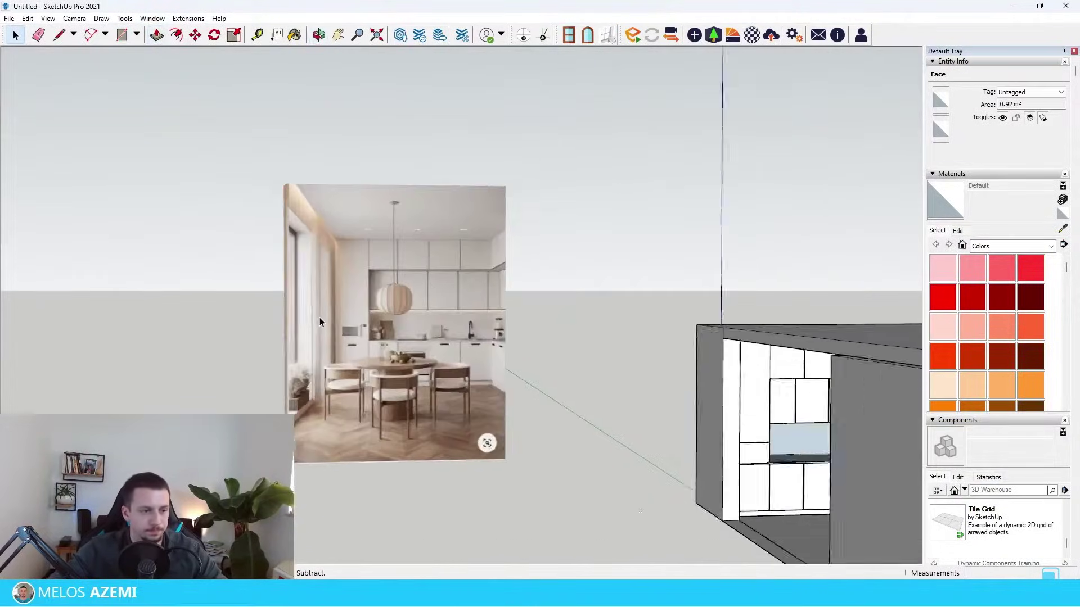
scroll(319, 318, down, 2)
scroll(322, 344, up, 2)
scroll(320, 354, up, 2)
middle_drag(456, 380, 453, 388)
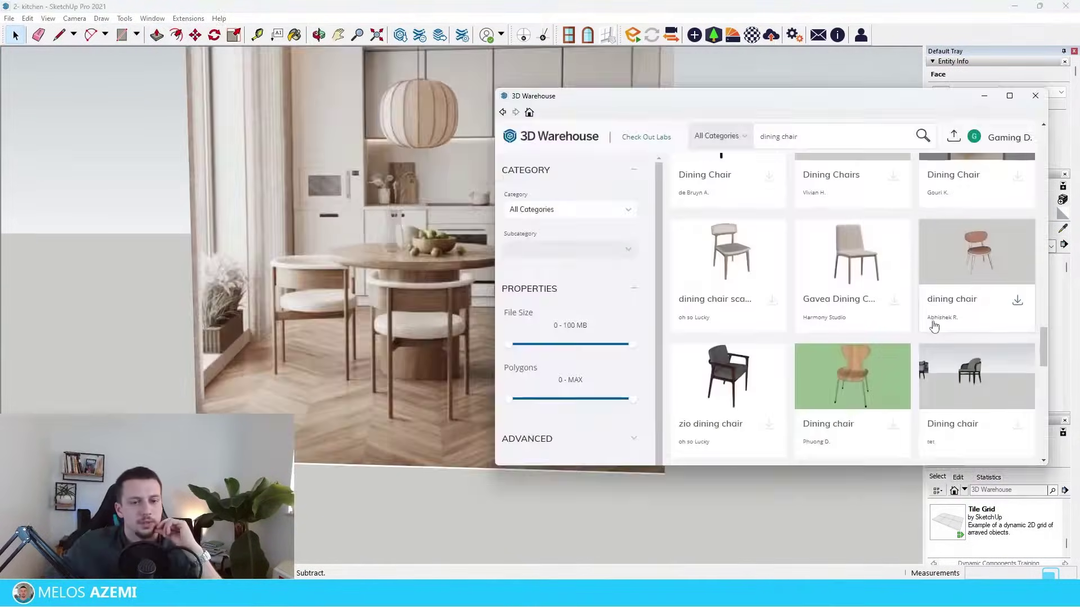
scroll(930, 329, down, 5)
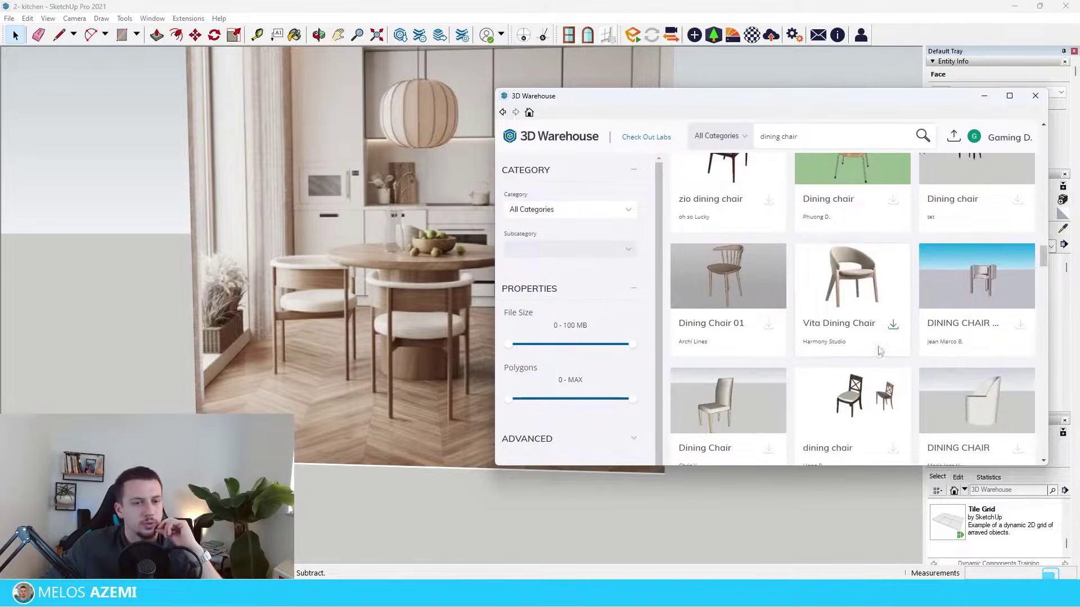
click(888, 325)
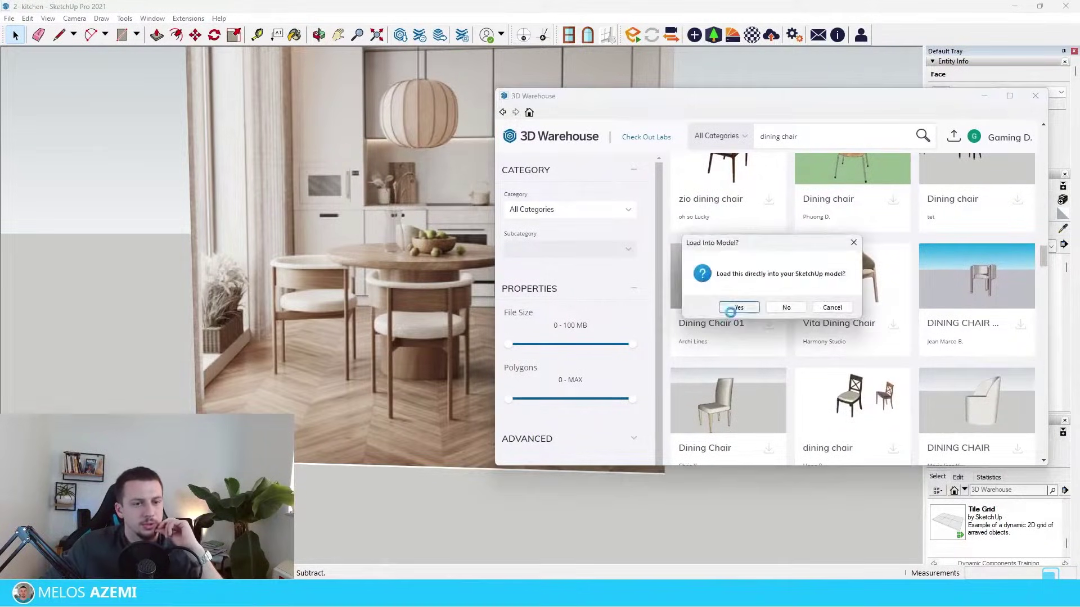
click(731, 307)
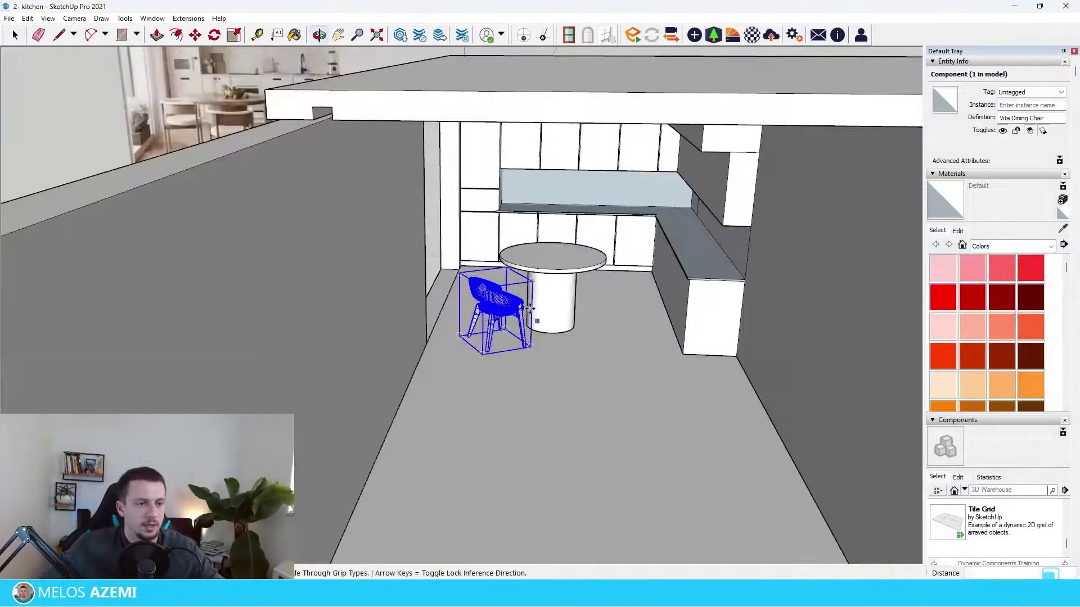
Rotate the imported dining chair beside the table's window side so that its seat faces the tabletop
scroll(495, 262, up, 6)
middle_drag(490, 255, 541, 275)
scroll(492, 323, down, 4)
key(q)
click(533, 305)
click(518, 292)
key(space)
Rotate a copy of the dining chair about 100° around the tabletop's centre to the front of the table
click(589, 180)
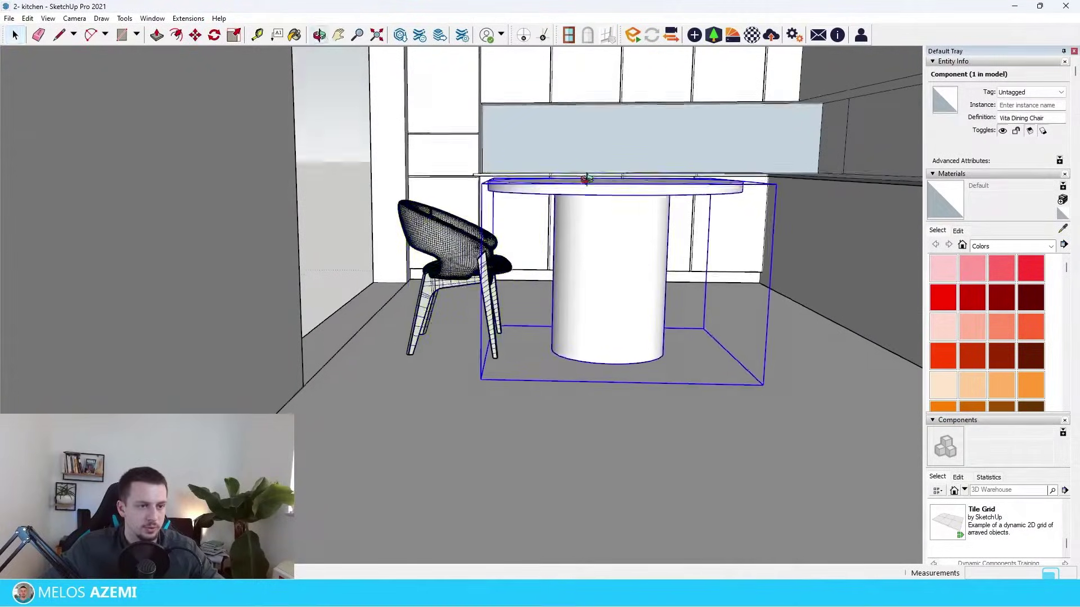
key(space)
middle_drag(617, 234, 459, 353)
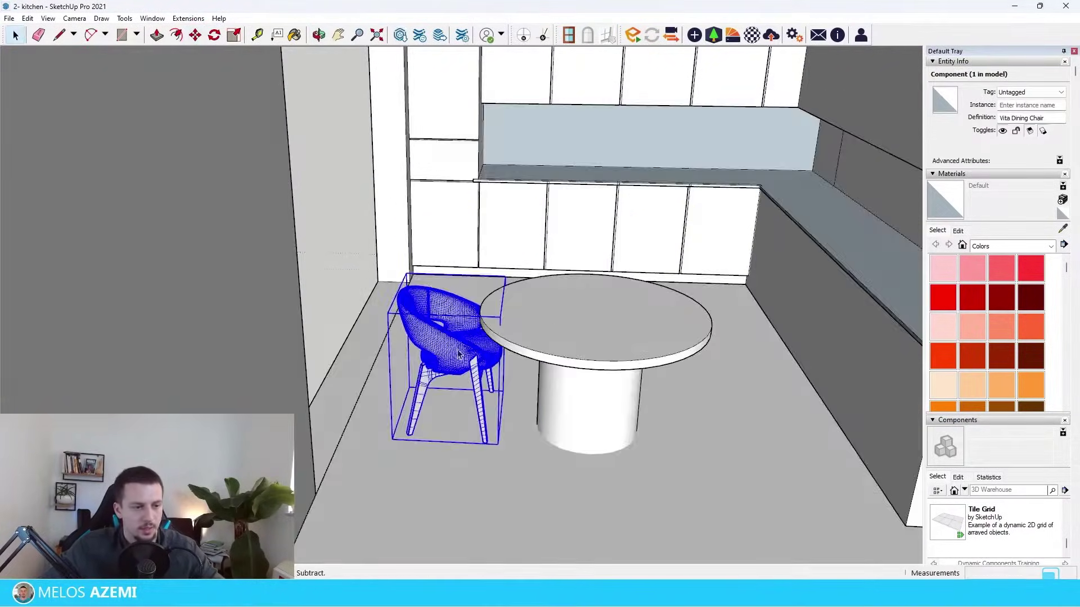
key(q)
scroll(557, 296, down, 10)
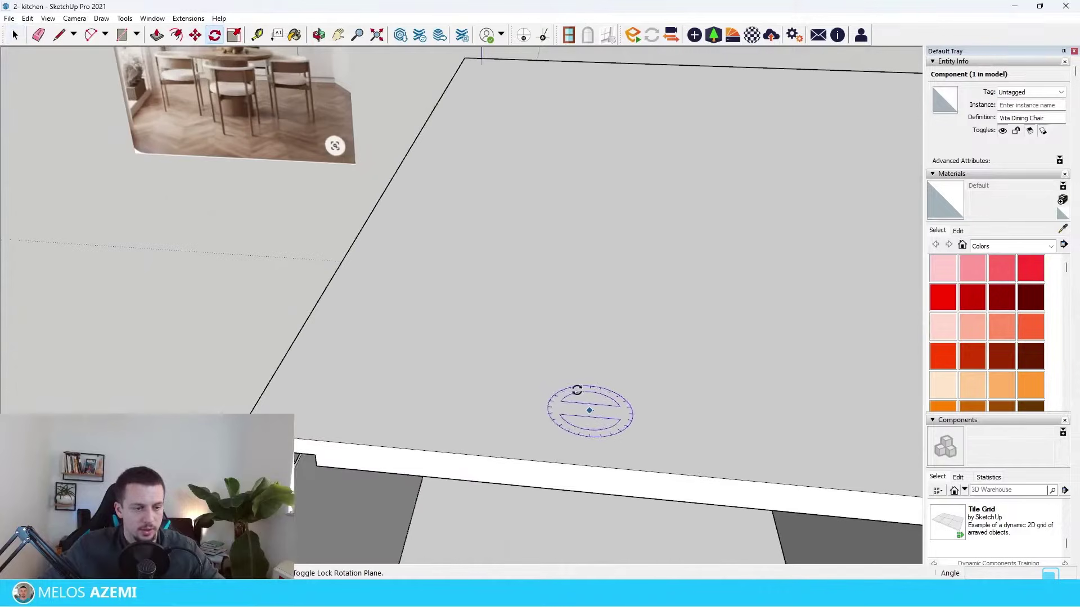
scroll(552, 203, up, 5)
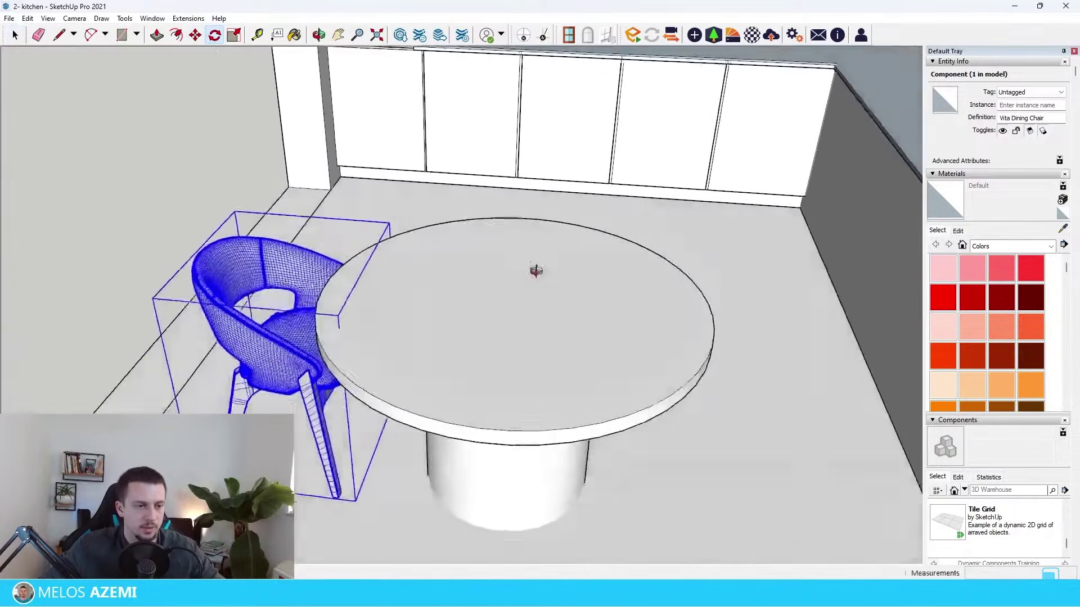
scroll(533, 270, down, 1)
key(space)
click(525, 316)
click(332, 318)
key(q)
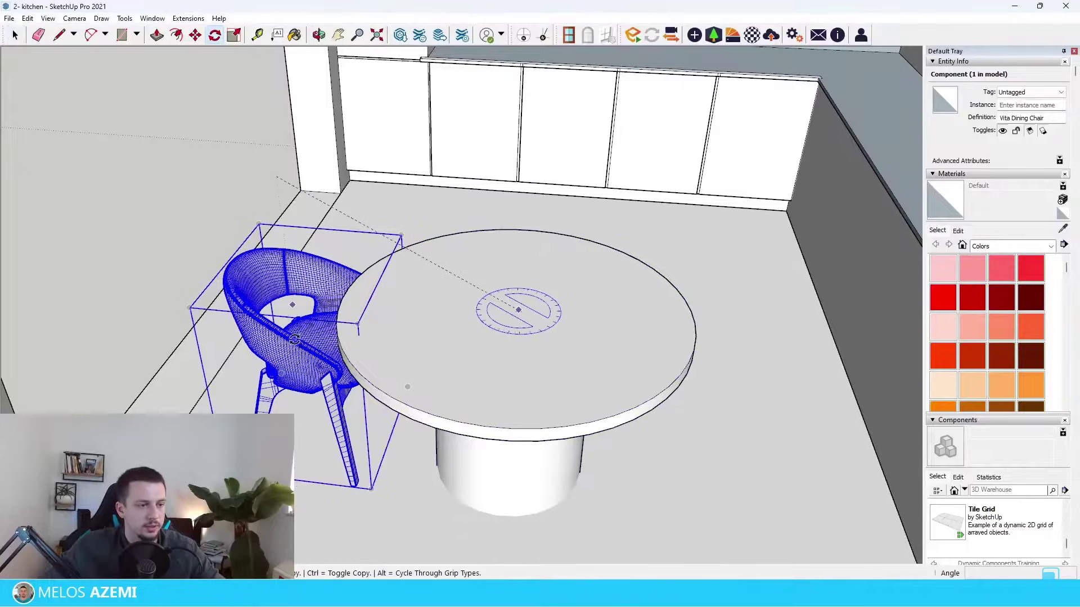
key(ctrl)
click(517, 450)
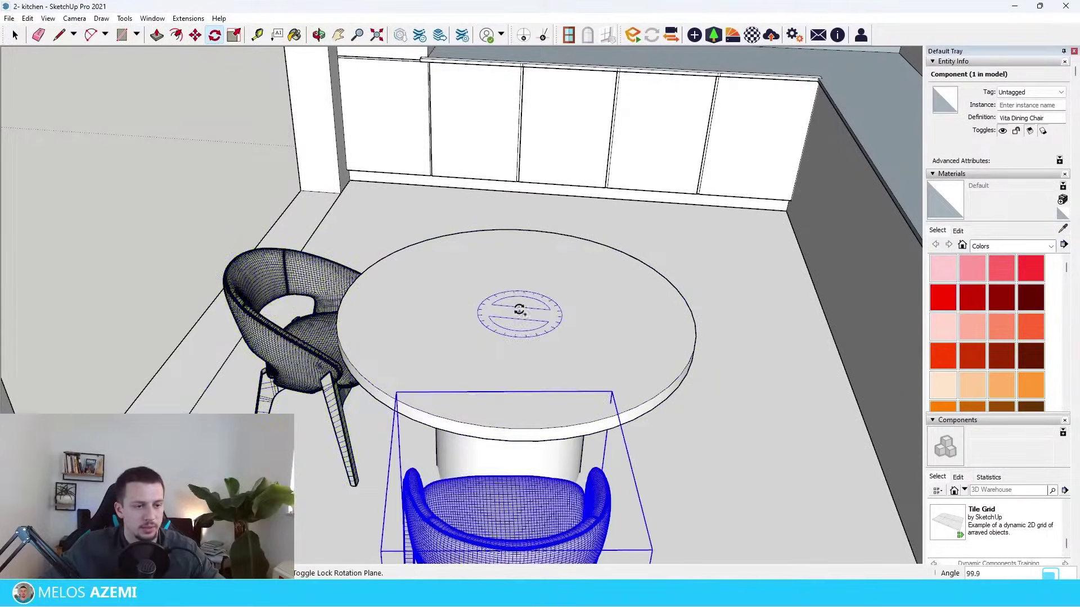
Rotate a copy of the front chair around the tabletop's centre to the side facing the long cabinet run
key(ctrl)
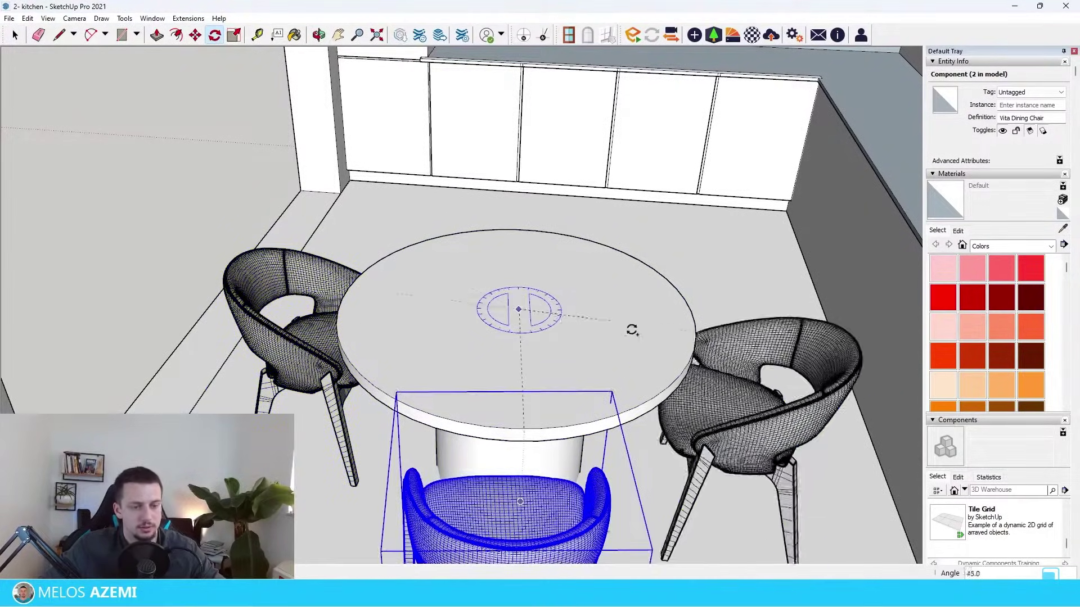
click(664, 312)
key(space)
click(689, 343)
key(q)
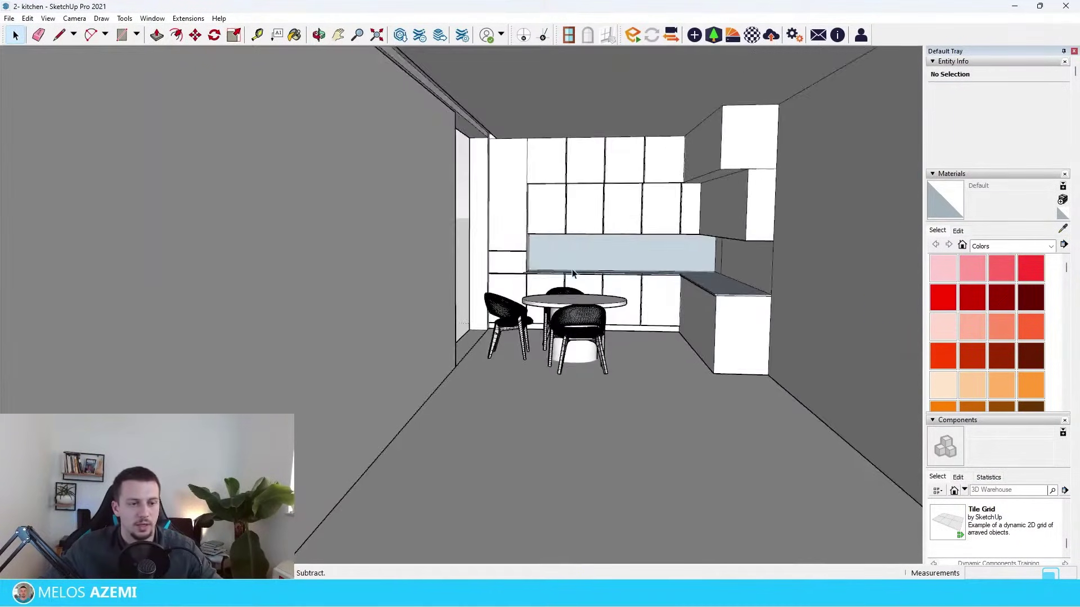
Adjust the placement of the chairs around the table by rotating them about the tabletop's centre
scroll(561, 284, up, 3)
middle_drag(560, 296, 547, 367)
scroll(555, 327, up, 1)
click(555, 327)
key(q)
click(552, 380)
click(548, 358)
middle_drag(616, 360, 506, 394)
scroll(474, 423, up, 3)
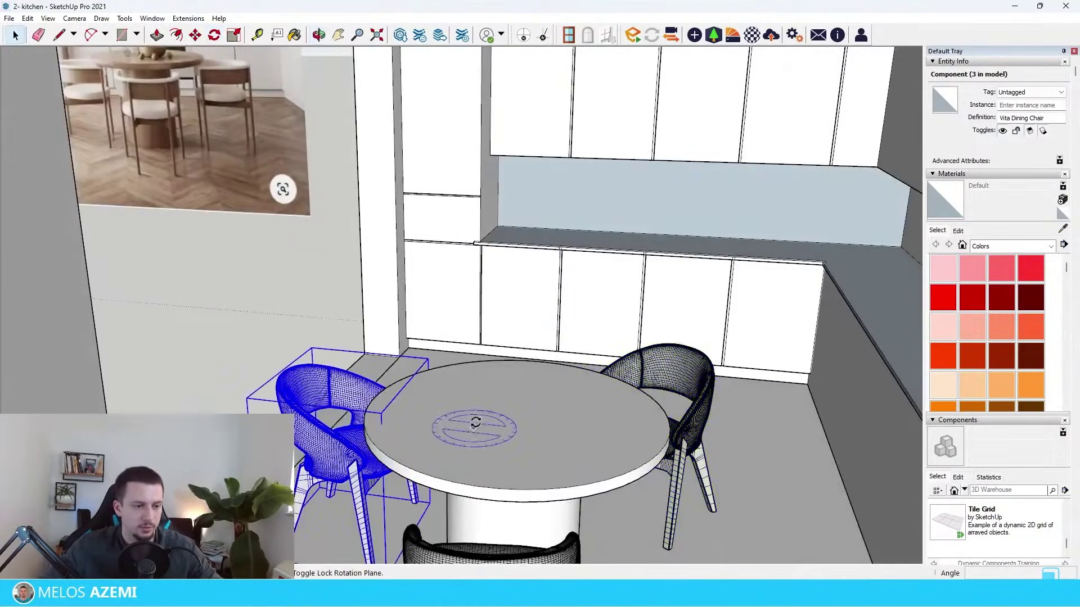
Push/pull the narrow floor strip in the window opening by about 6.8 cm
scroll(767, 356, down, 5)
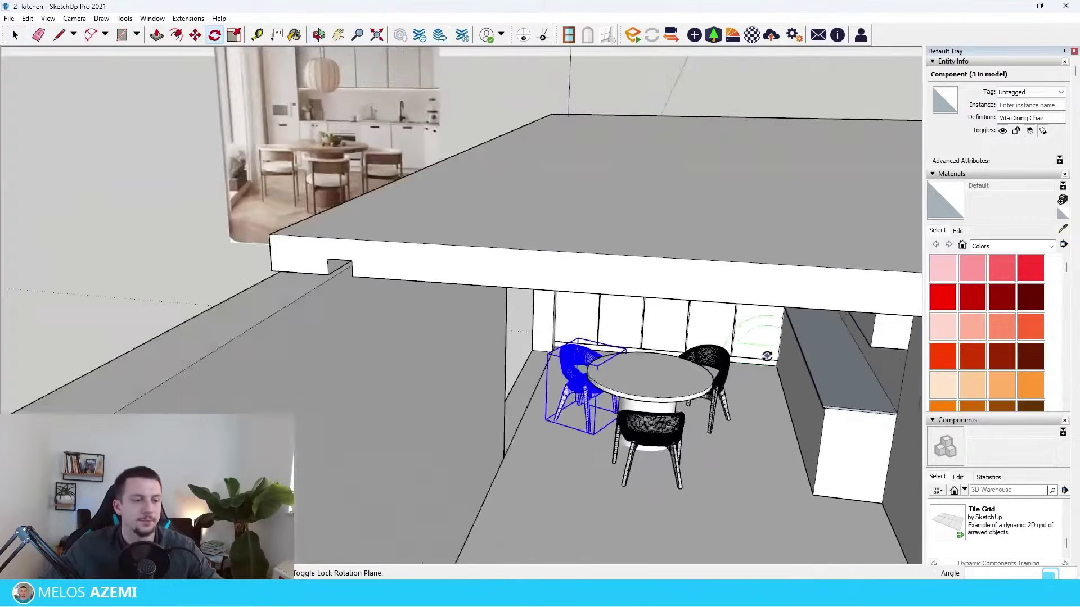
scroll(766, 356, down, 2)
scroll(668, 378, up, 5)
key(space)
click(673, 378)
scroll(673, 380, up, 3)
click(675, 385)
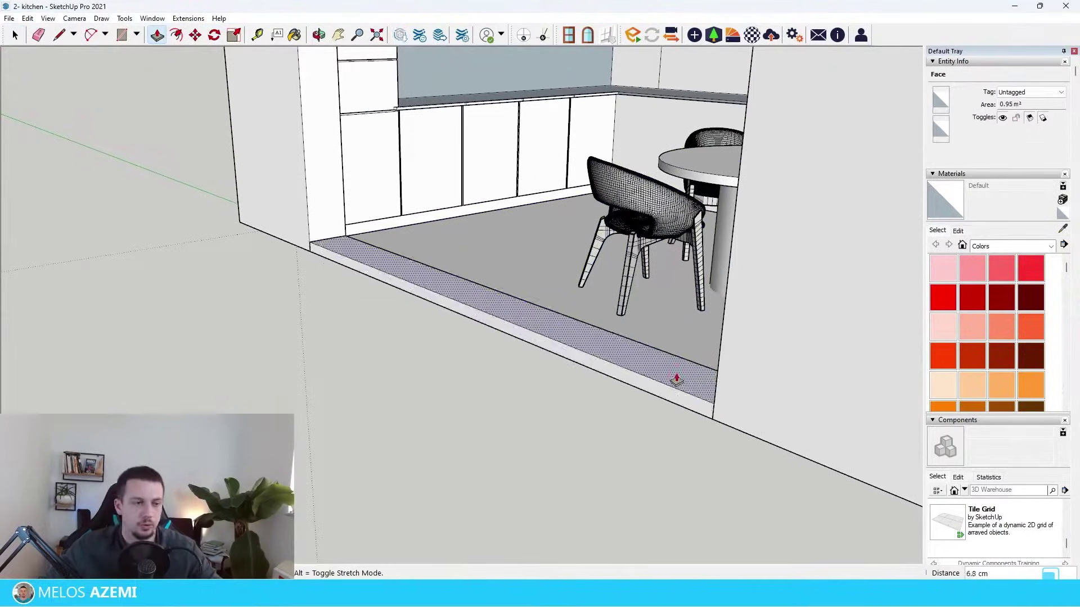
scroll(314, 197, up, 3)
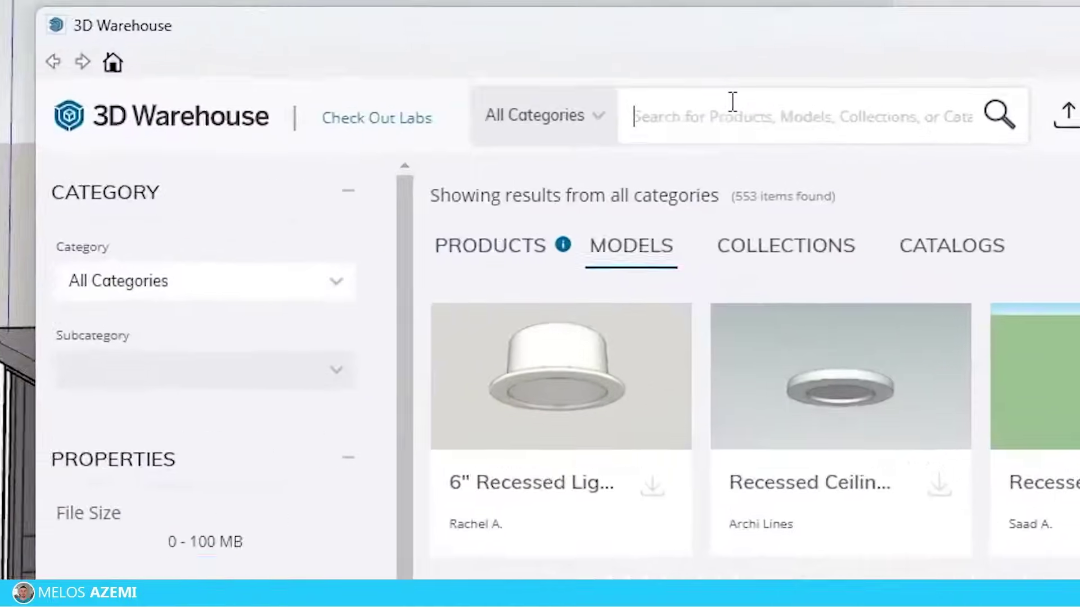
Search 3D Warehouse for pendant lighting and load PENDANT LIGHT 177 into the model
text(pendant lighting)
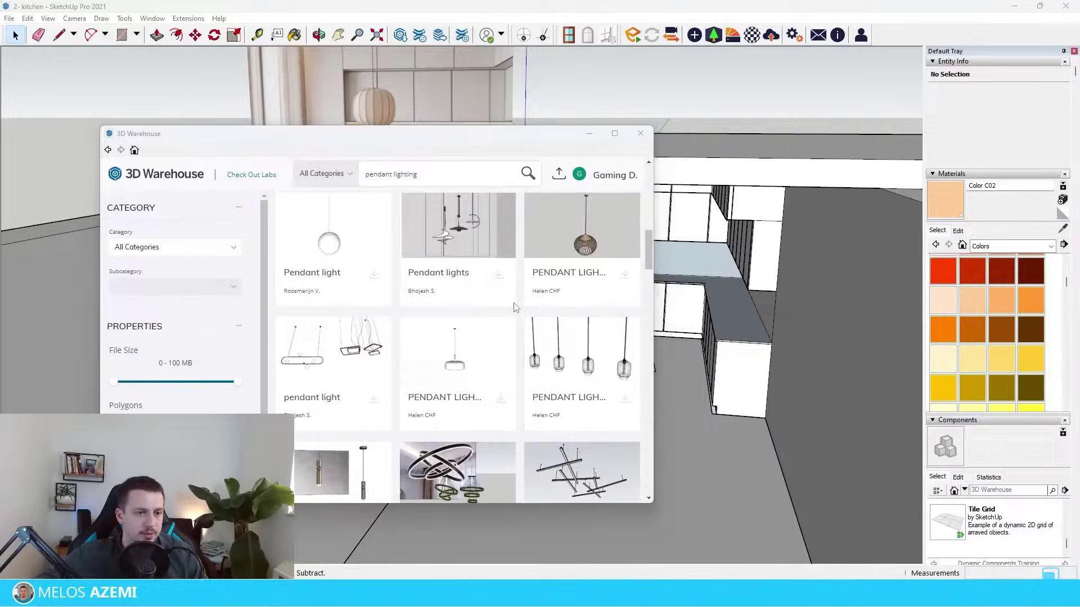
click(373, 275)
click(364, 347)
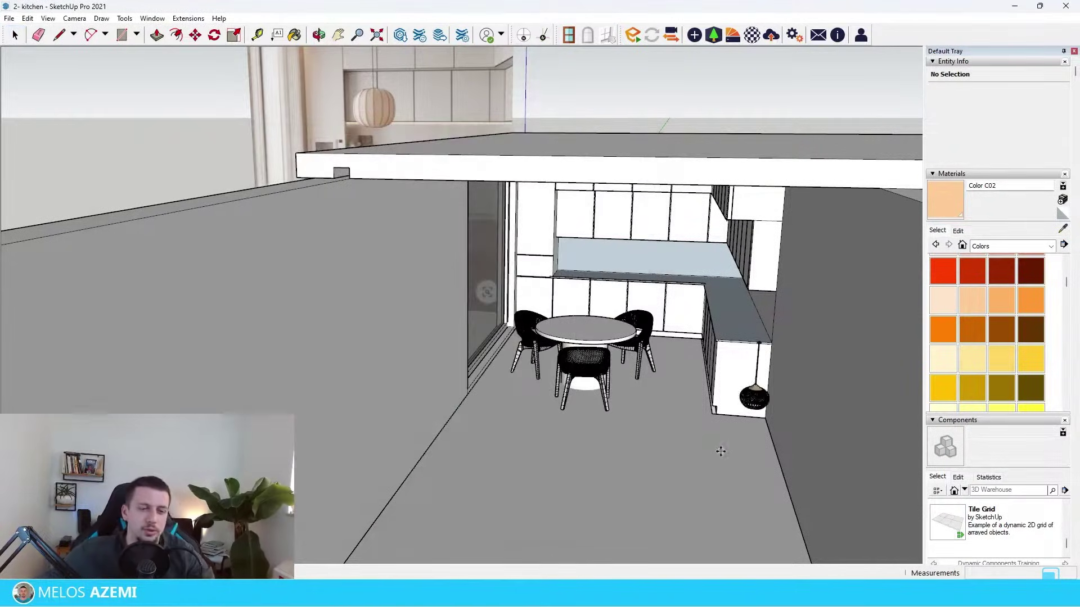
Place the pendant light at the dining table and move it up so that it hangs from the ceiling above the tabletop
scroll(586, 326, up, 2)
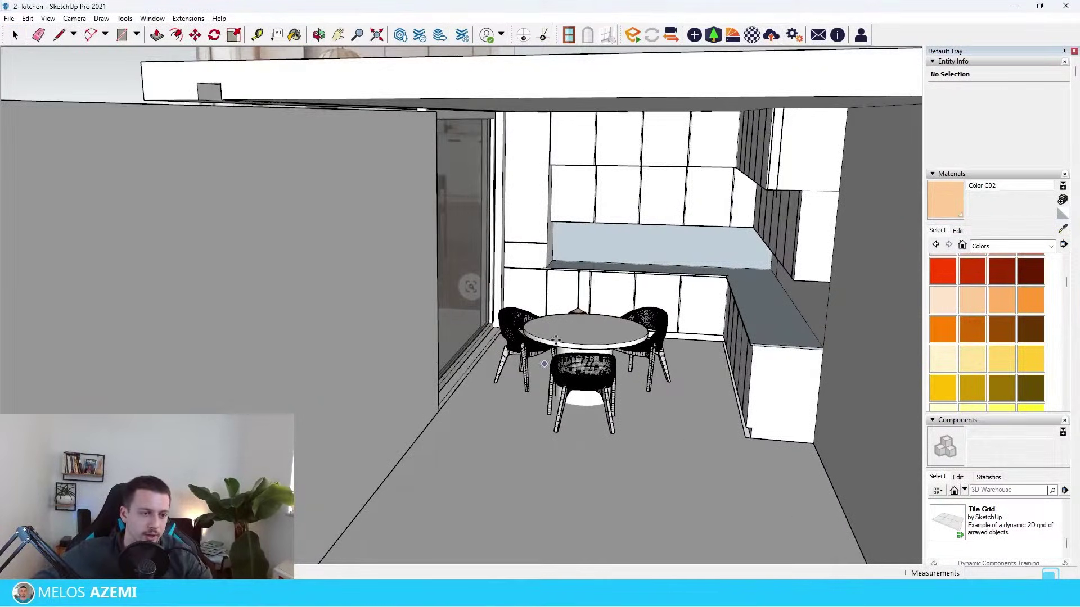
scroll(596, 282, up, 3)
click(523, 363)
key(m)
scroll(557, 242, down, 2)
middle_drag(561, 191, 564, 118)
click(564, 183)
scroll(569, 197, down, 1)
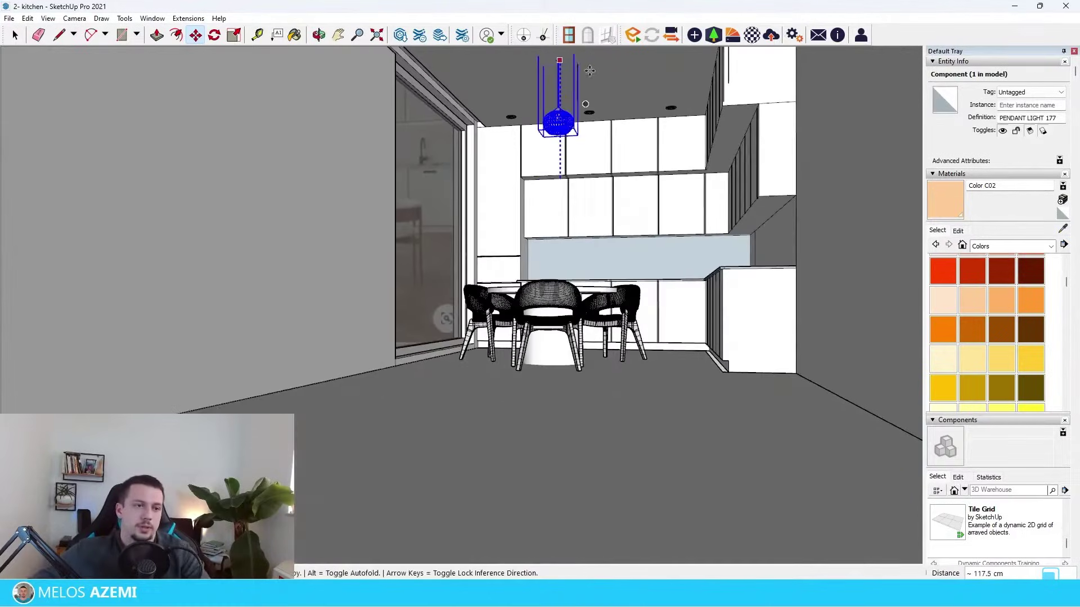
scroll(559, 120, down, 2)
scroll(559, 121, up, 4)
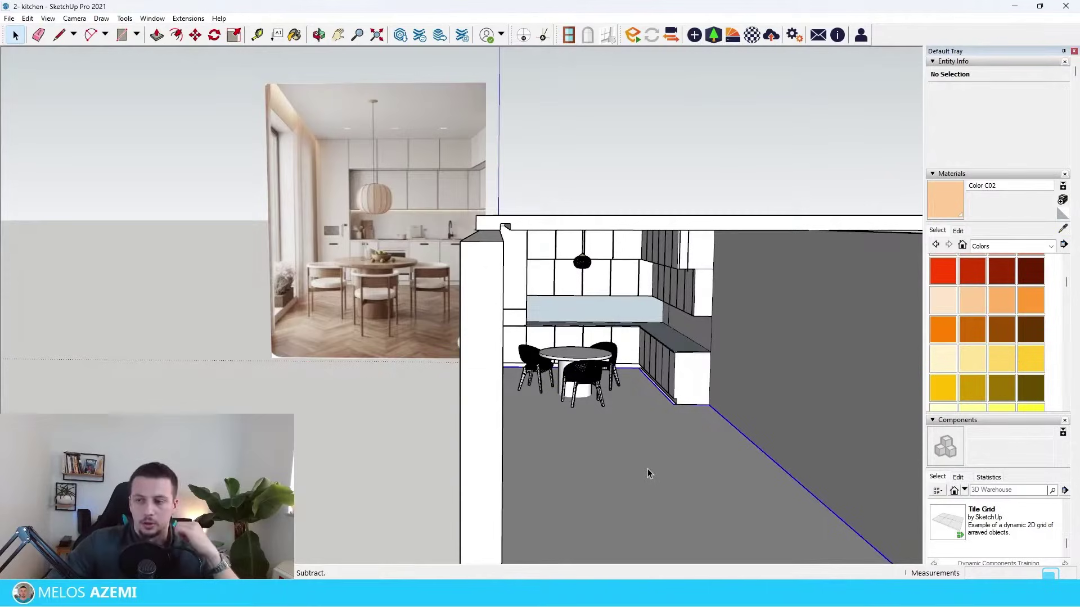
Select the floor group and import Wood 13, Herringbone from the wood category of the Enscape Material Library
click(648, 464)
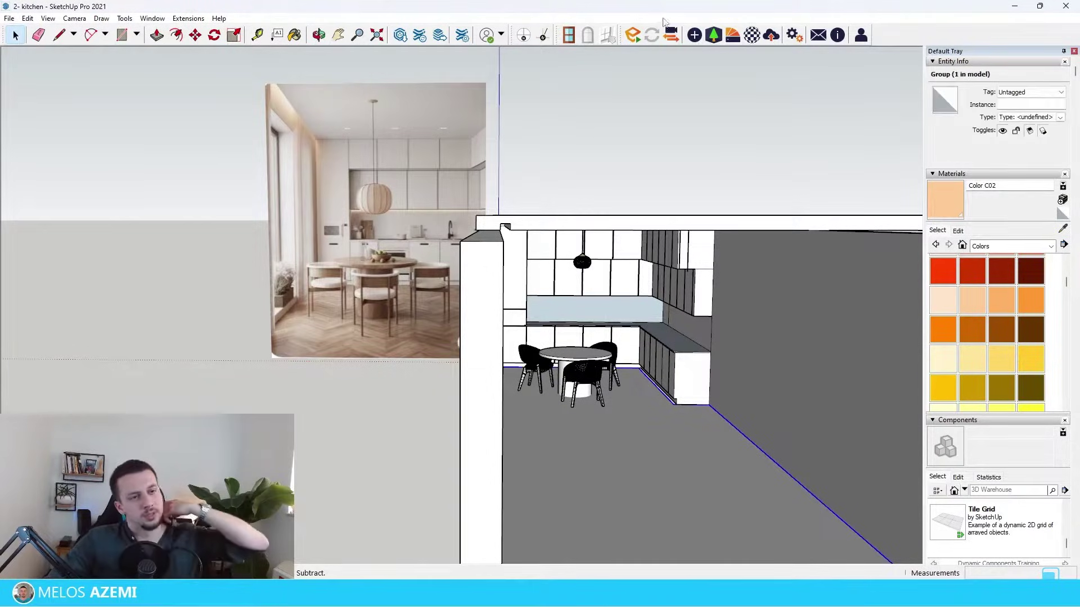
click(732, 36)
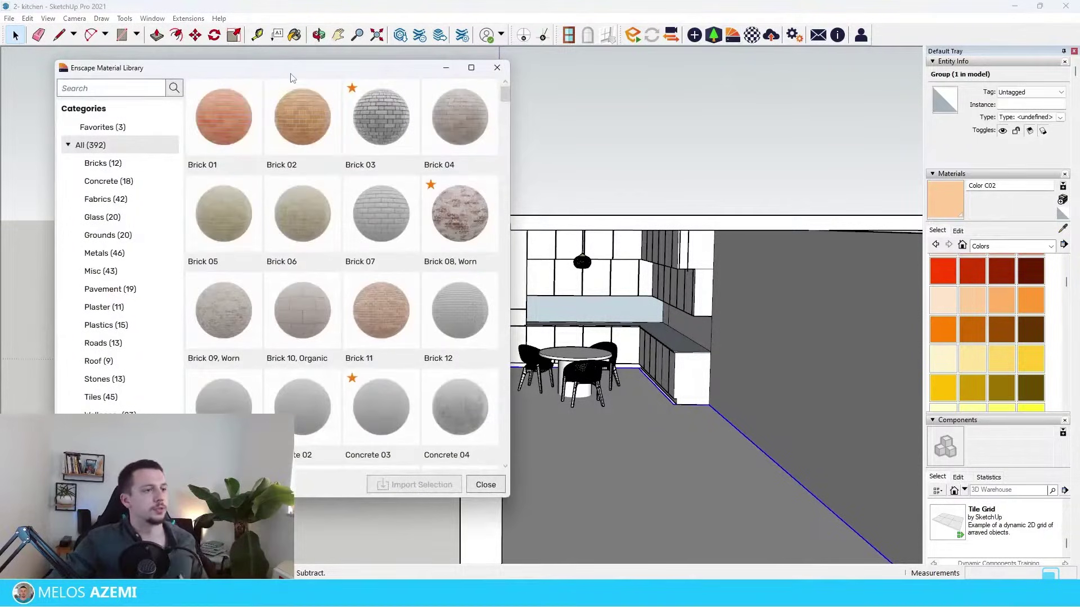
drag(290, 77, 329, 72)
click(132, 428)
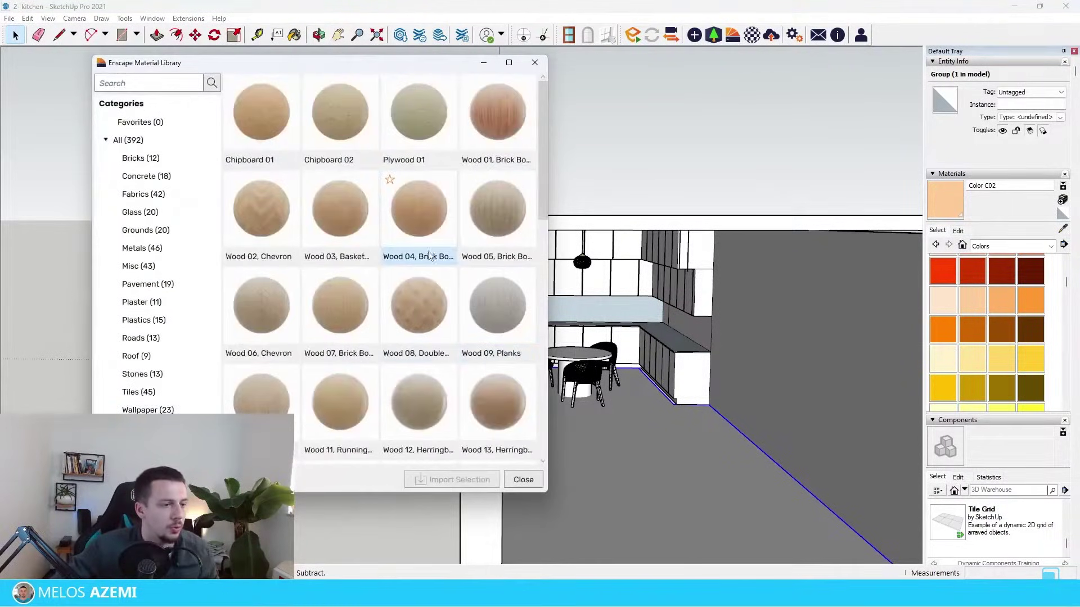
scroll(420, 281, down, 3)
scroll(519, 308, up, 1)
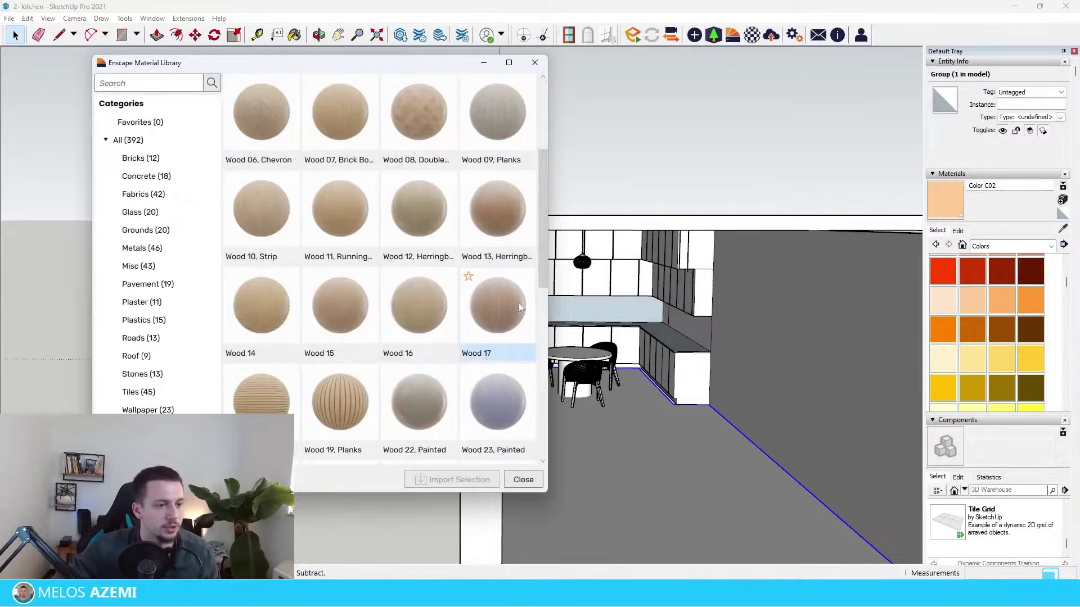
drag(330, 62, 325, 59)
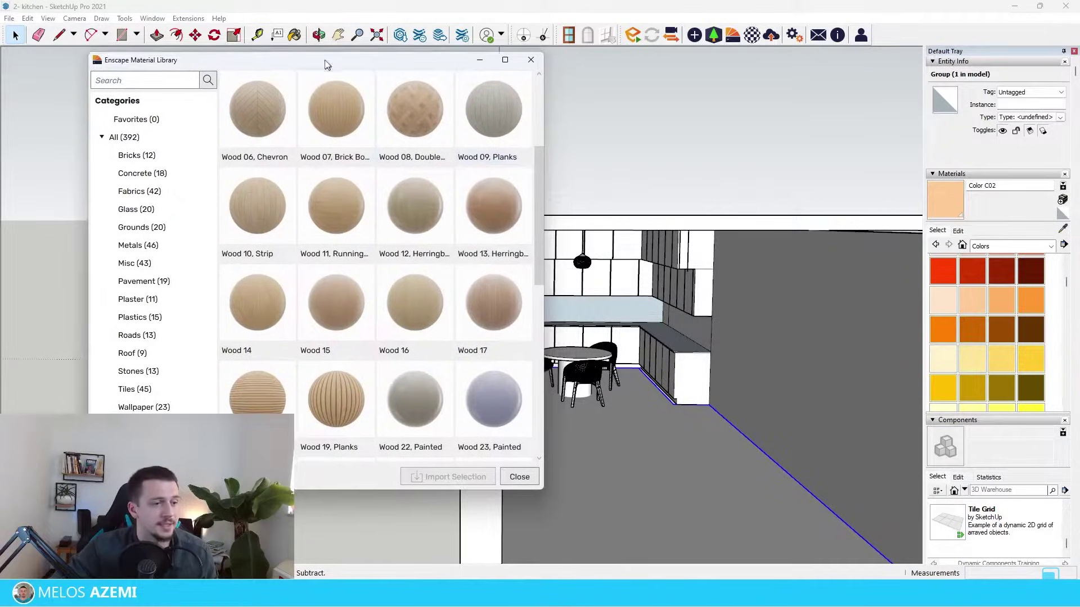
click(491, 224)
drag(411, 62, 788, 56)
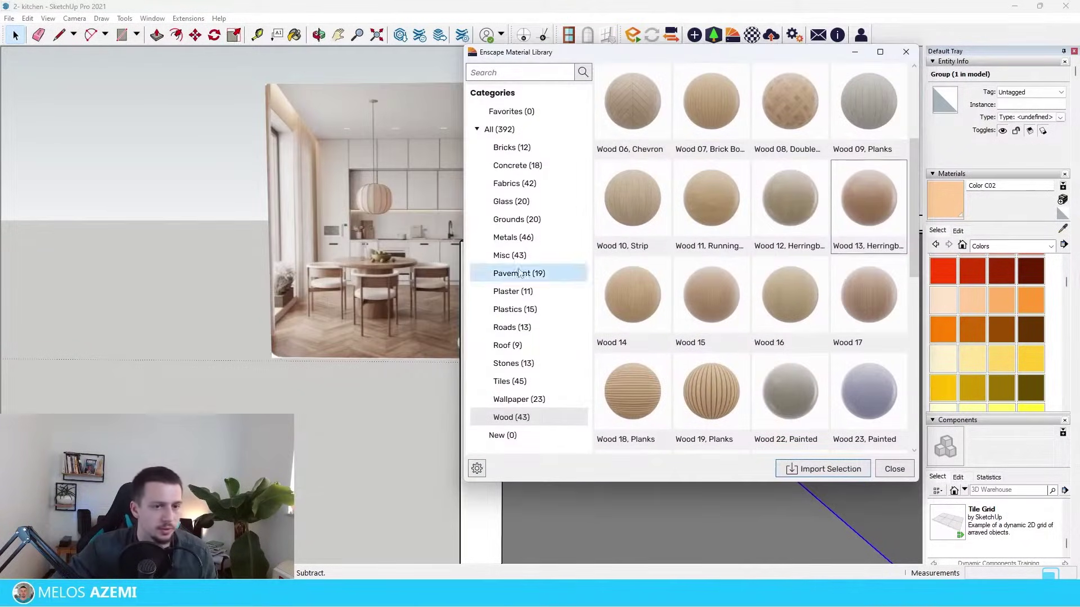
scroll(866, 292, down, 4)
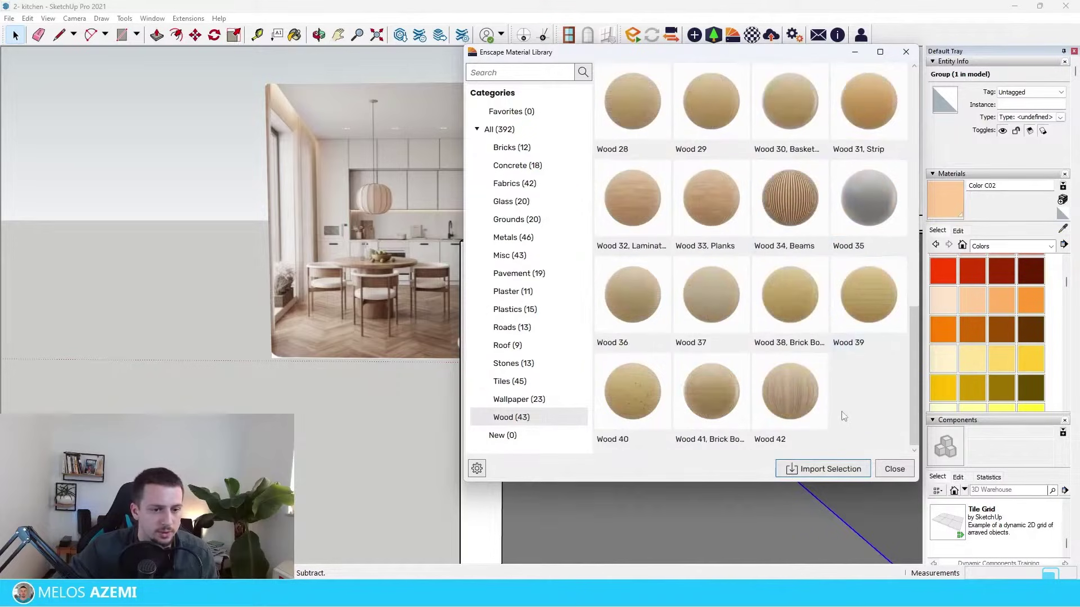
scroll(840, 422, up, 3)
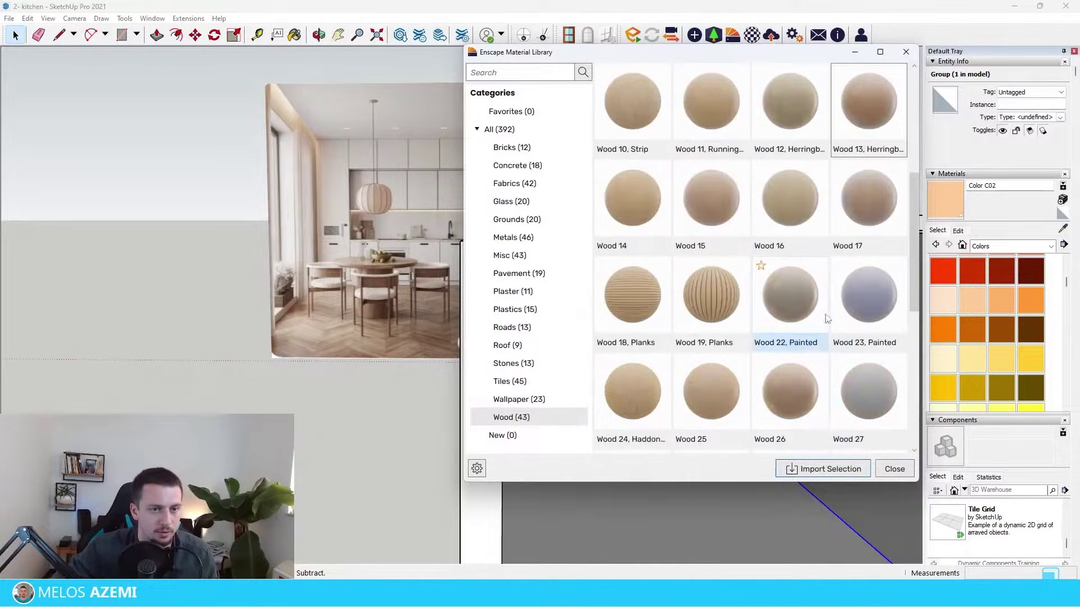
click(831, 474)
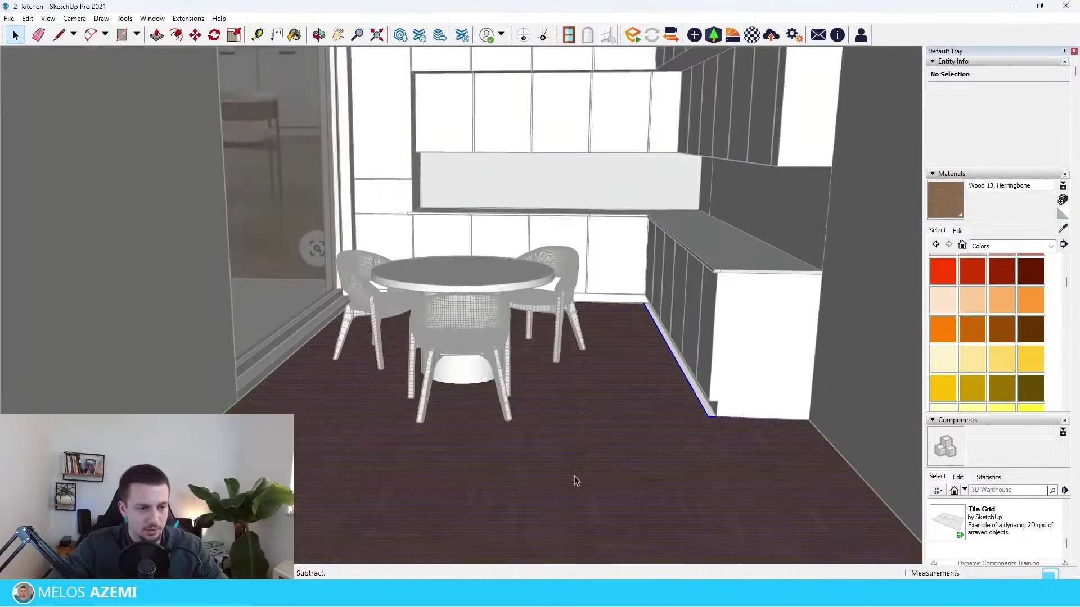
Rotate the herringbone texture on the floor face with the texture positioning pins
click(617, 452)
right_click(617, 451)
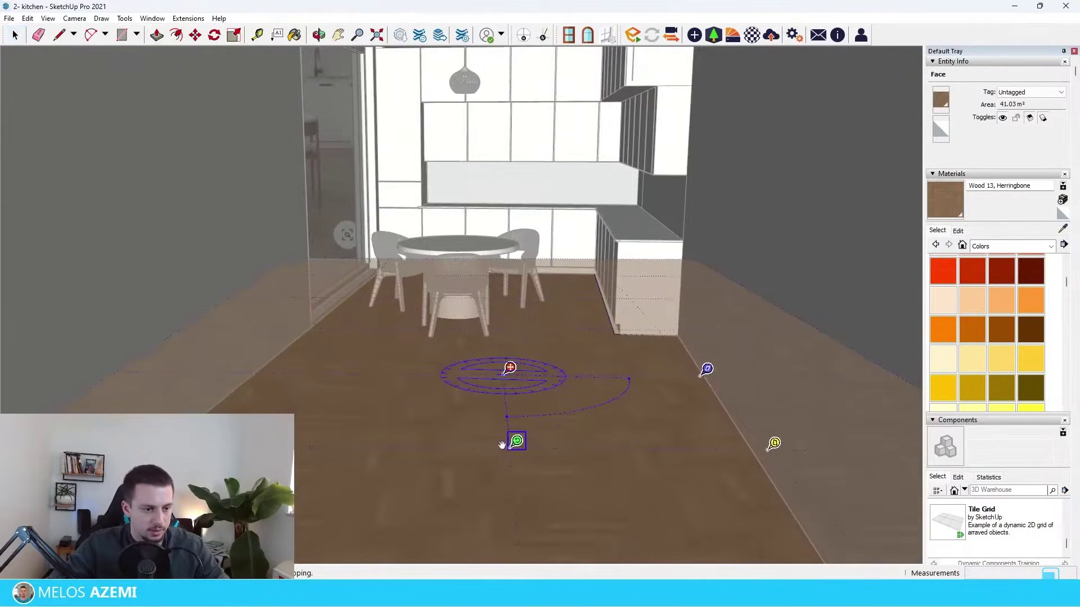
drag(503, 445, 675, 430)
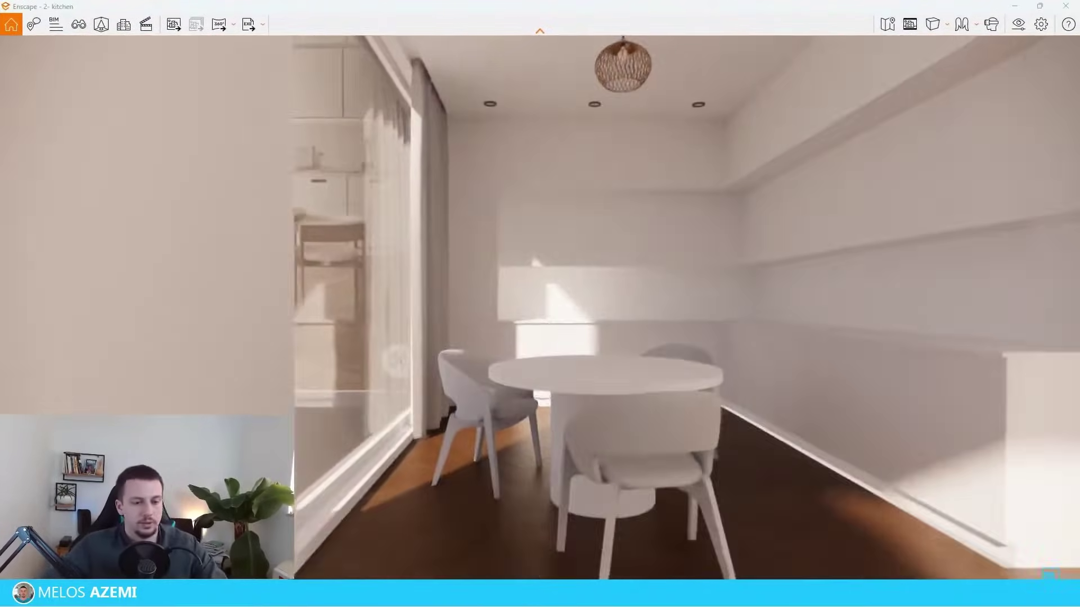
Switch to the Enscape render window and move the camera back and forth to examine the dining area and kitchen
key(s)
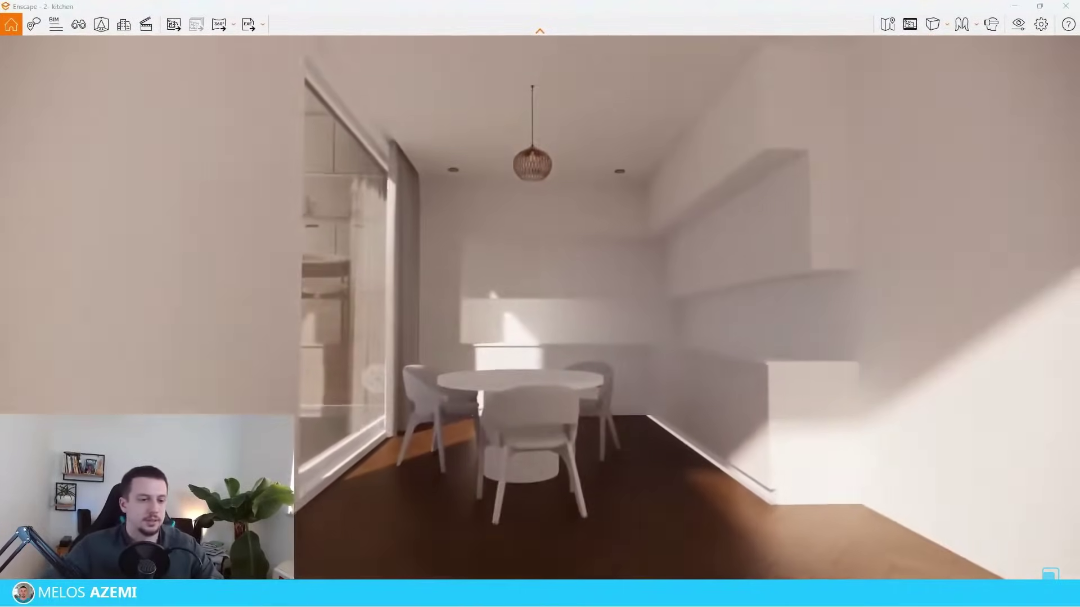
key(w)
key(s)
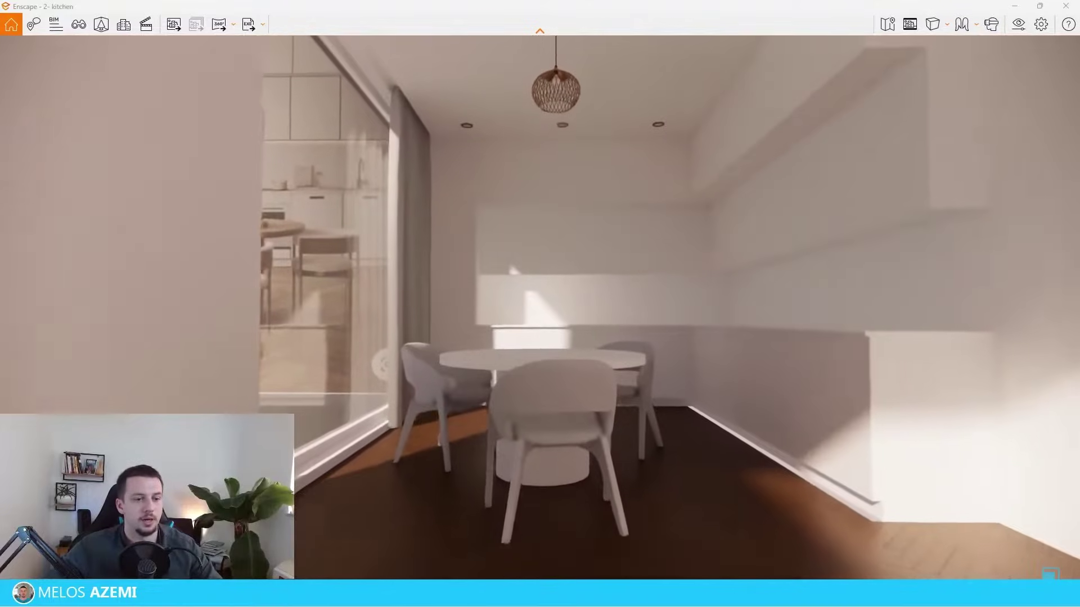
Adjust the sun's time of day in Enscape so that sunlight falls on the kitchen walls and floor
key(u)
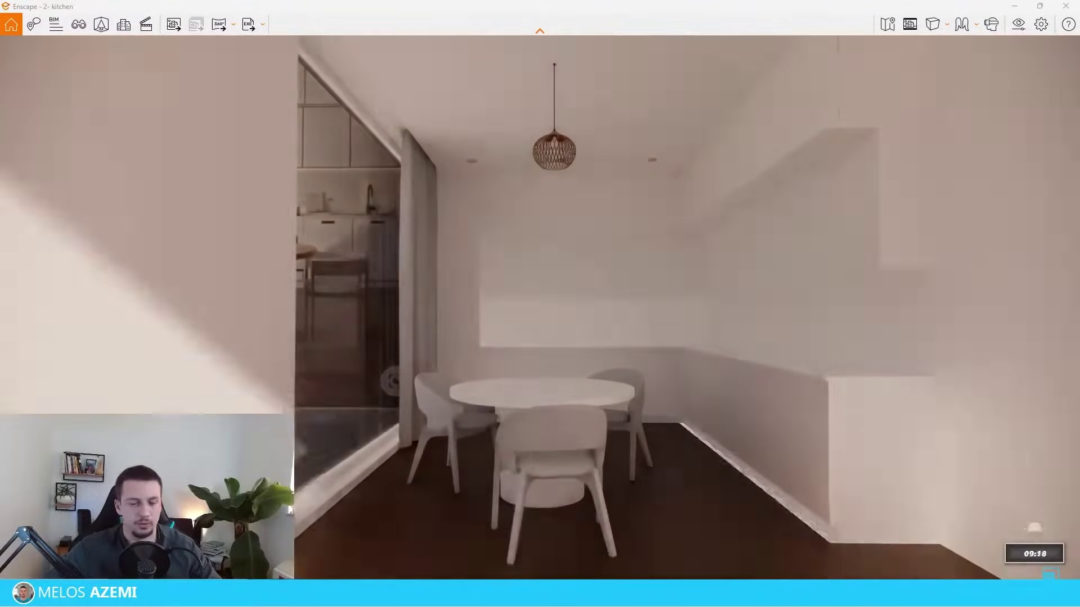
key(i)
key(u)
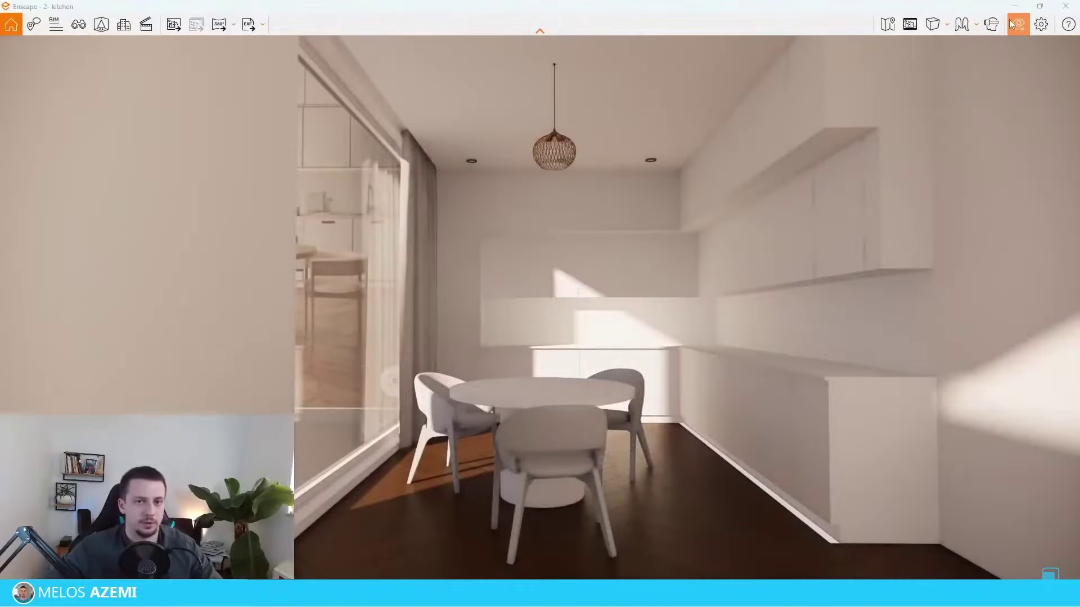
Set the render output resolution in the visual settings to a custom size of 2000 x 2200
click(1018, 25)
drag(545, 77, 803, 62)
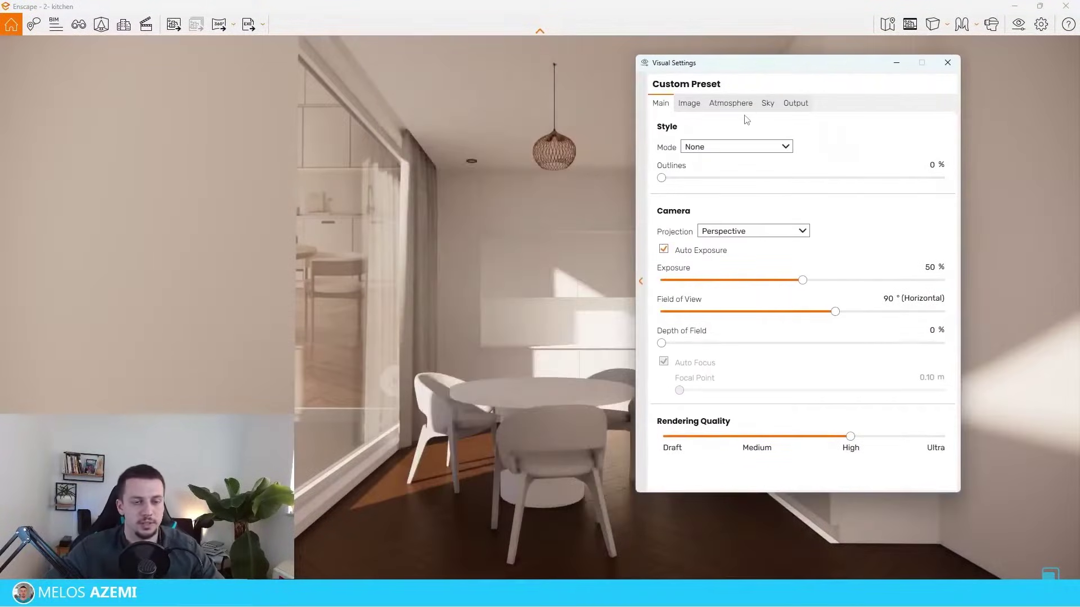
click(796, 103)
click(771, 148)
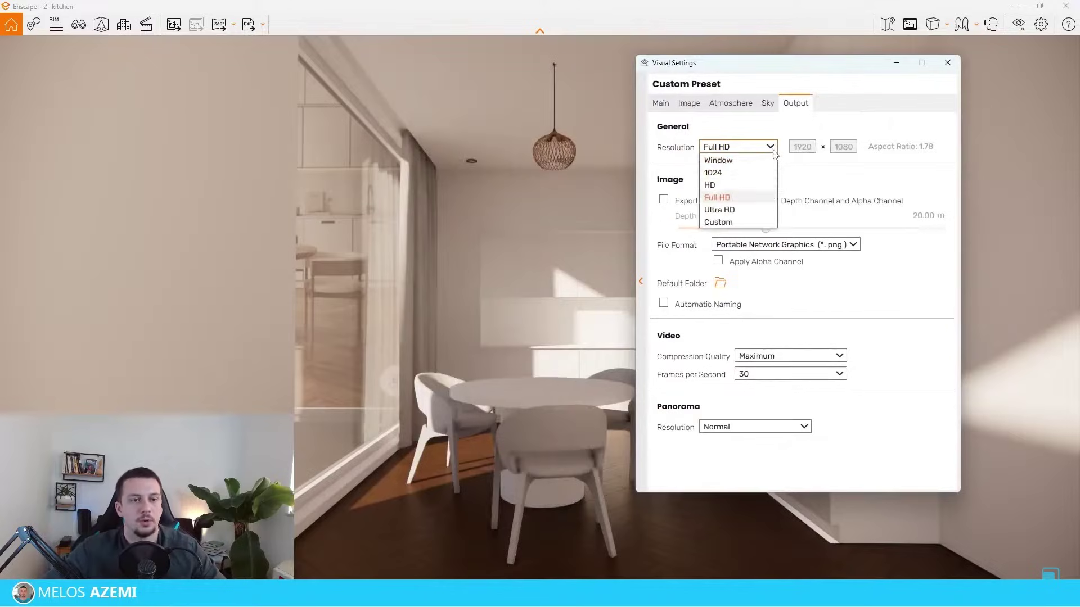
click(764, 292)
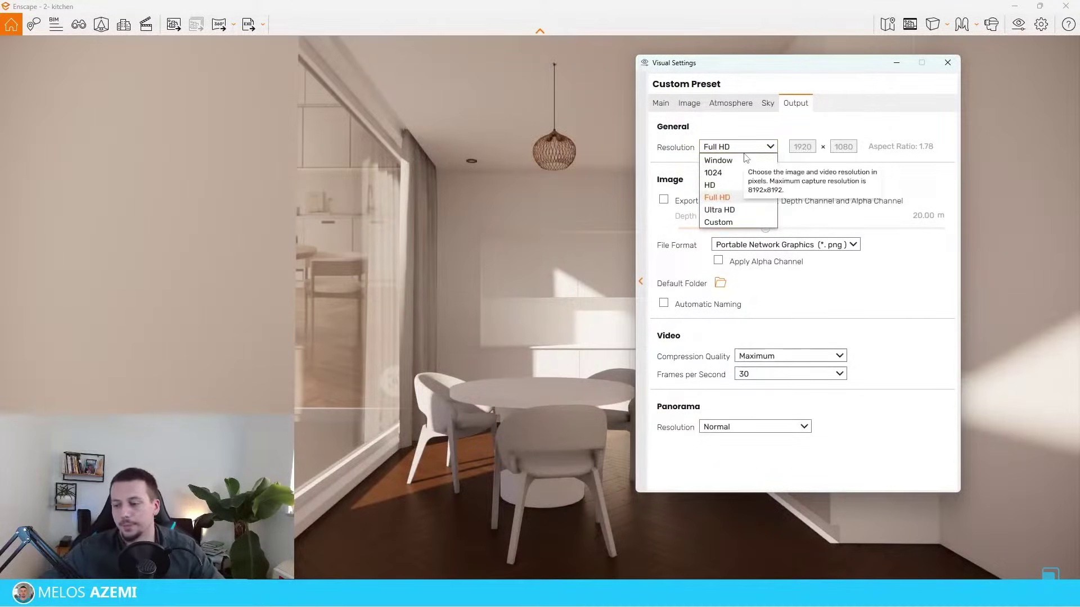
click(719, 223)
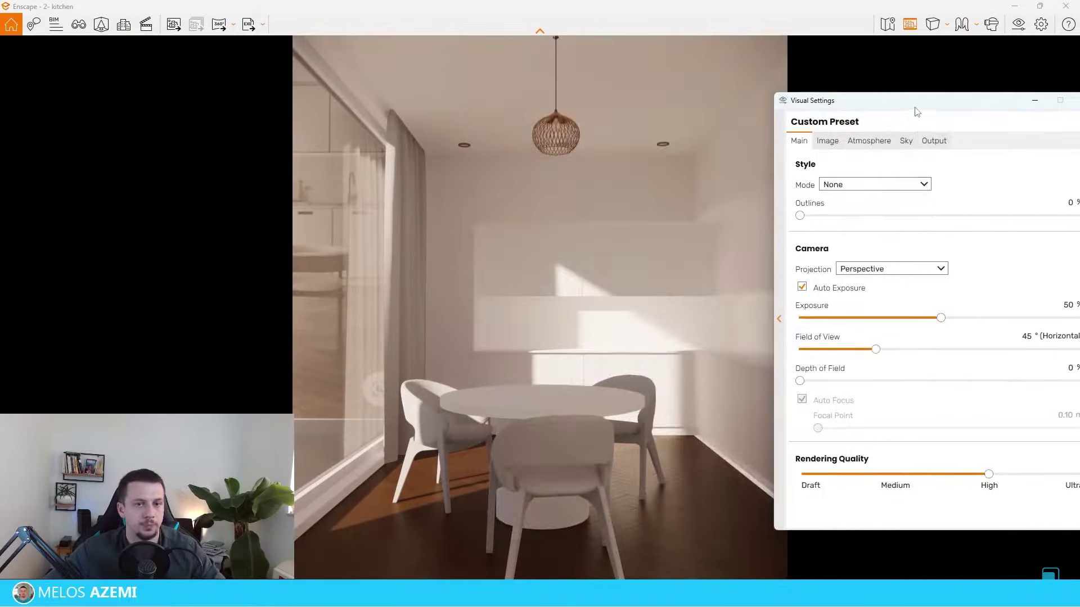
Turn the safe frame off and on again to compare the full window with the 2000 x 2200 render area
drag(913, 109, 898, 84)
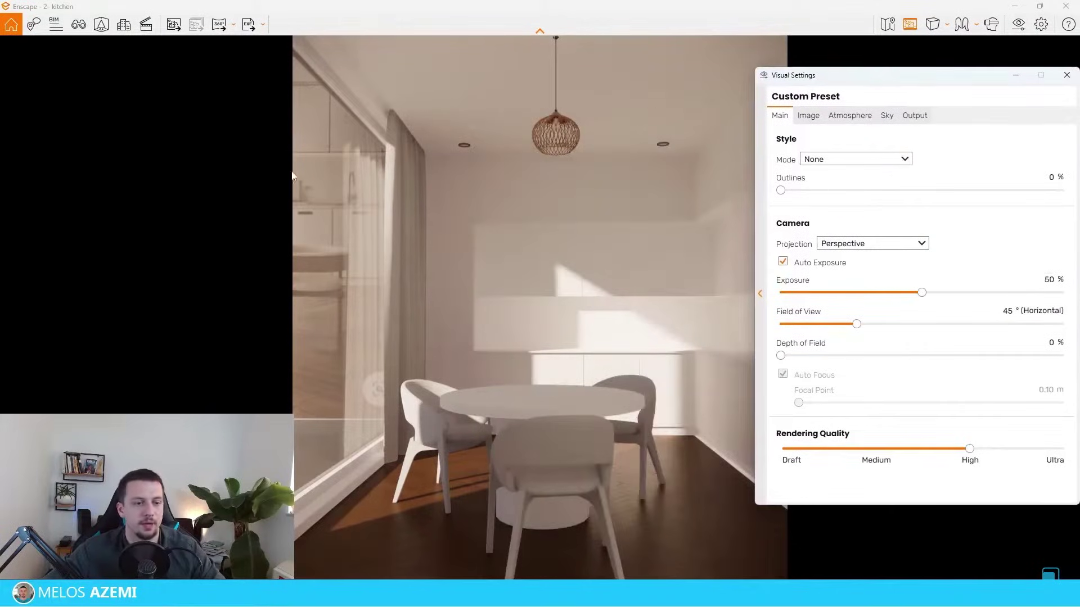
click(909, 24)
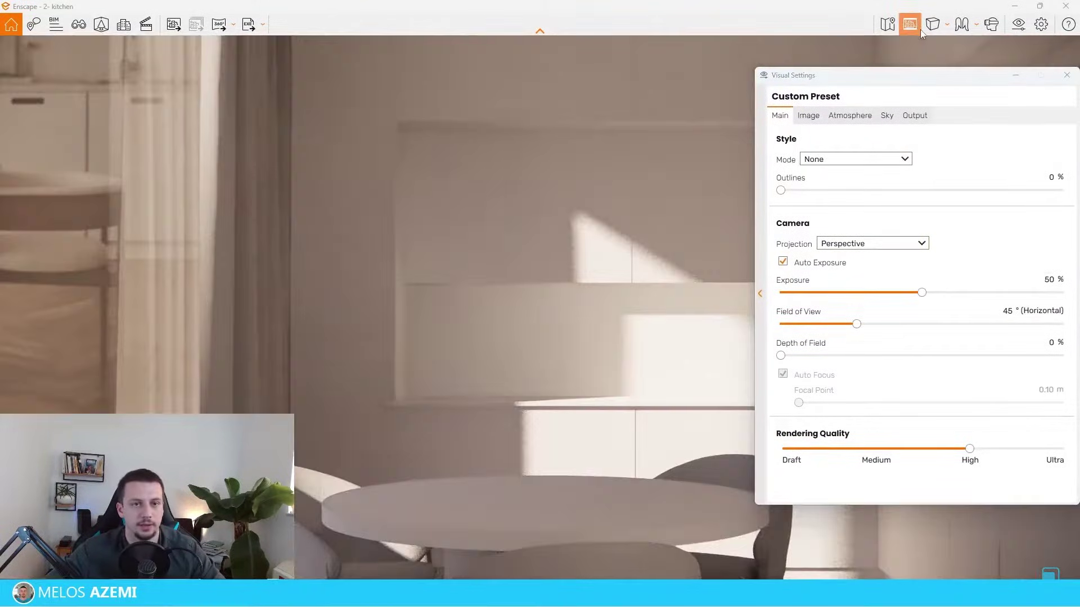
drag(920, 79, 811, 85)
click(827, 130)
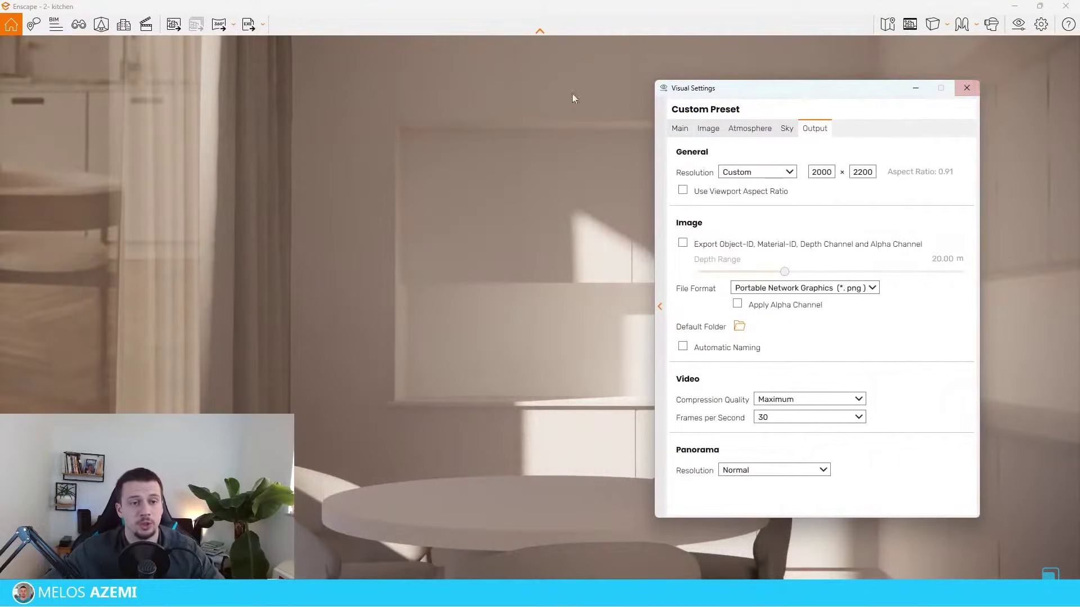
click(911, 24)
Widen the camera's field of view slightly, set the rendering quality to Ultra and close the visual settings
mouse_move(845, 90)
mouse_down()
mouse_move(807, 555)
mouse_move(700, 310)
mouse_move(960, 166)
mouse_move(922, 128)
mouse_move(781, 290)
mouse_move(859, 103)
mouse_up()
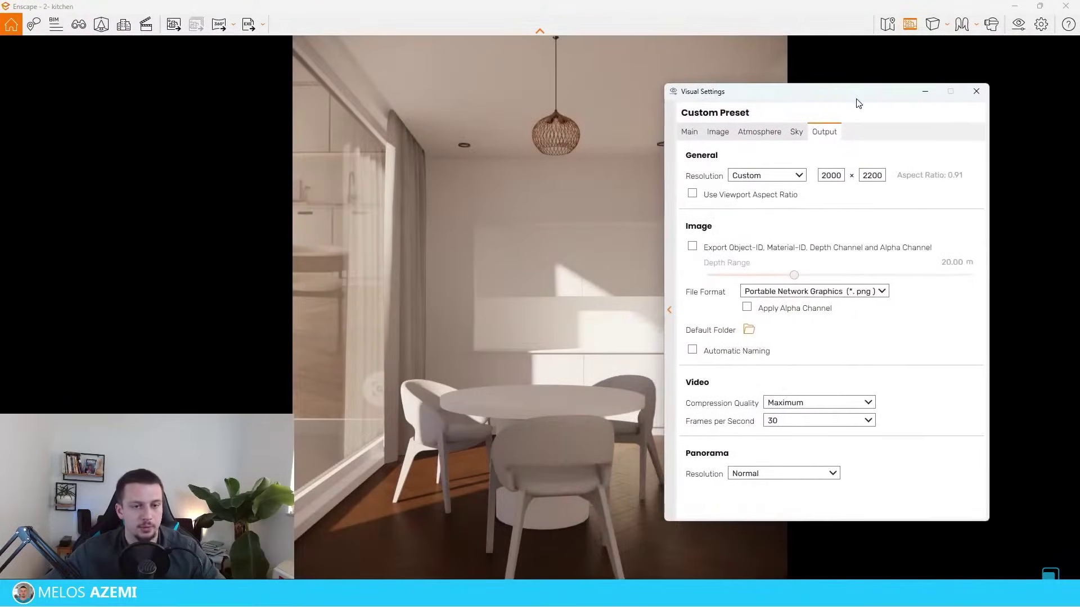
click(690, 132)
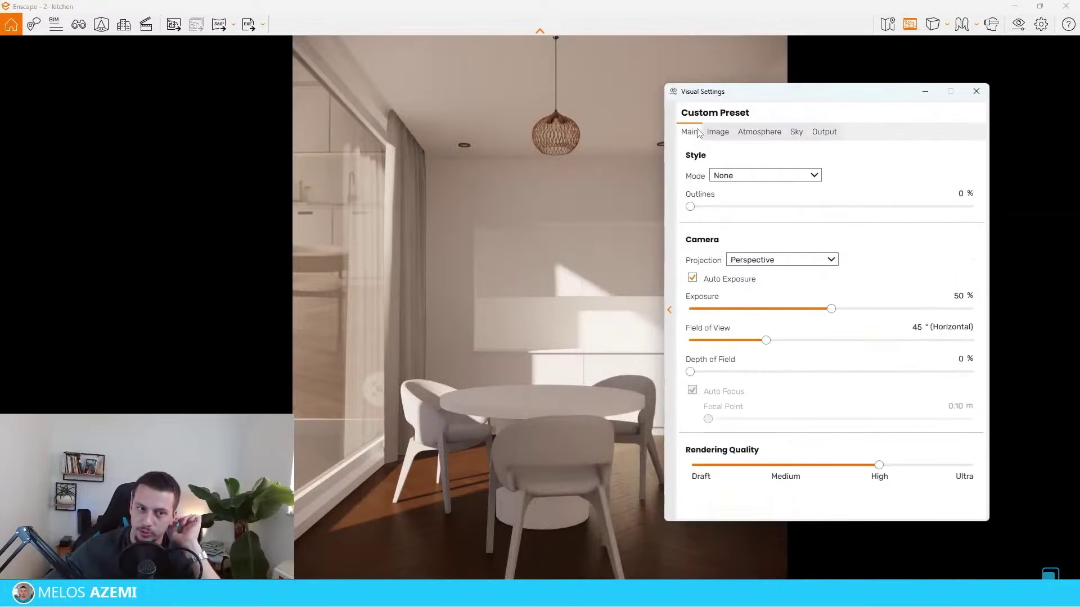
drag(766, 340, 777, 340)
drag(802, 97, 970, 88)
click(1044, 91)
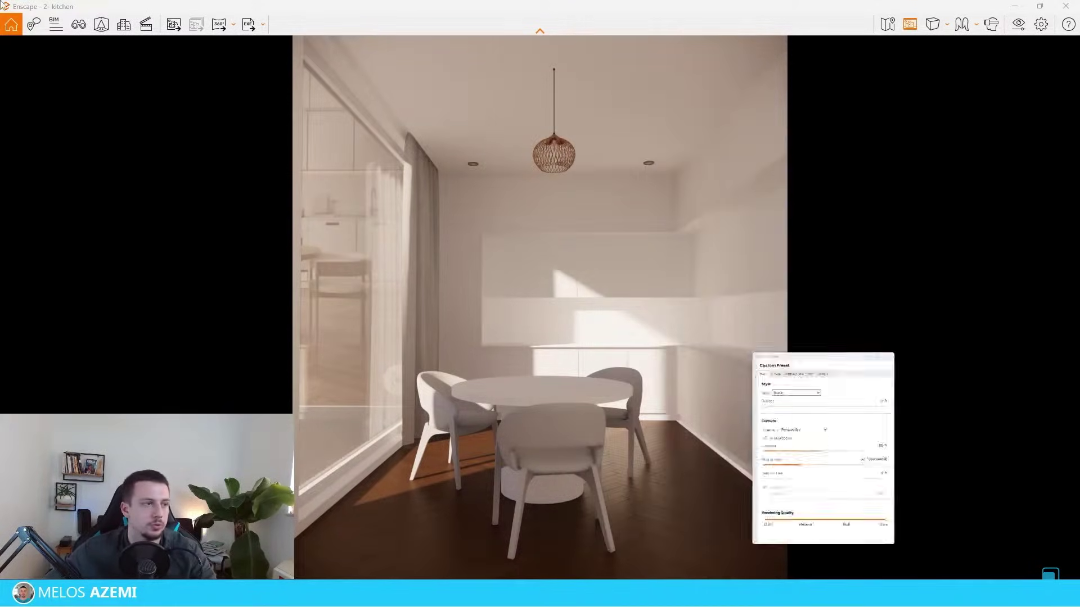
Open the view management and adjust the camera's distance, direction and height to frame the dining table and pendant light
click(79, 24)
drag(750, 359, 725, 359)
key(s)
key(s)
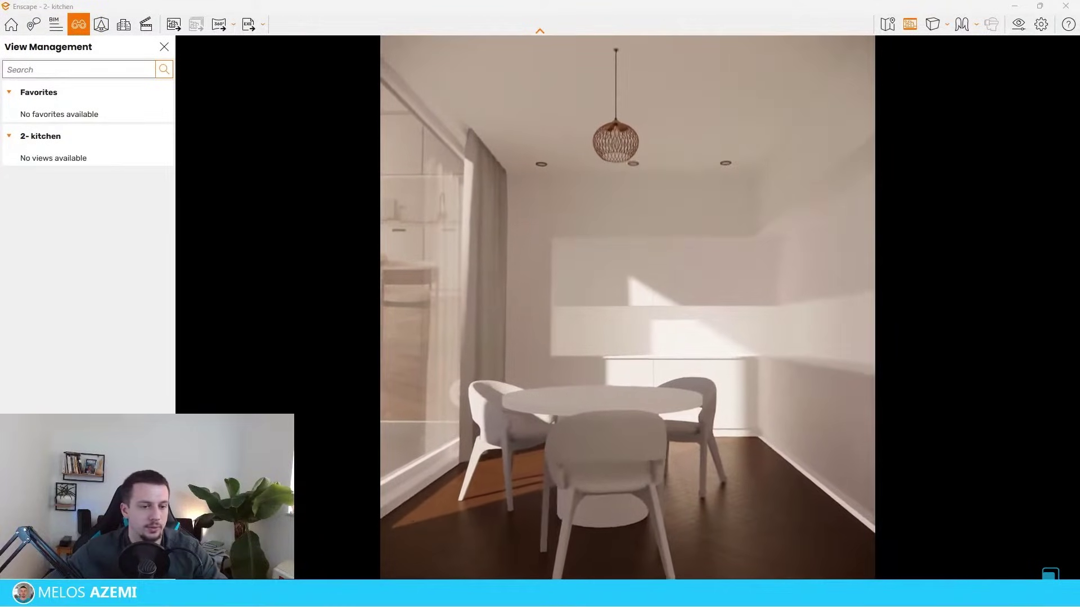
key(q)
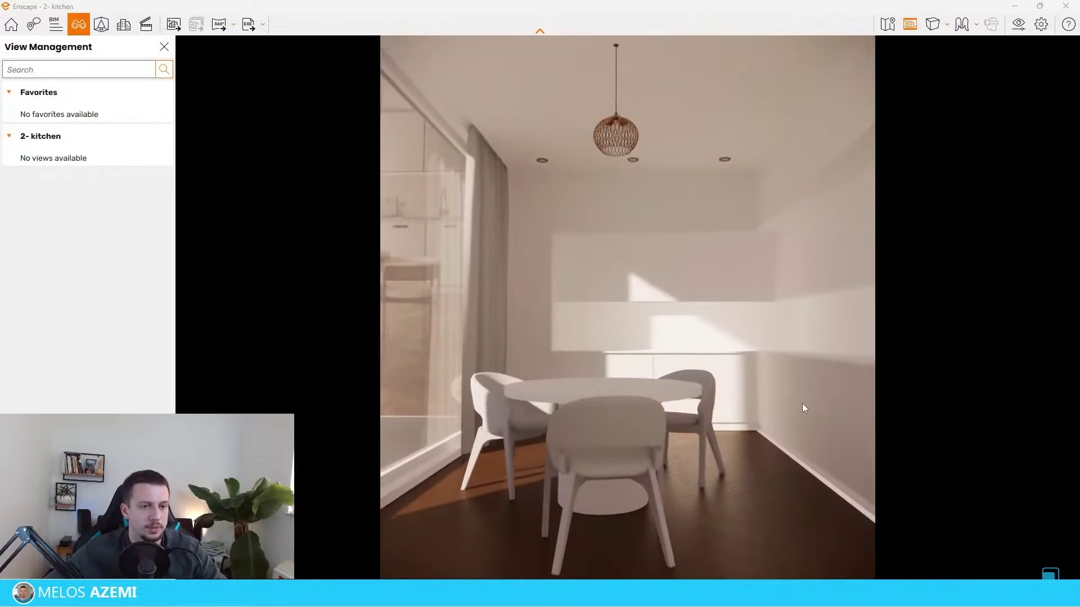
key(e)
key(q)
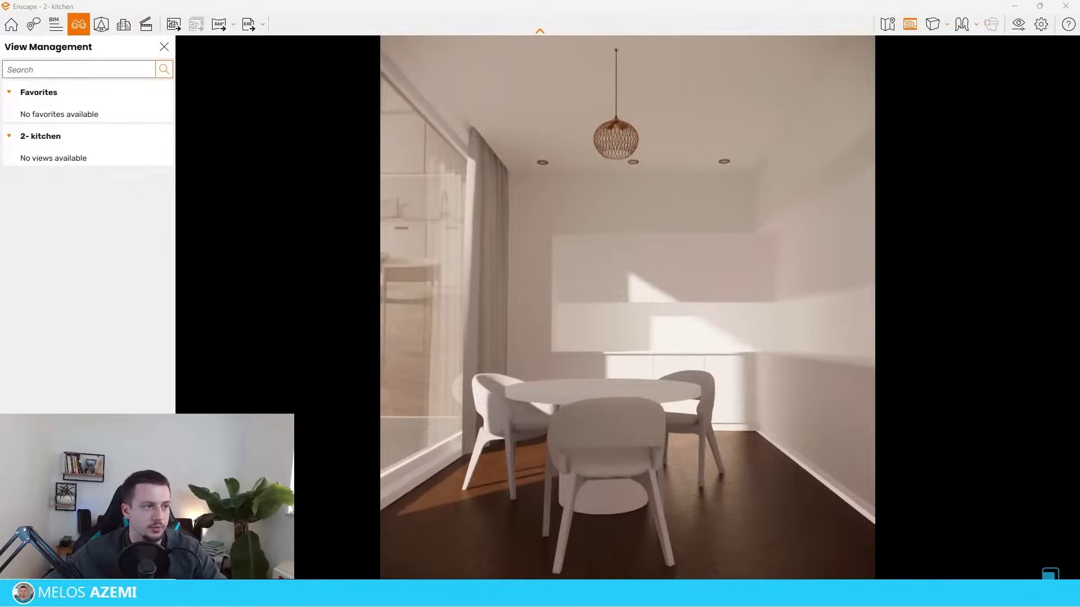
Create a saved view of the current camera named View 0.9
click(87, 566)
triple_click(66, 89)
key(BackSpace)
text(View 0.9)
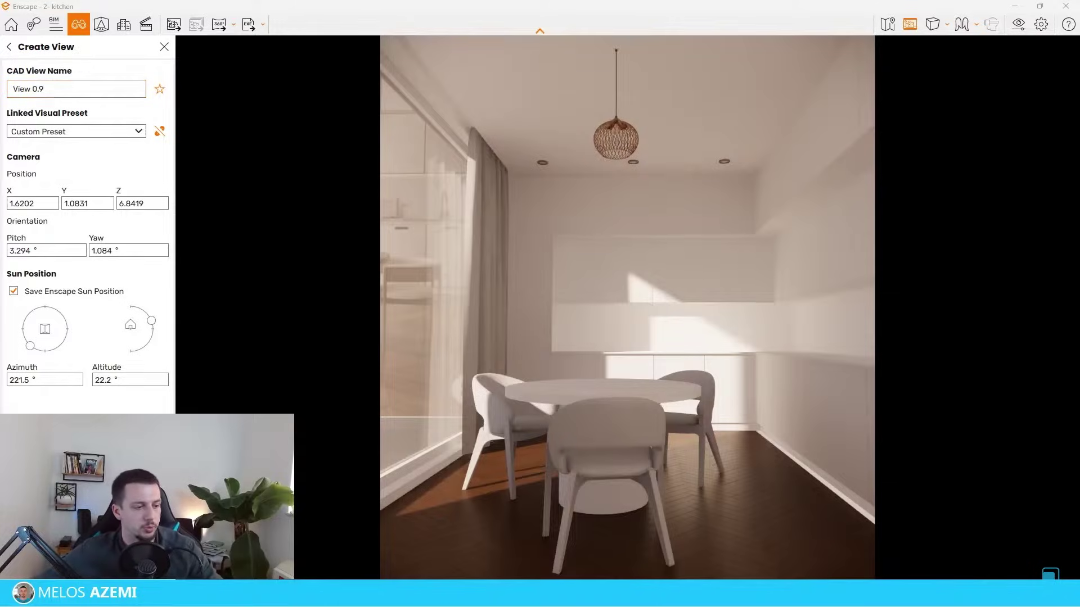
key(Return)
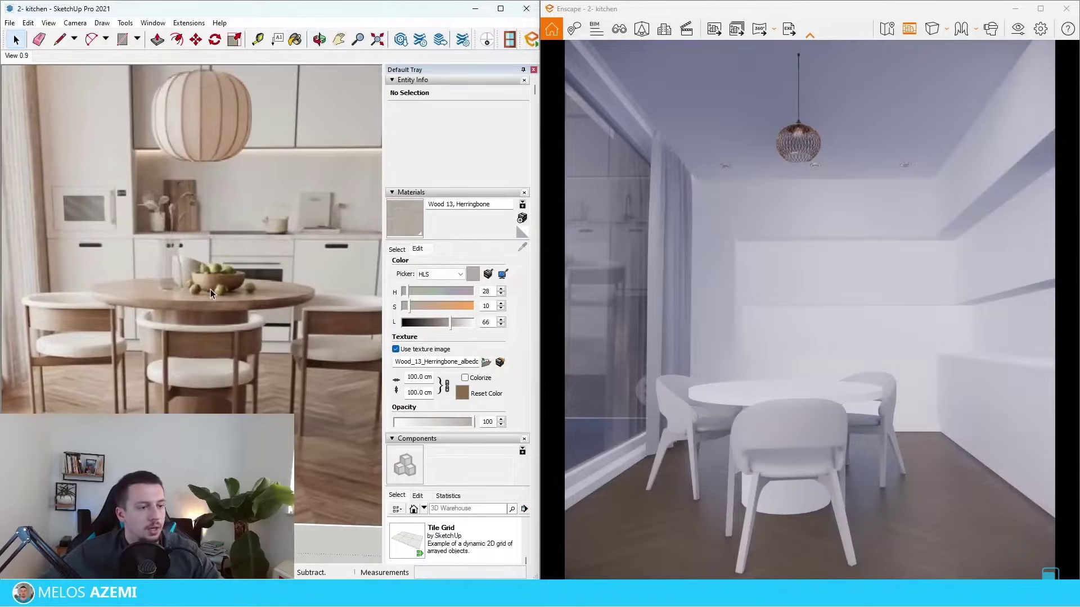
Import Wood 16 from the wood category of the Enscape Material Library to match the table in the reference image
scroll(210, 290, down, 5)
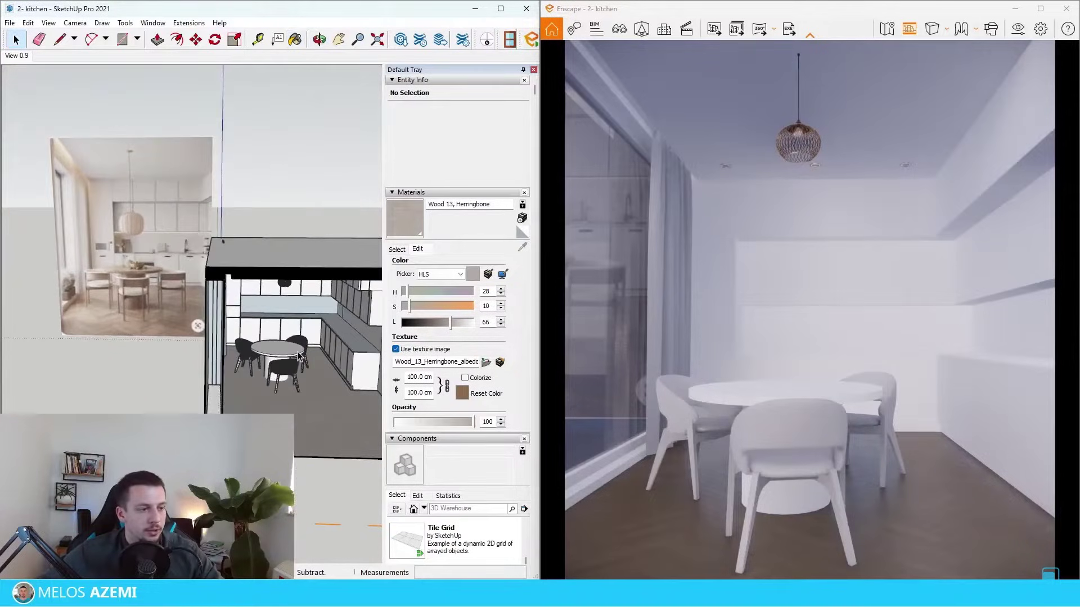
scroll(298, 360, up, 10)
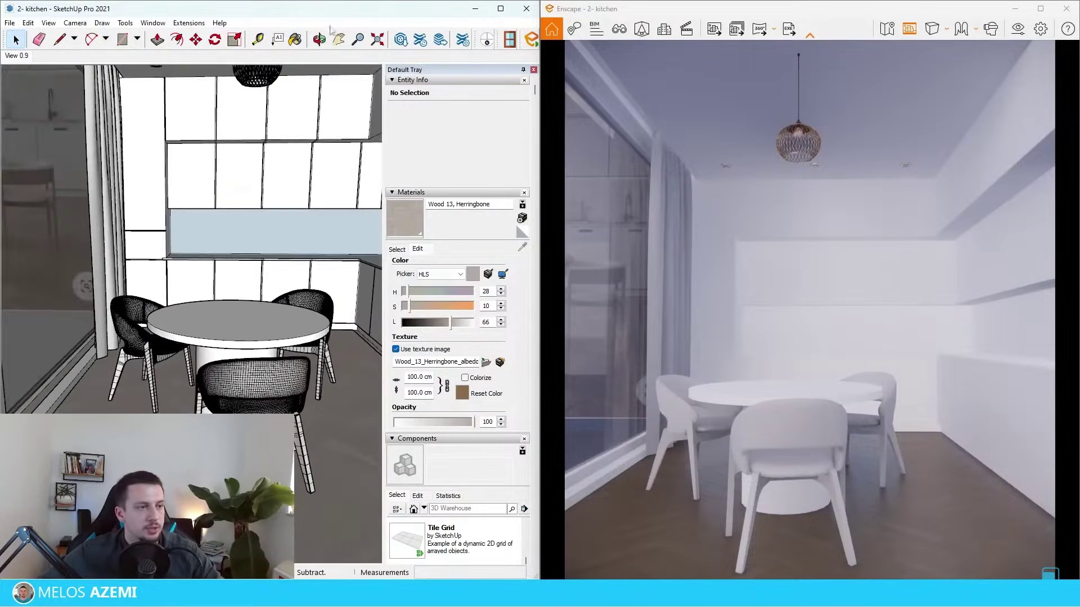
click(510, 40)
click(110, 387)
scroll(457, 214, down, 3)
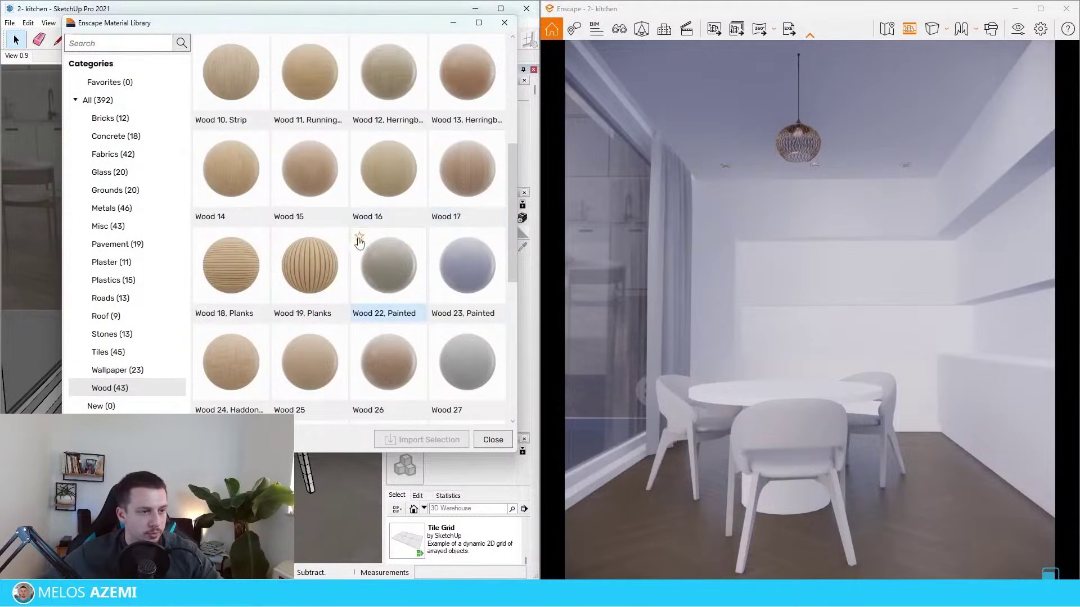
click(396, 168)
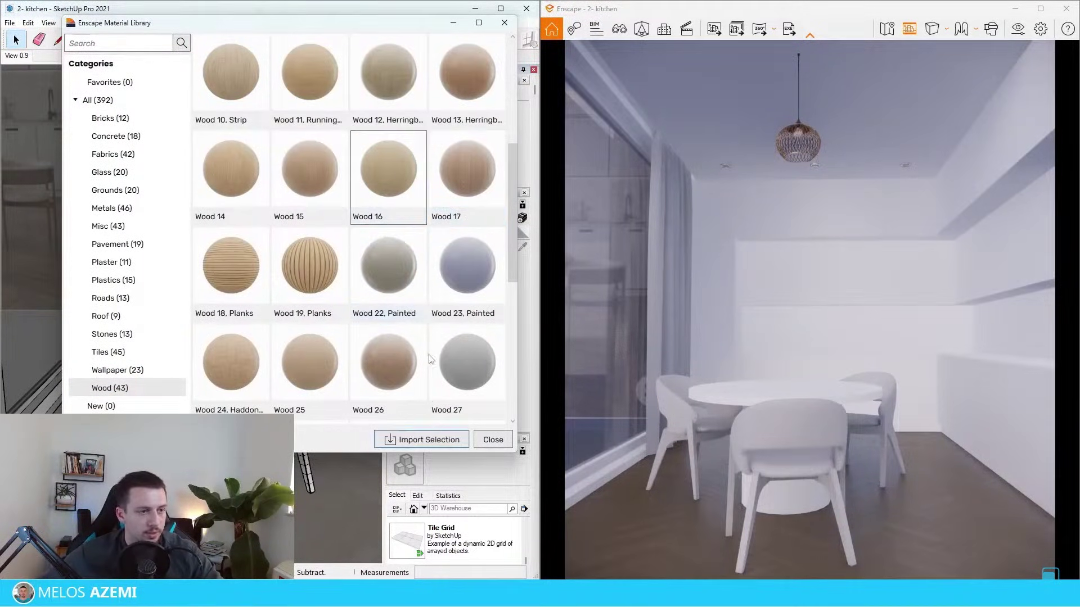
click(425, 443)
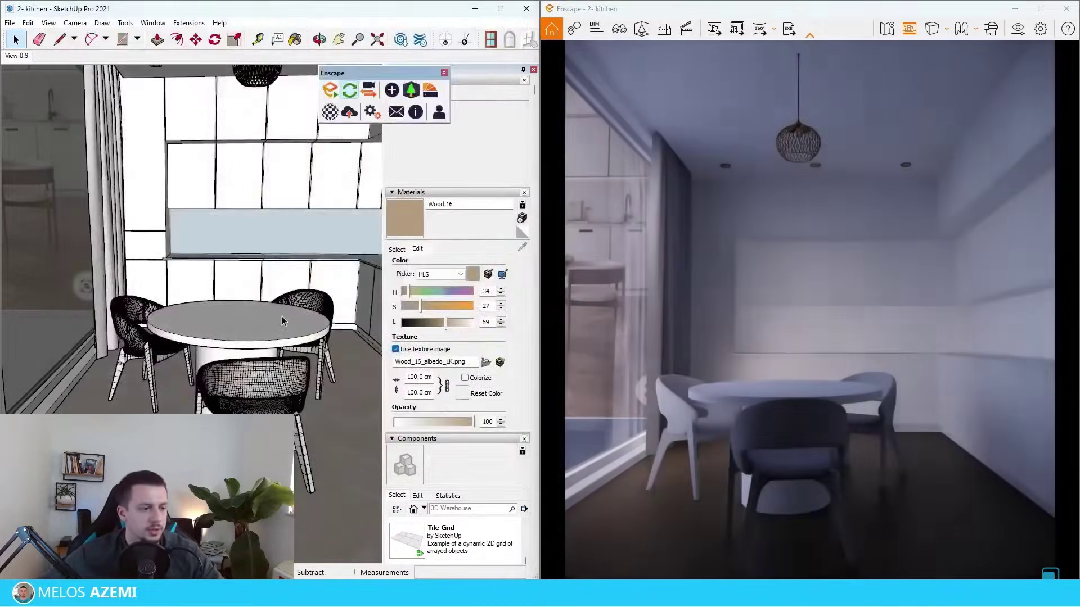
Open the dining table group and paint the table with Wood 16
double_click(282, 316)
triple_click(275, 324)
key(b)
click(282, 317)
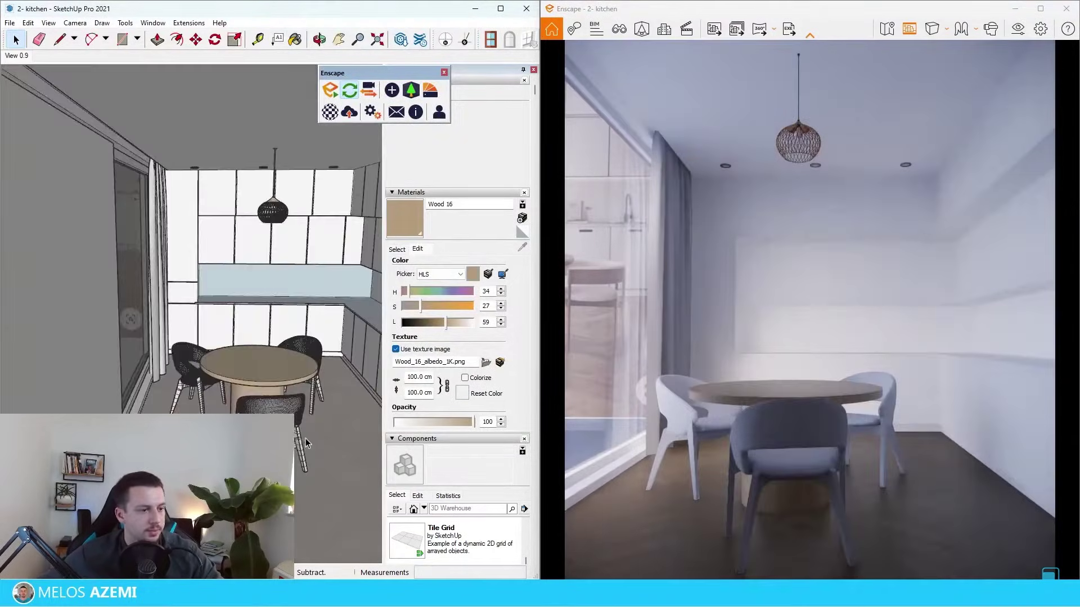
Open the dining chair component and paint its legs with Wood 16 to match the reference chairs
scroll(304, 442, down, 4)
scroll(311, 388, up, 3)
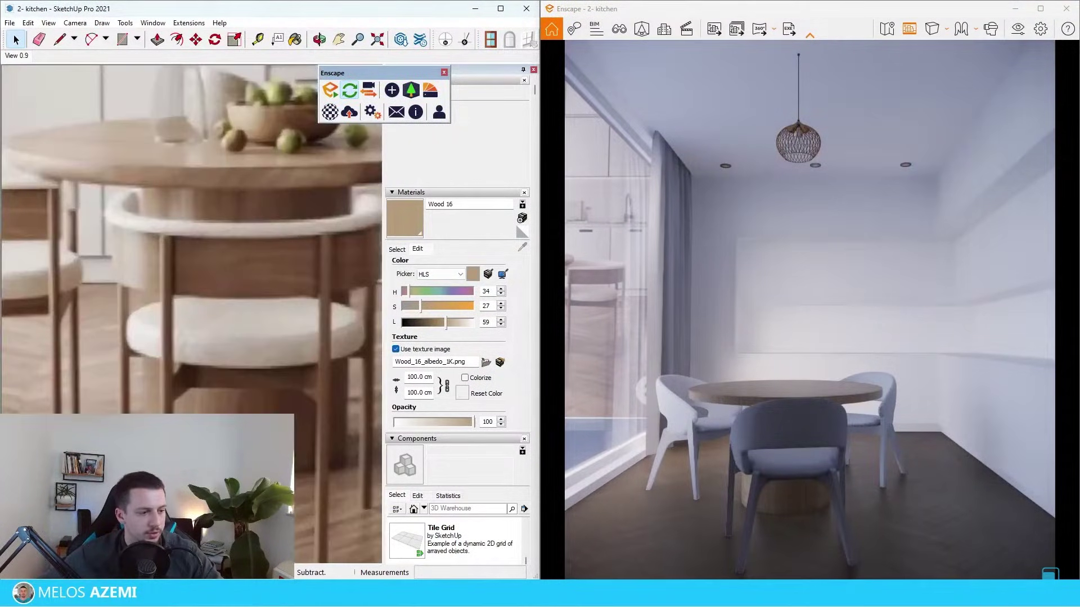
scroll(258, 254, down, 5)
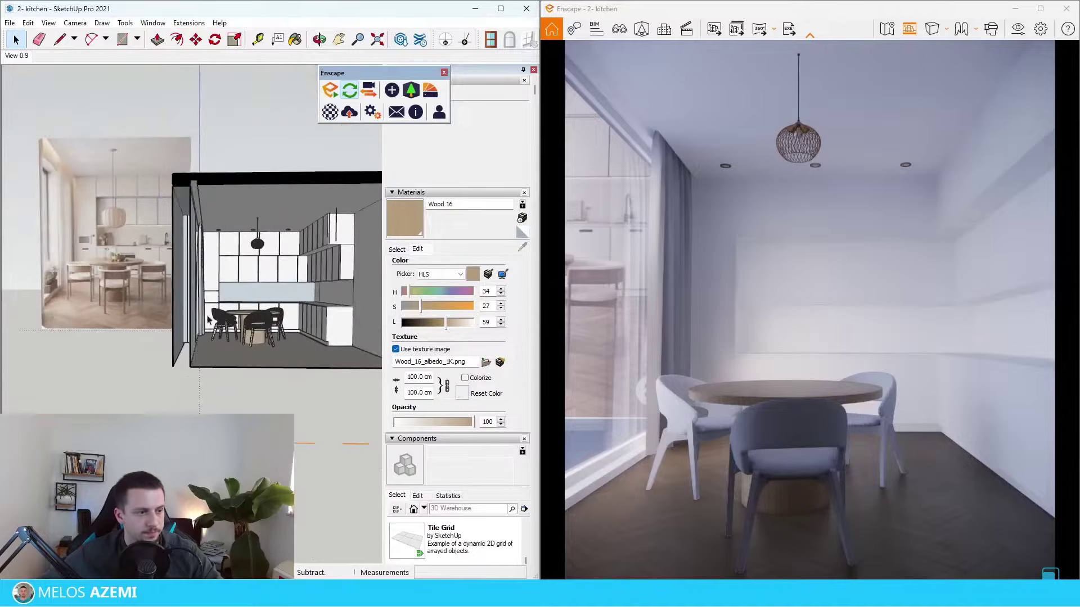
scroll(264, 360, up, 6)
middle_drag(236, 386, 241, 396)
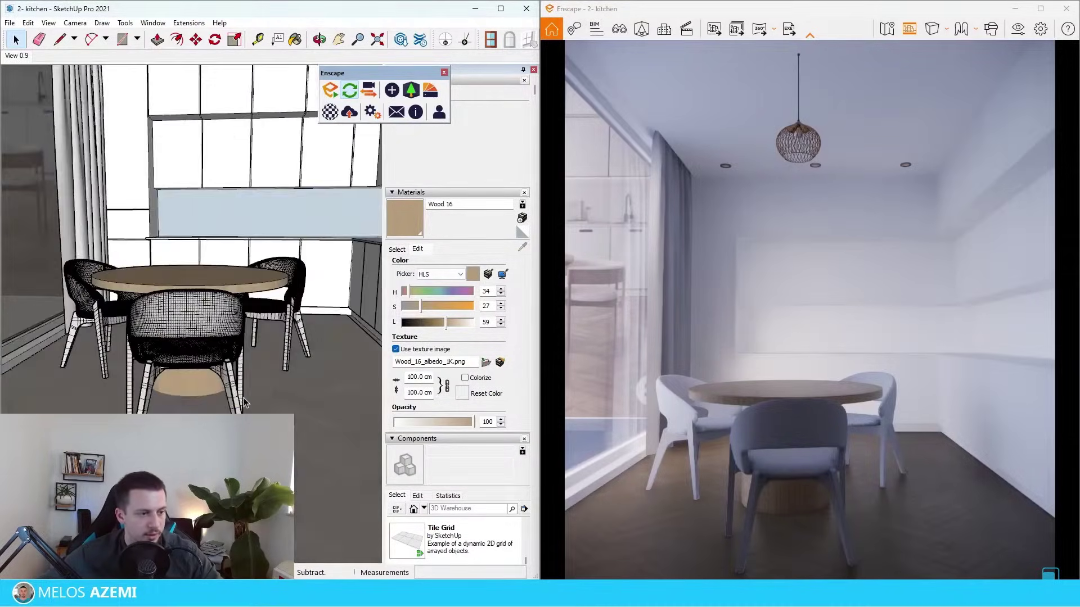
double_click(235, 389)
triple_click(235, 389)
key(b)
click(234, 386)
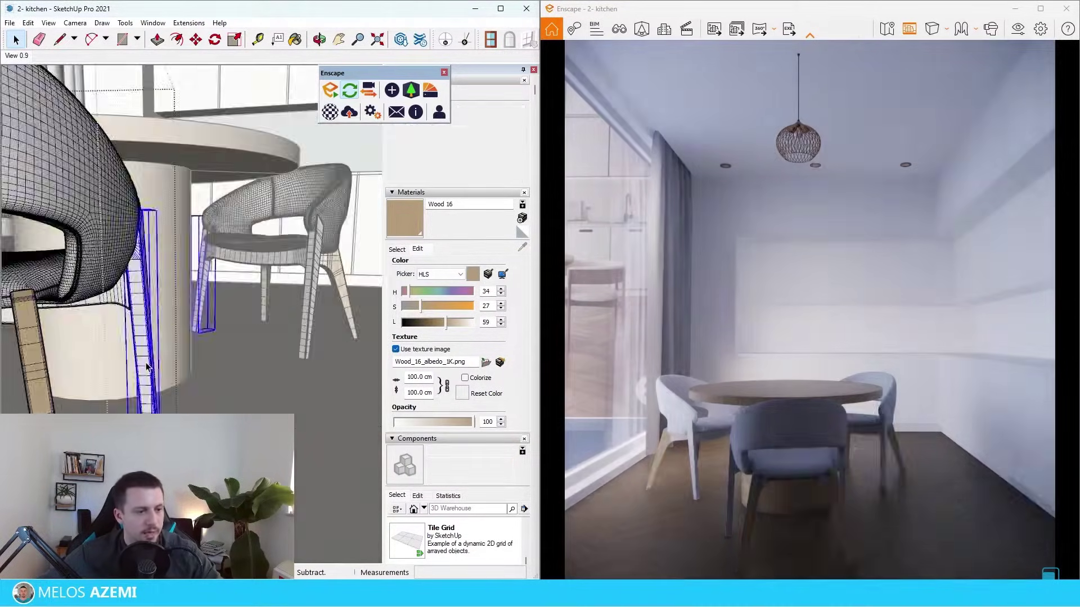
double_click(145, 363)
triple_click(146, 363)
key(b)
click(145, 364)
key(space)
Paint the side rail beneath the chair seat with Wood 16
scroll(141, 349, up, 4)
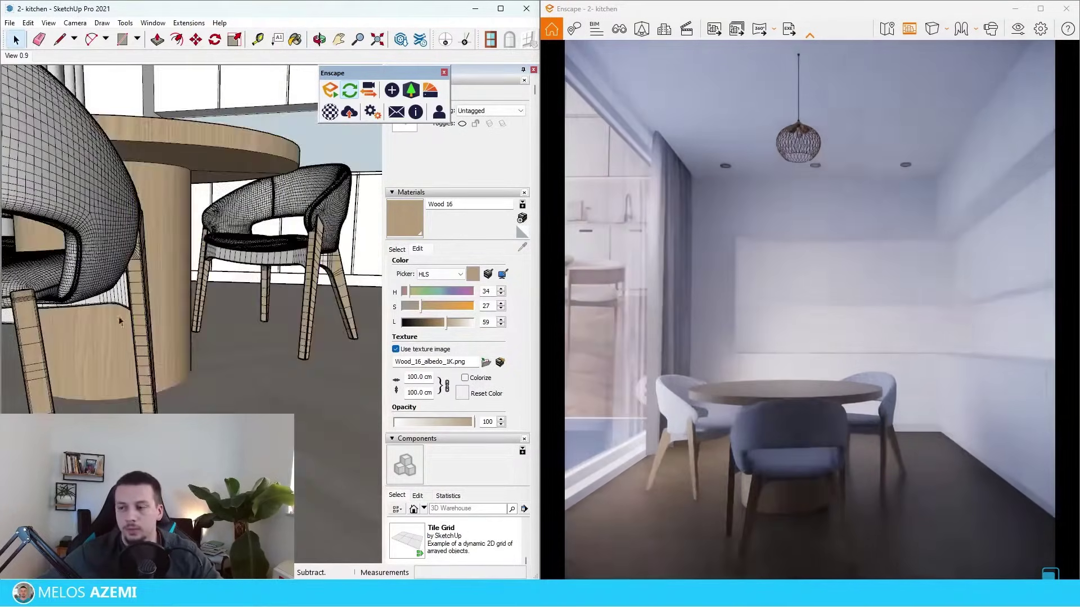
click(125, 311)
double_click(125, 311)
key(b)
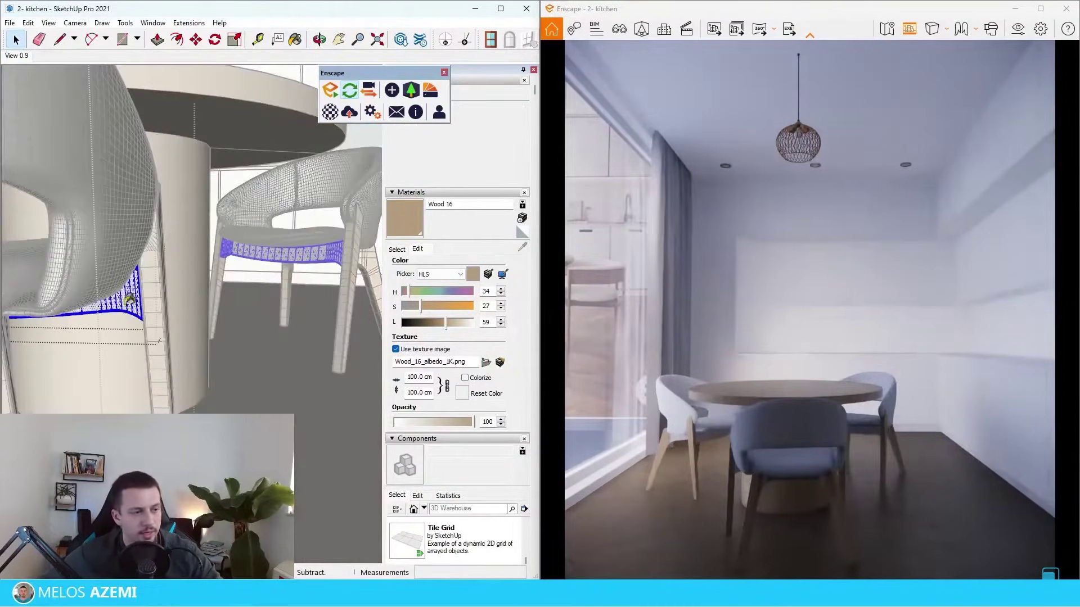
click(131, 294)
key(space)
Paint the next part of the wooden frame beneath the chair seat with Wood 16
click(185, 337)
scroll(168, 254, down, 3)
middle_drag(131, 270, 180, 243)
scroll(157, 251, up, 2)
scroll(186, 247, up, 4)
click(207, 255)
double_click(207, 256)
key(b)
click(204, 259)
key(space)
Paint the remaining corner pieces between the chair's rear legs and seat frame with Wood 16
click(225, 315)
triple_click(238, 273)
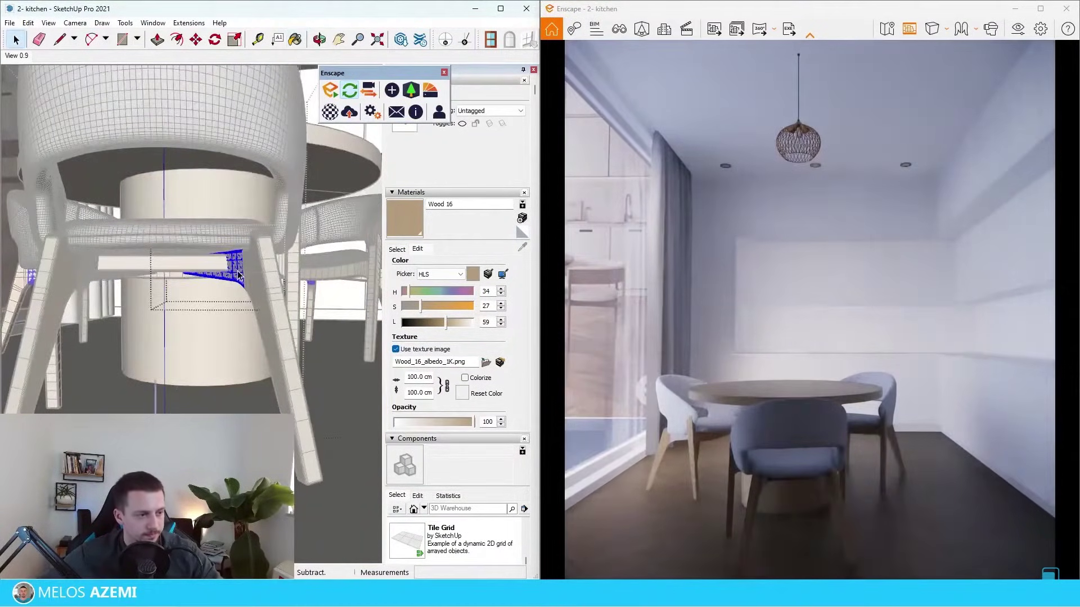
click(245, 258)
key(space)
click(101, 304)
scroll(85, 274, up, 2)
click(101, 304)
double_click(85, 273)
triple_click(85, 274)
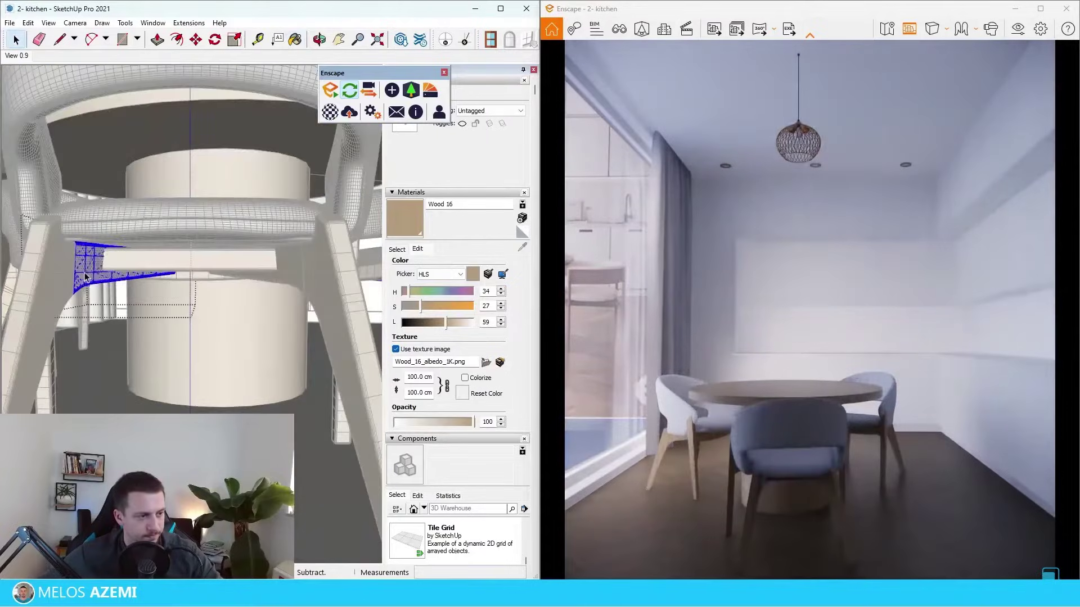
scroll(95, 260, down, 10)
key(space)
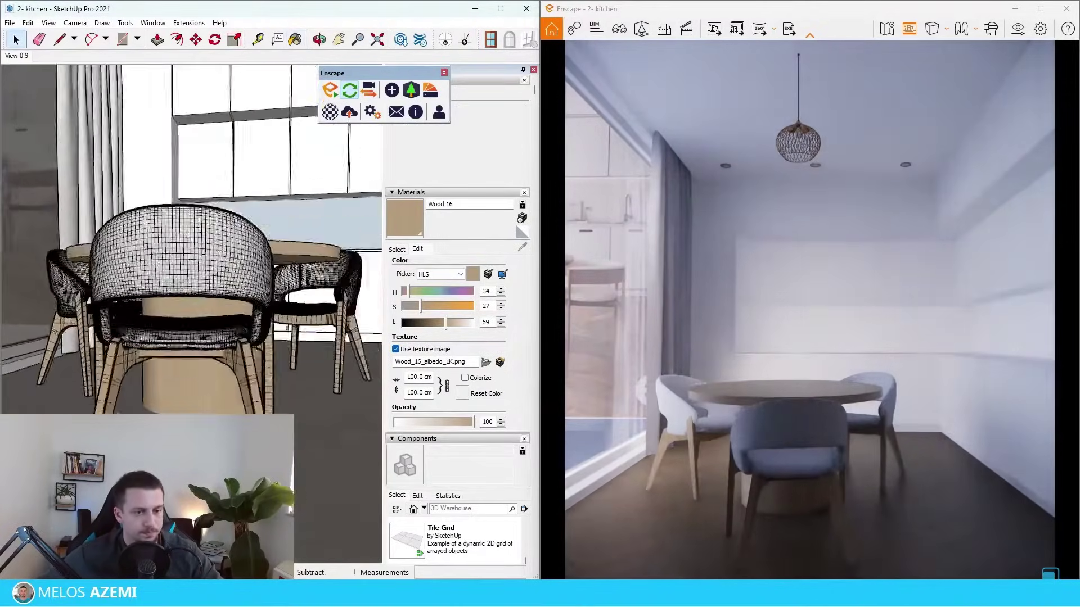
Sample the Wood 13, Herringbone material from the floor and set its saturation to 15
middle_drag(131, 413, 168, 448)
key(b)
alt+click(338, 366)
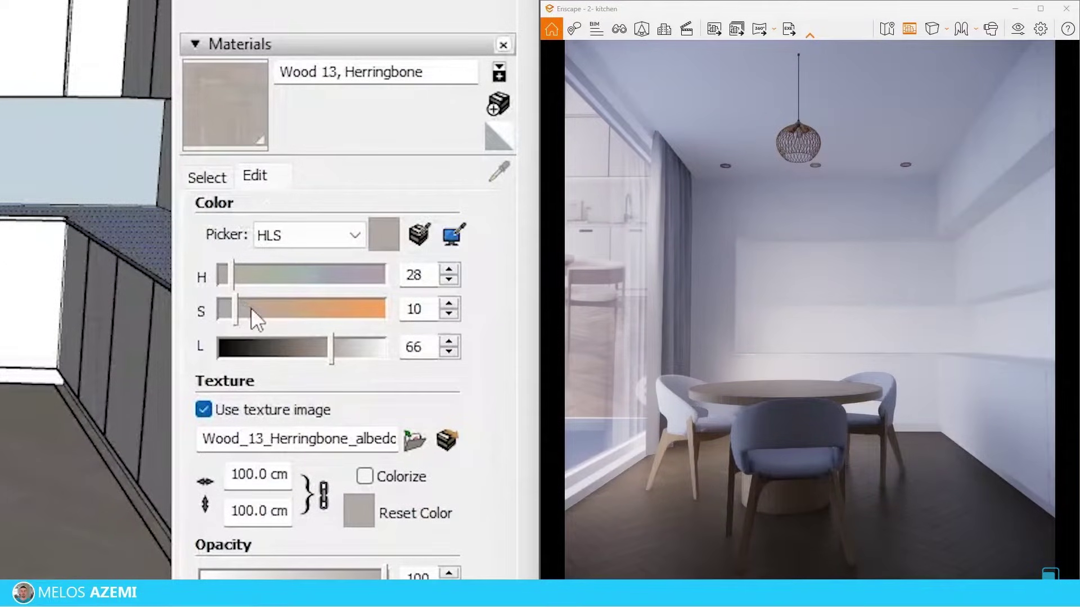
click(264, 314)
Bring the reference image into close view to examine the materials of its floor, furniture and cabinets
middle_drag(155, 307, 174, 331)
scroll(184, 287, down, 3)
middle_drag(184, 286, 271, 300)
scroll(271, 299, down, 5)
scroll(140, 255, up, 4)
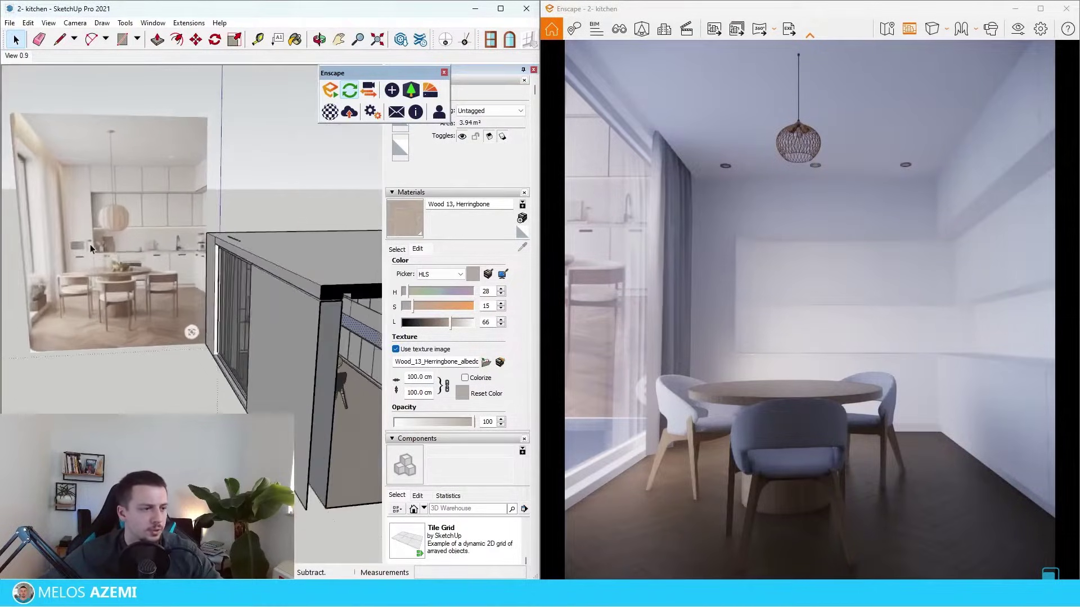
scroll(129, 189, up, 2)
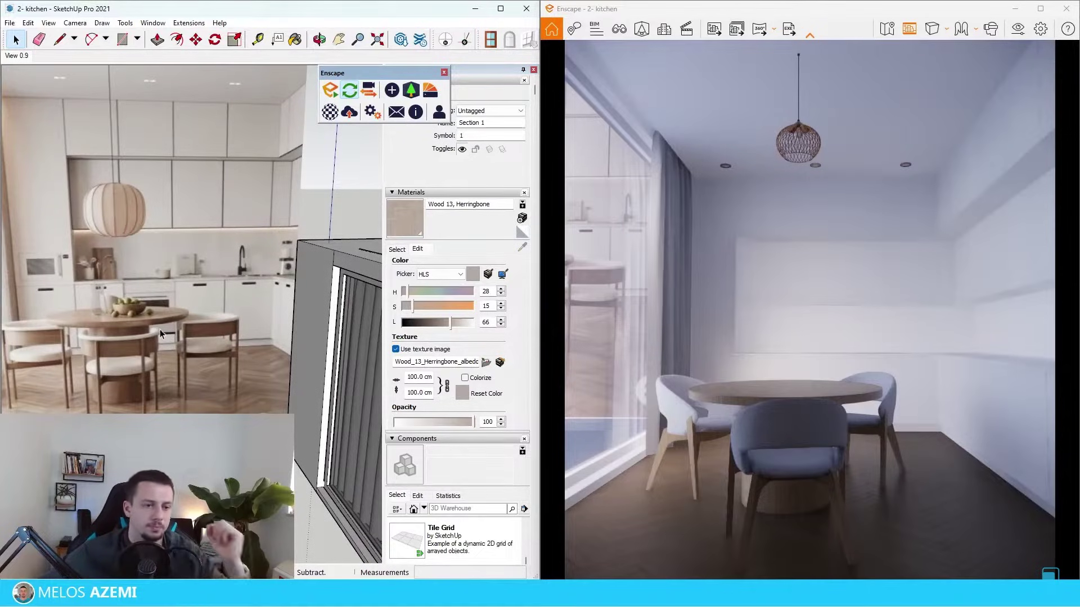
Import Plaster 06 from the Enscape plaster materials and set its lightness to 91
scroll(161, 317, down, 3)
middle_drag(95, 278, 240, 168)
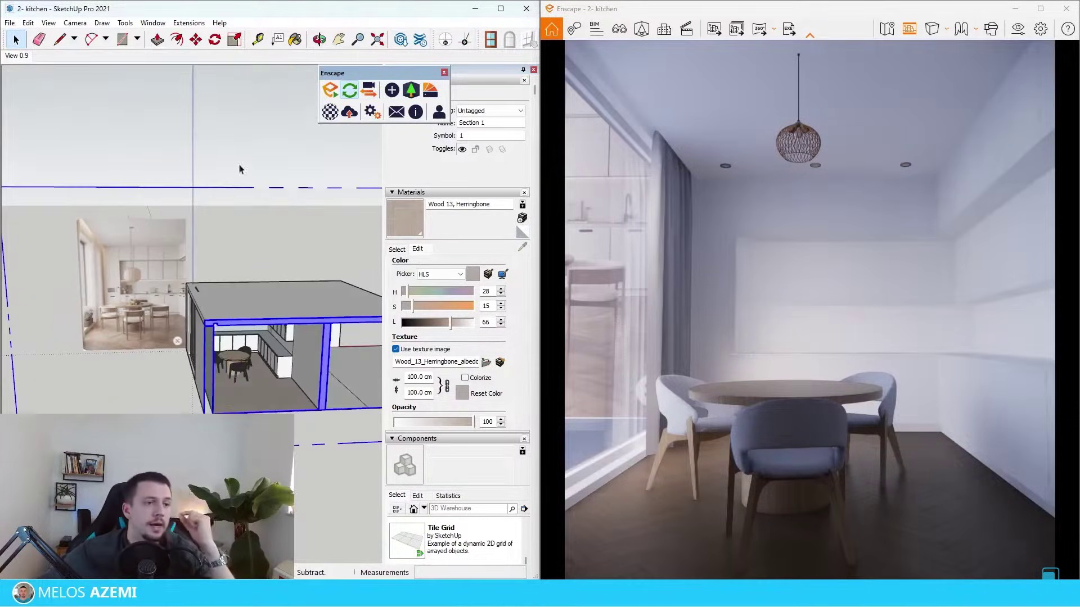
click(430, 91)
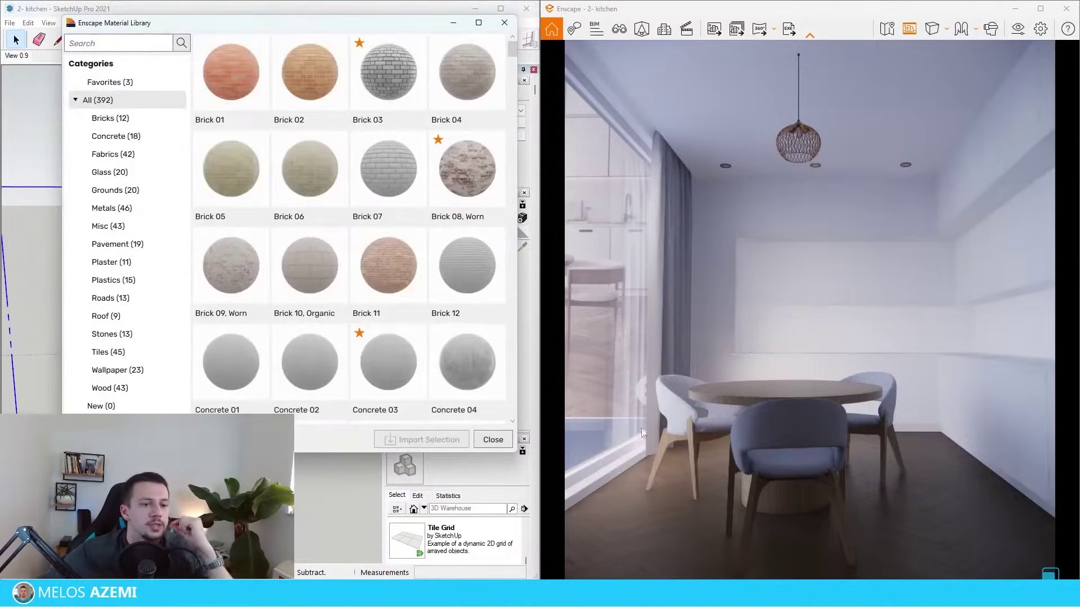
click(153, 260)
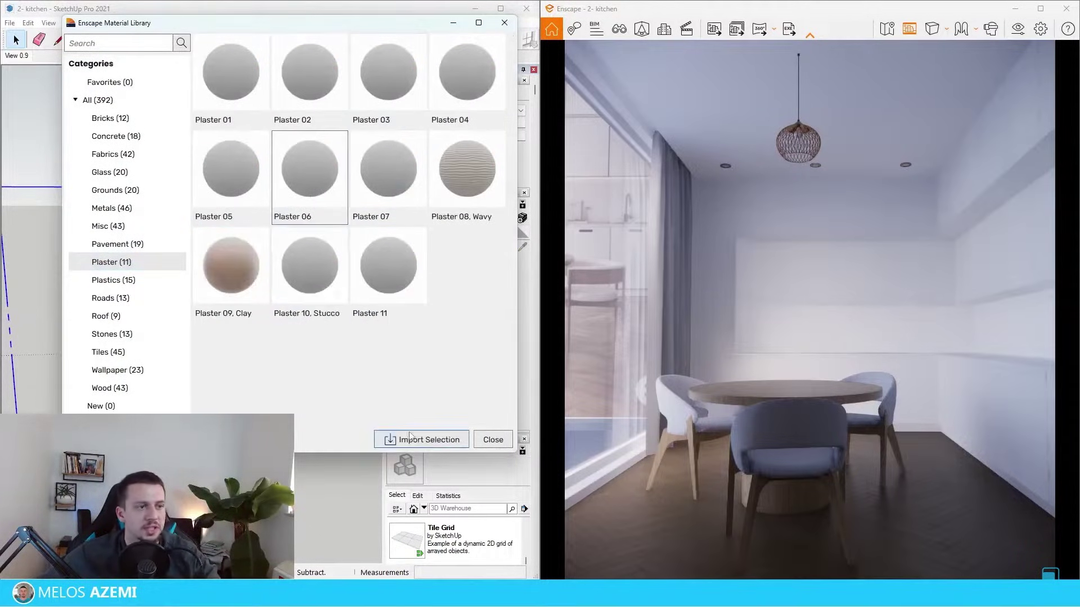
click(421, 439)
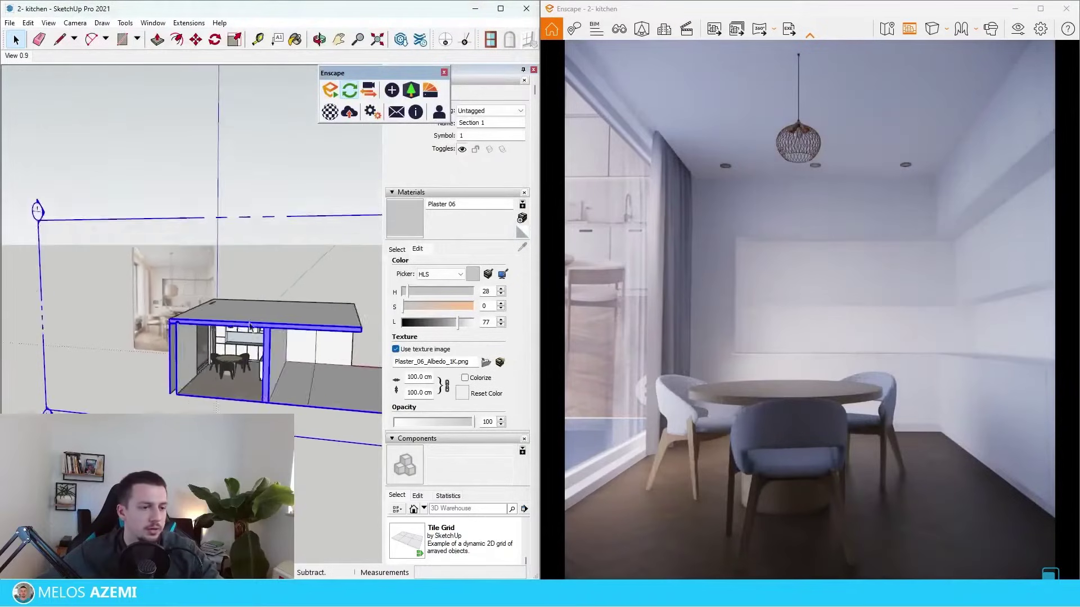
scroll(250, 325, up, 2)
click(471, 323)
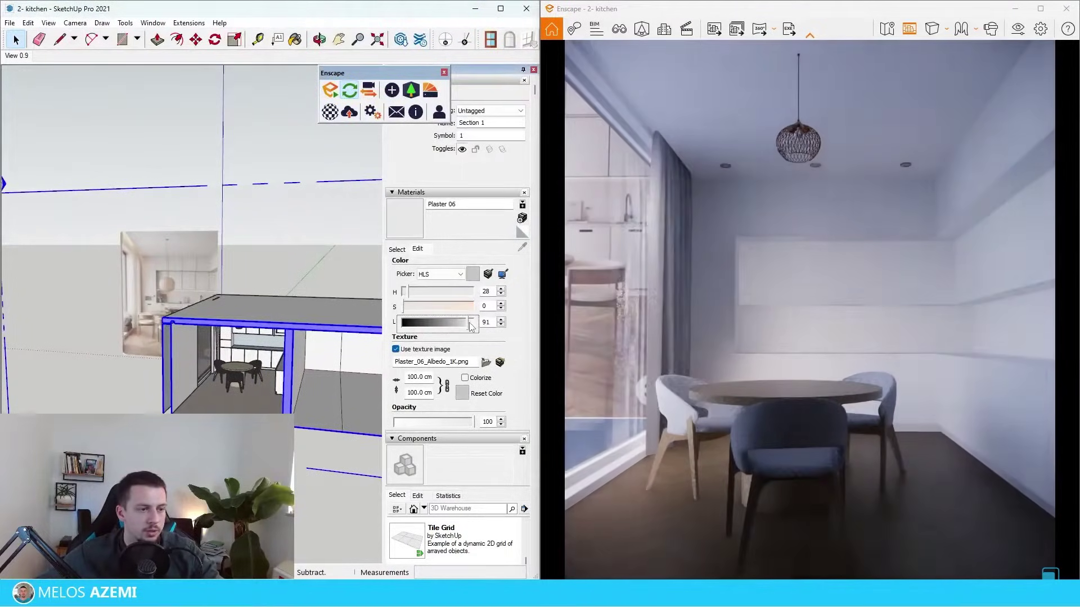
Open the room group for editing and paint the window-side wall face with Plaster 06
scroll(179, 354, up, 2)
double_click(178, 349)
scroll(179, 351, up, 2)
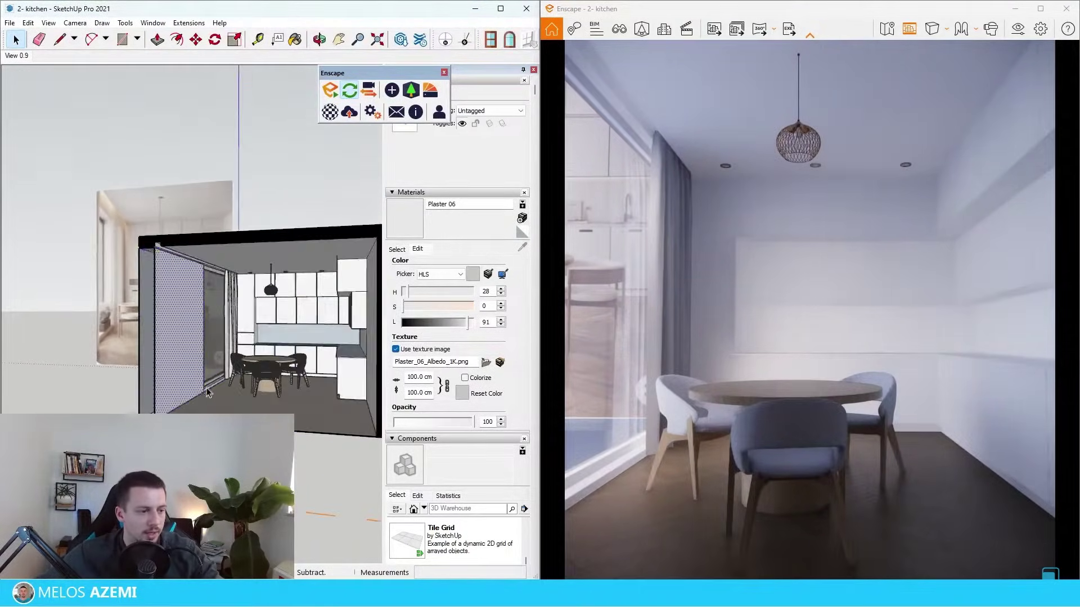
click(179, 360)
key(b)
click(179, 385)
Paint the narrow wall strip beneath the window glazing with Plaster 06
scroll(191, 385, up, 2)
scroll(208, 381, up, 3)
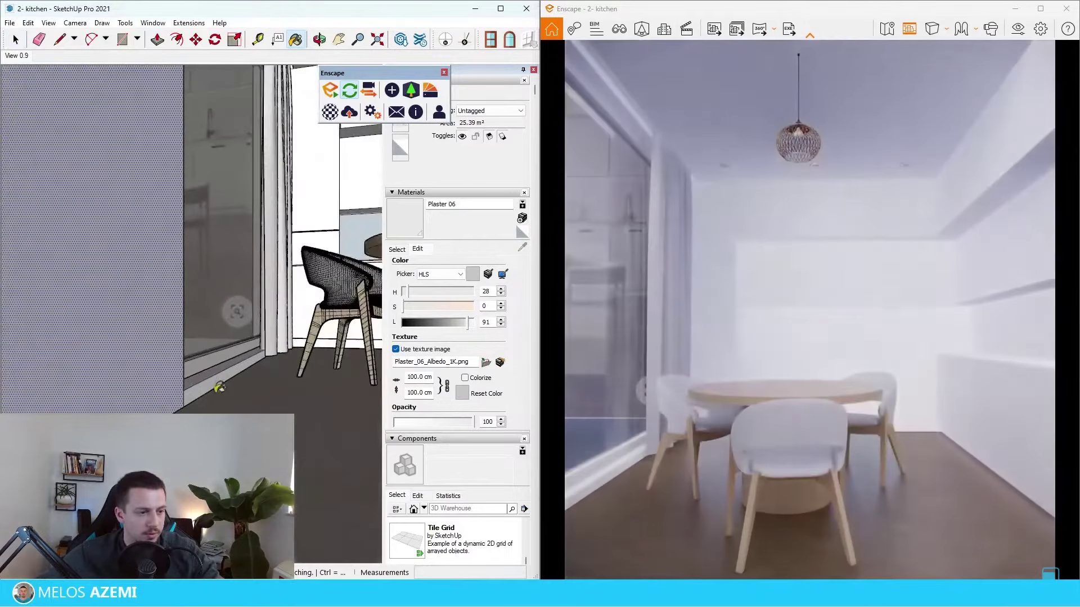
click(209, 384)
scroll(210, 381, up, 1)
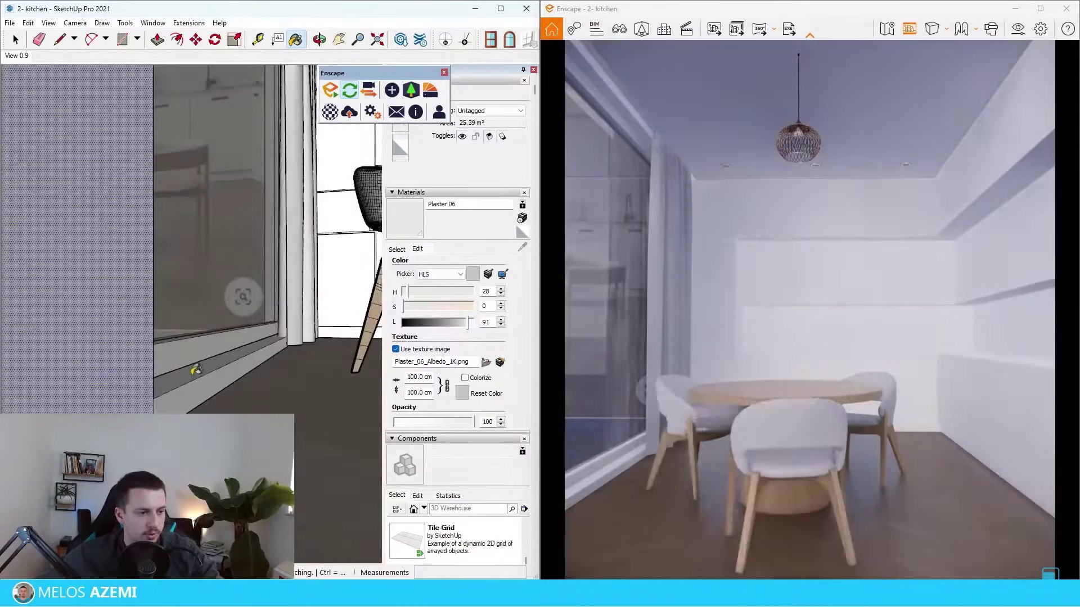
Select the ceiling face above the dining table and paint it with Plaster 06
scroll(194, 372, down, 2)
middle_drag(197, 374, 252, 119)
key(space)
click(252, 122)
scroll(252, 123, up, 3)
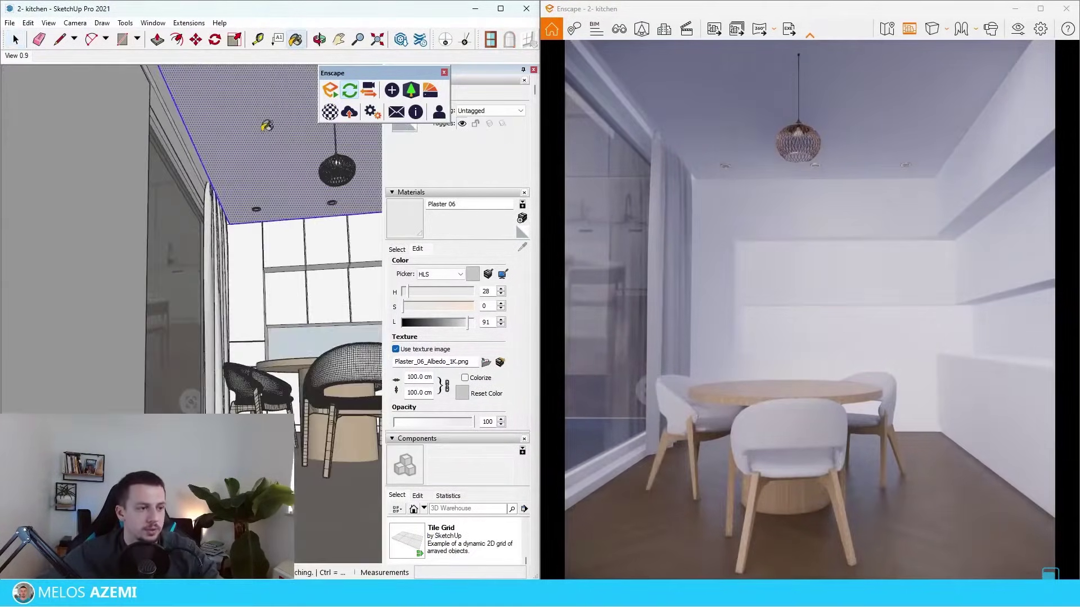
key(b)
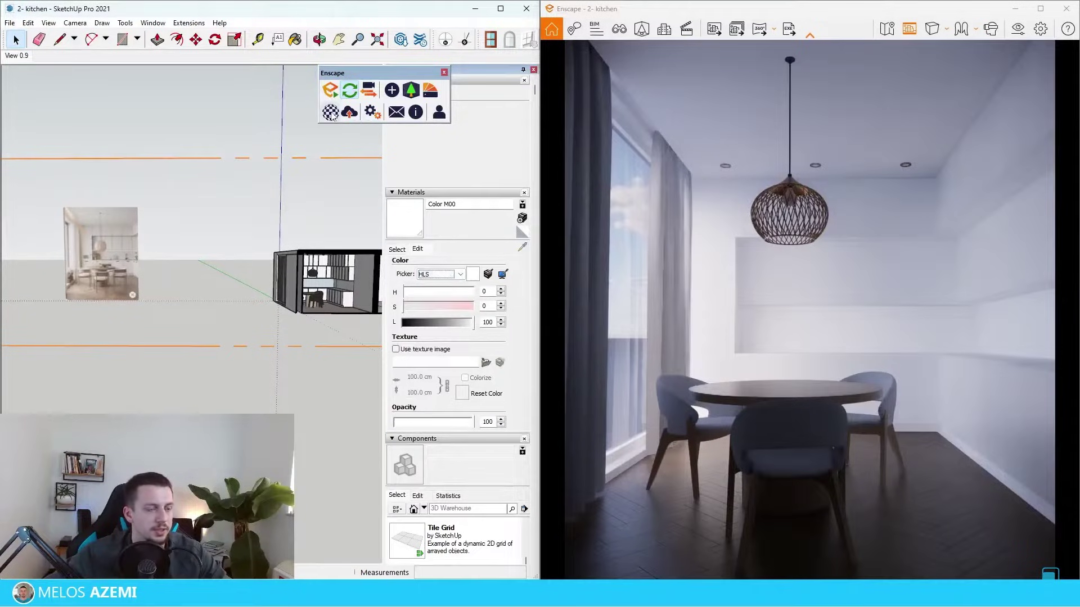
Change the albedo color of the Color M00 material to a light warm beige in the Enscape Material Editor
click(331, 114)
click(234, 203)
click(227, 220)
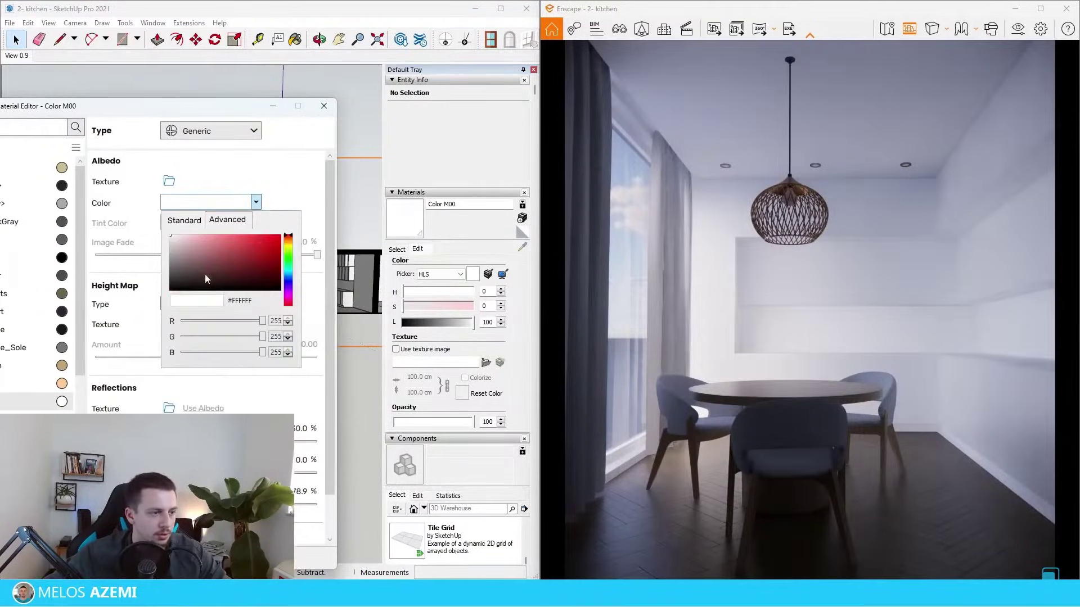
click(290, 246)
click(176, 245)
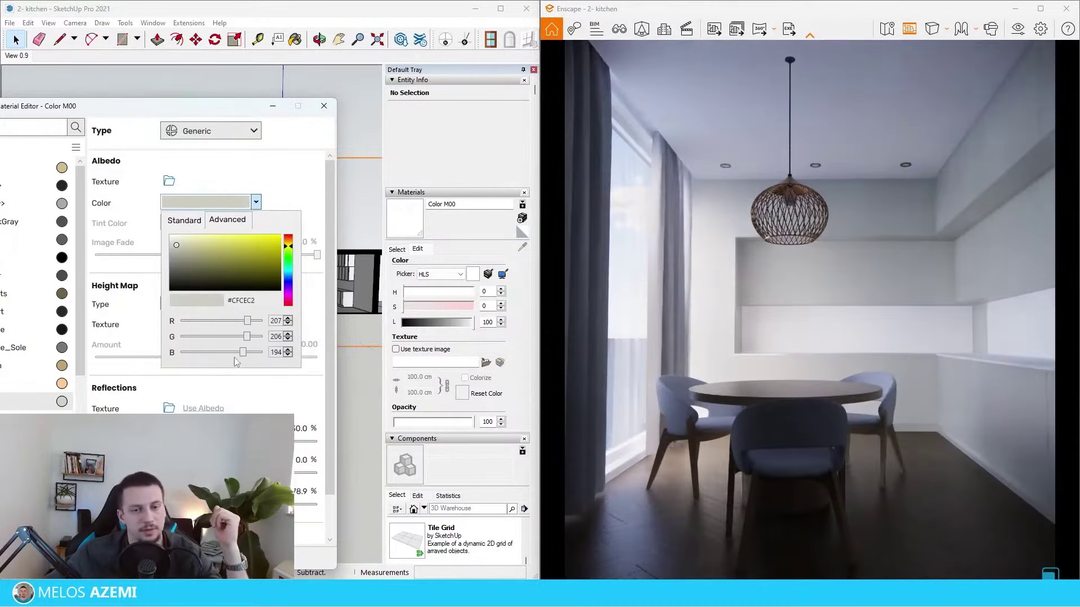
click(304, 245)
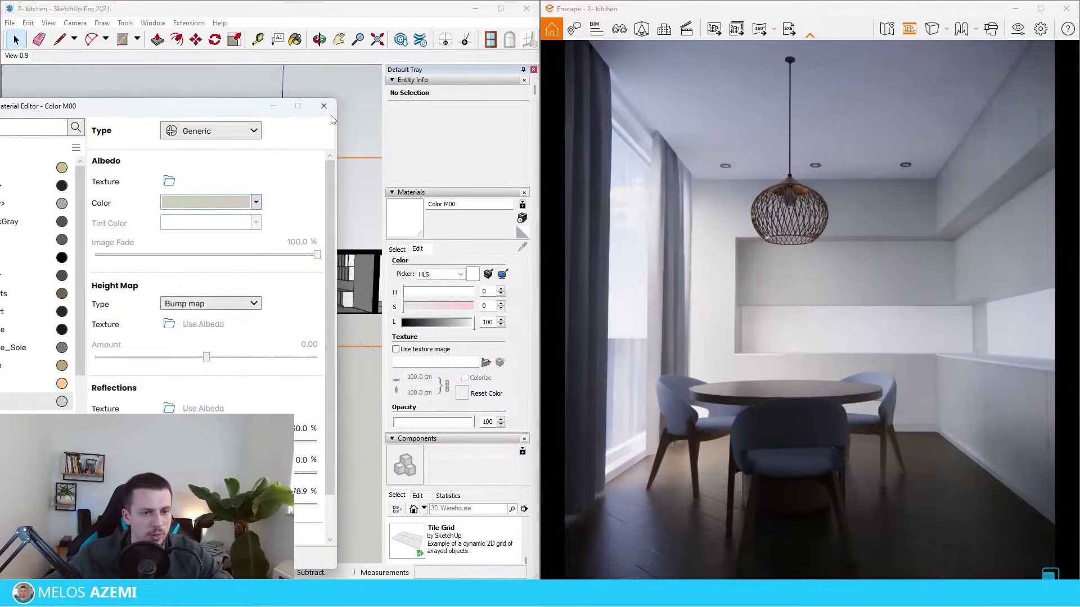
click(330, 109)
scroll(311, 275, up, 4)
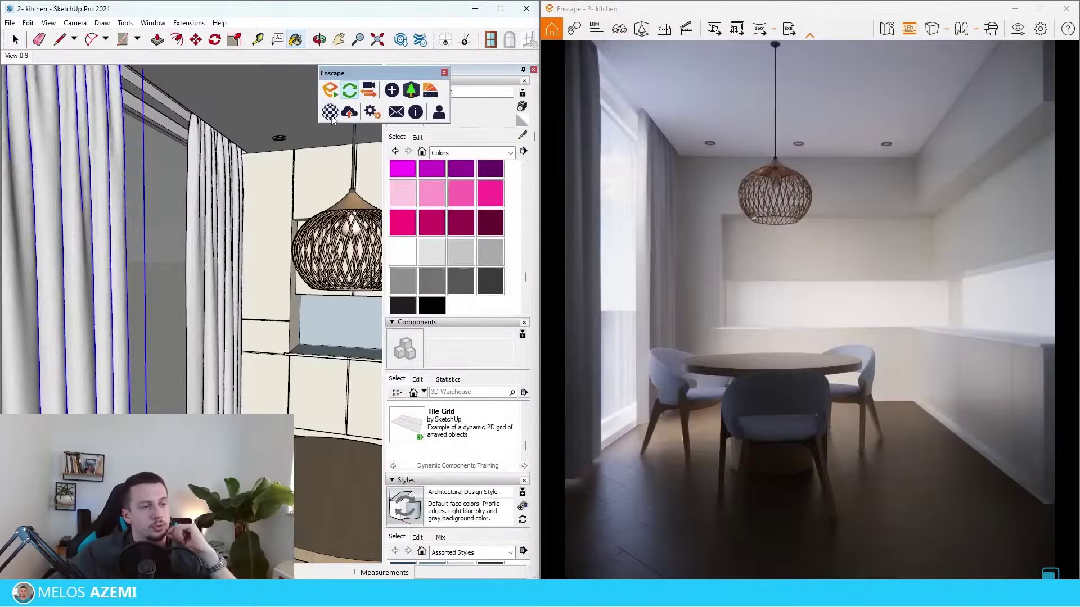
click(332, 112)
drag(488, 66, 331, 130)
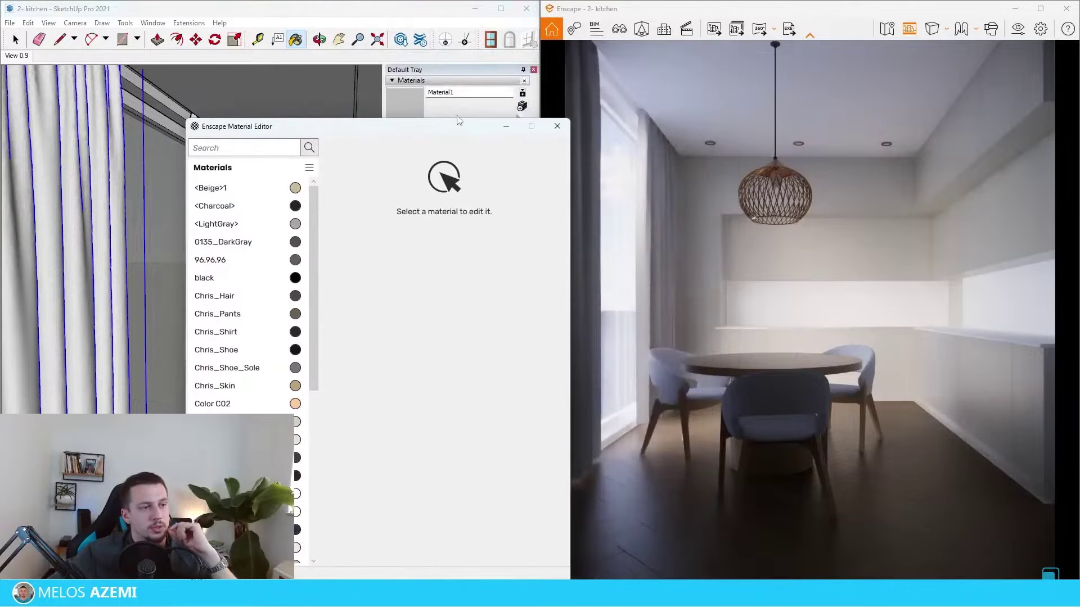
click(505, 129)
Edit the curtains' Material1 and set its opacity to 79
click(417, 137)
drag(411, 73, 317, 85)
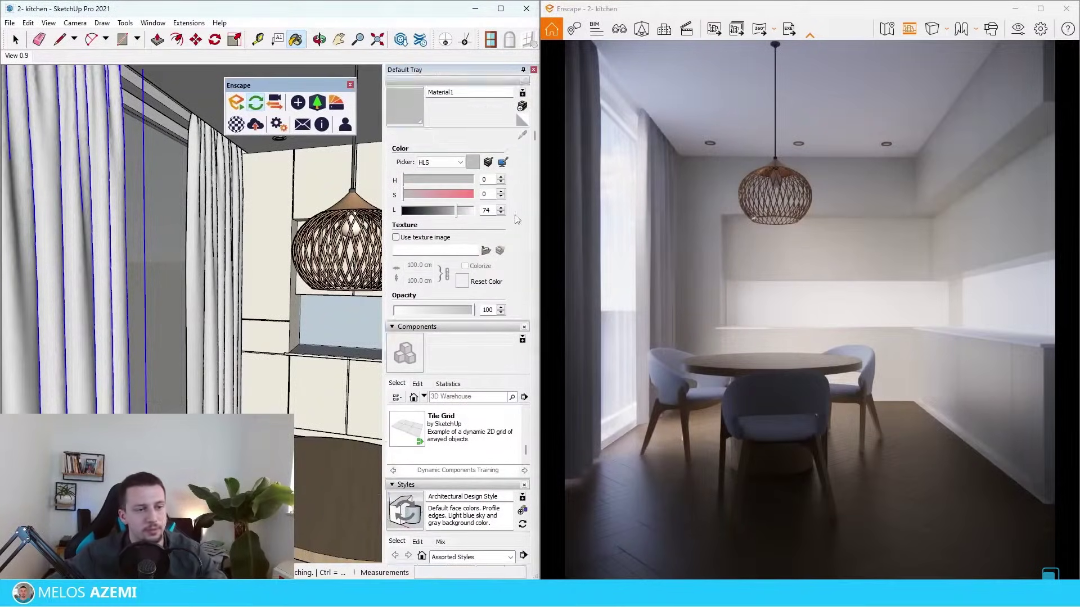
scroll(516, 219, up, 3)
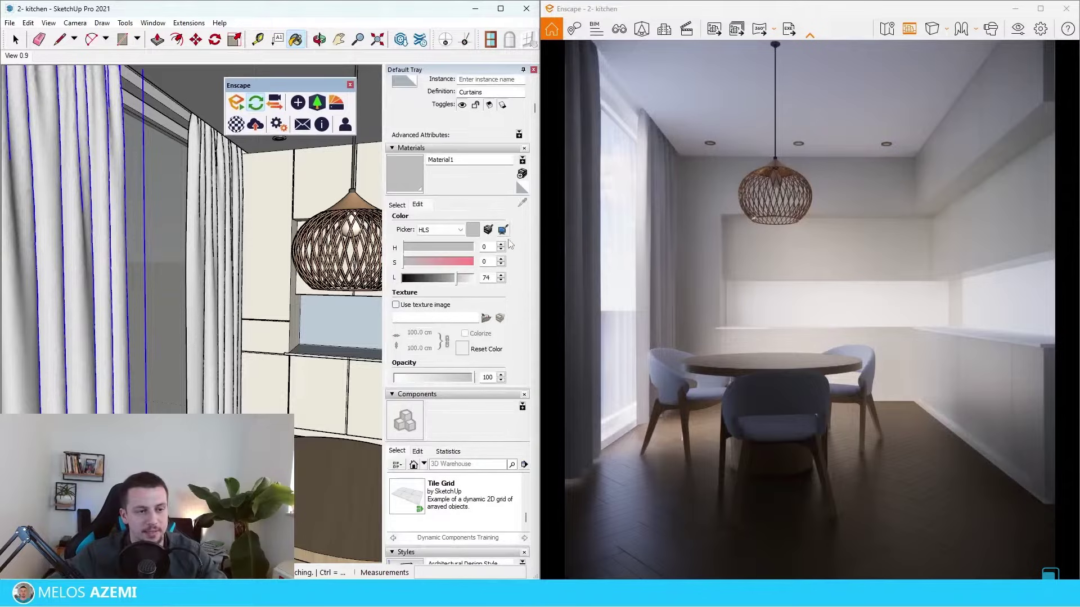
click(465, 379)
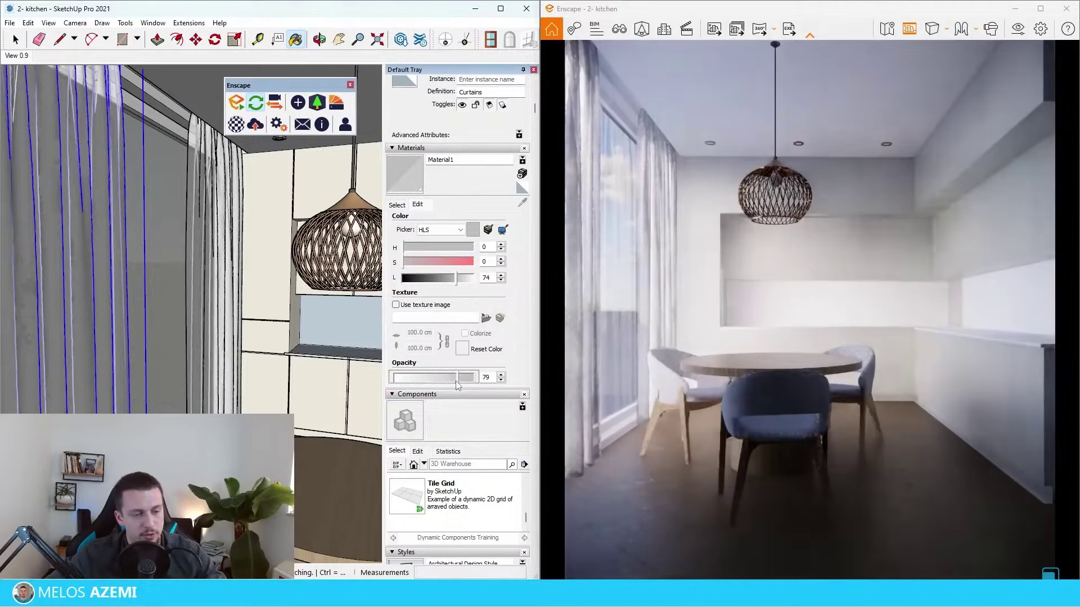
click(459, 379)
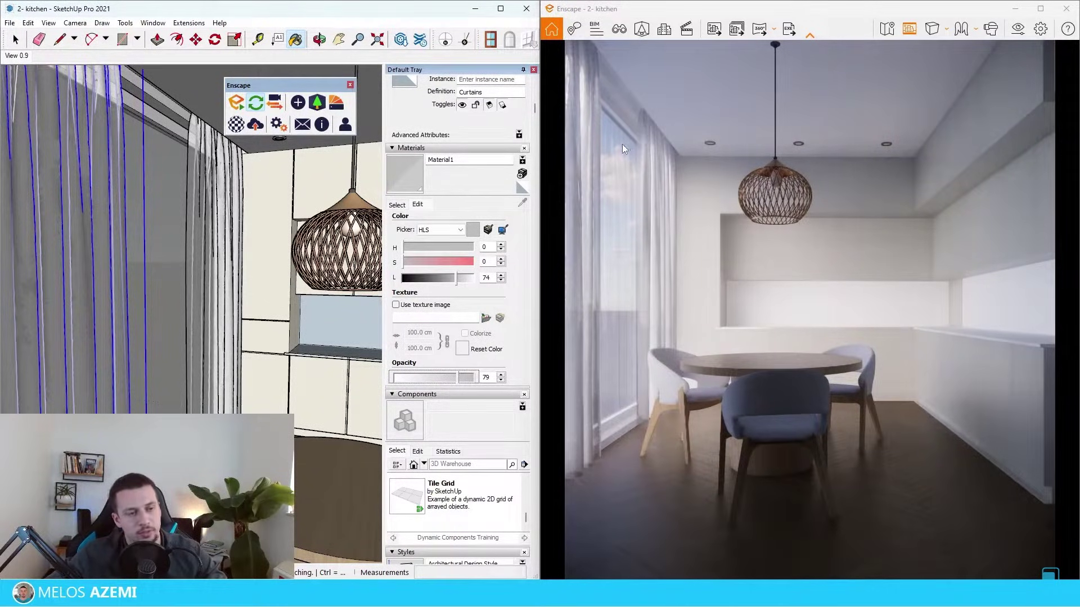
Sample the curtains' Material1 into the Enscape Material Editor and set its transparency type to Cutout
middle_drag(146, 392, 220, 371)
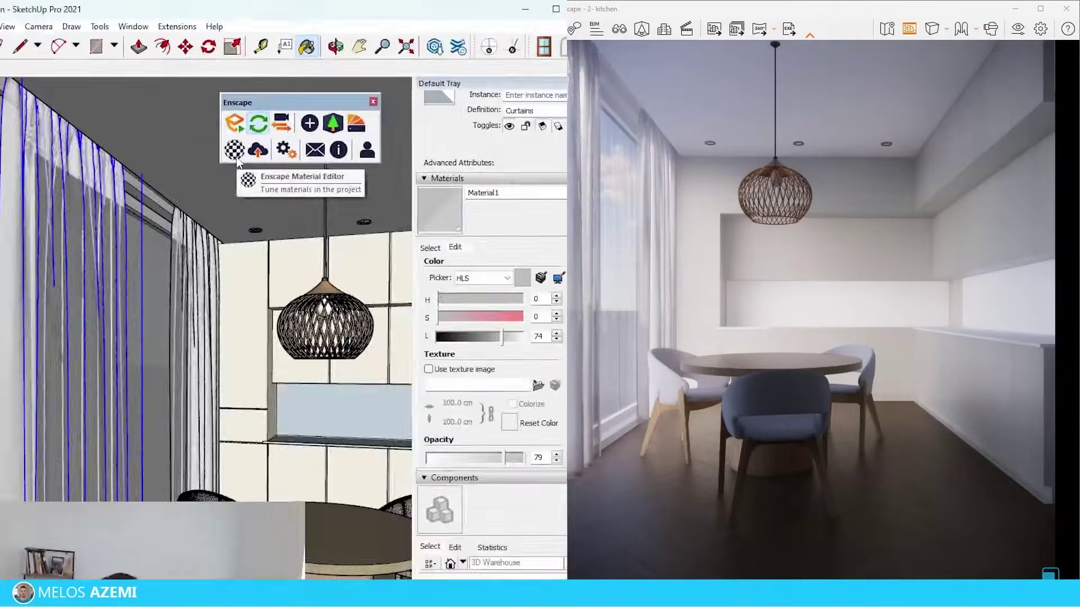
click(236, 158)
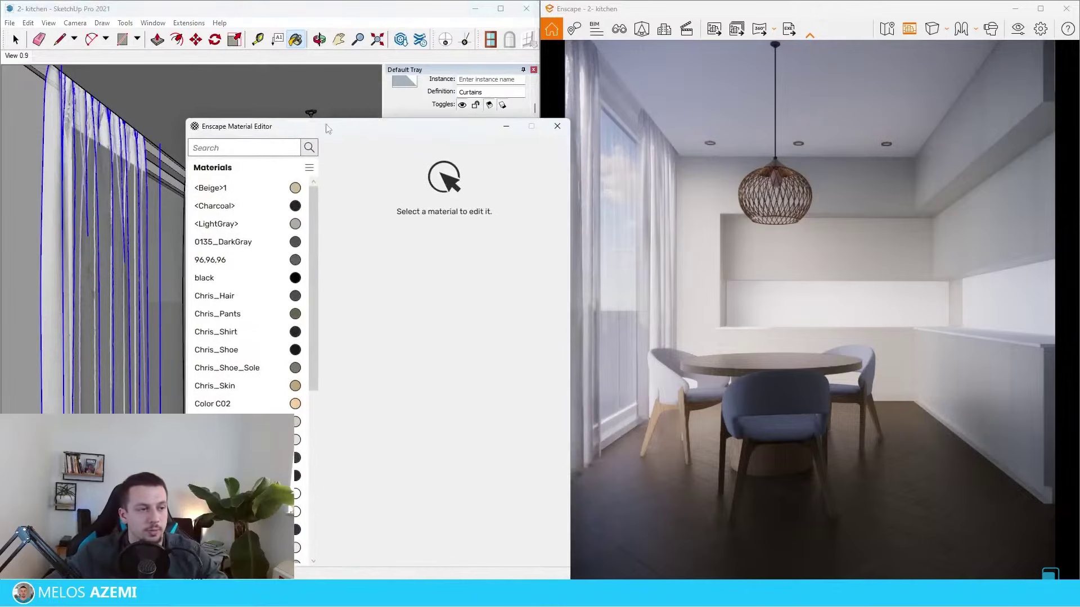
drag(327, 128, 328, 58)
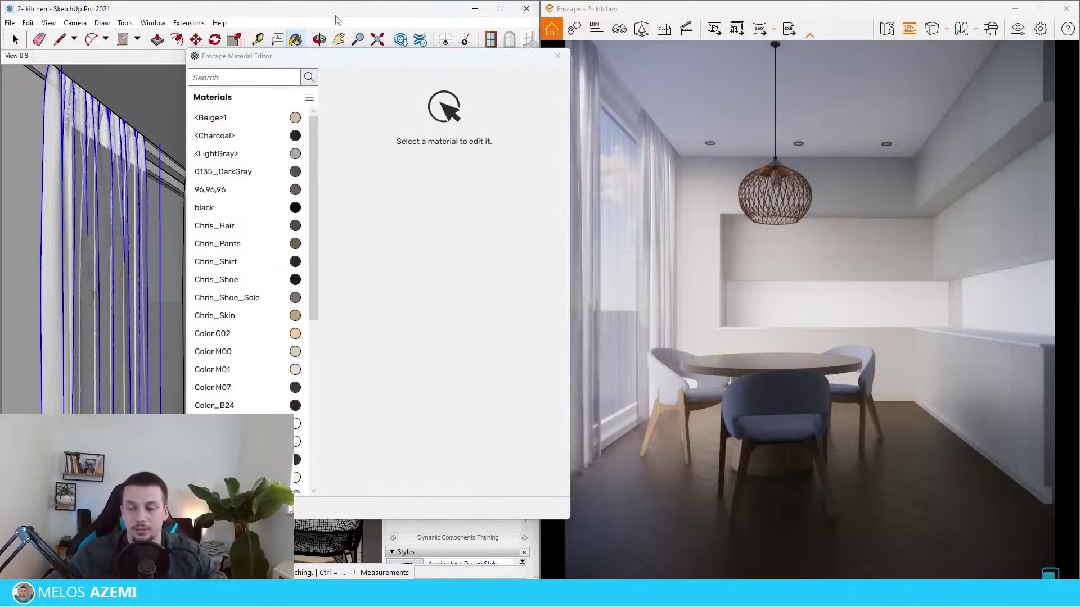
alt+click(78, 340)
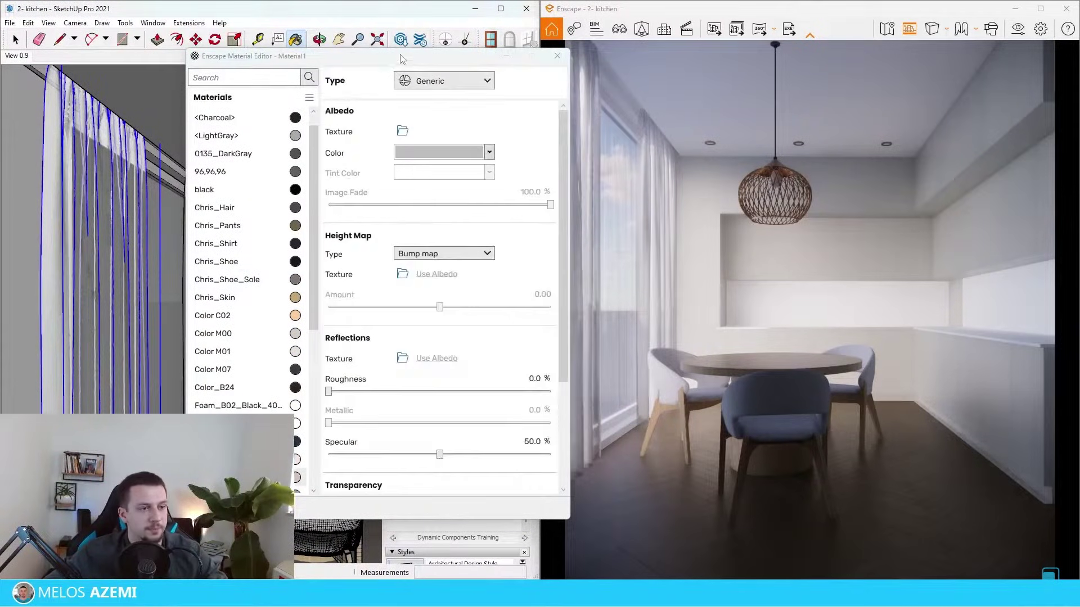
drag(400, 58, 365, 60)
scroll(475, 386, down, 3)
click(420, 346)
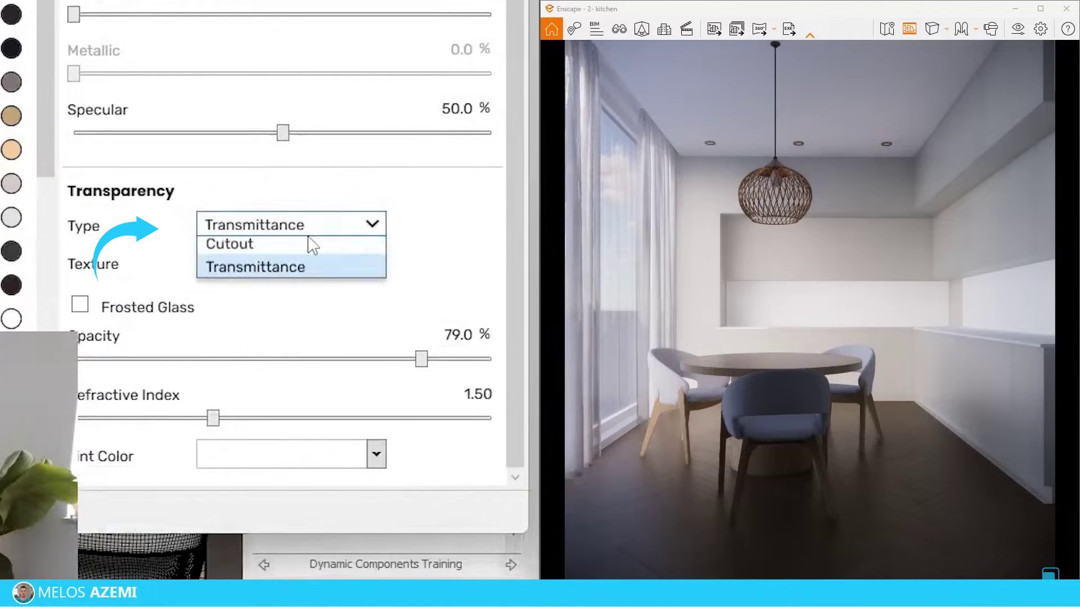
click(360, 245)
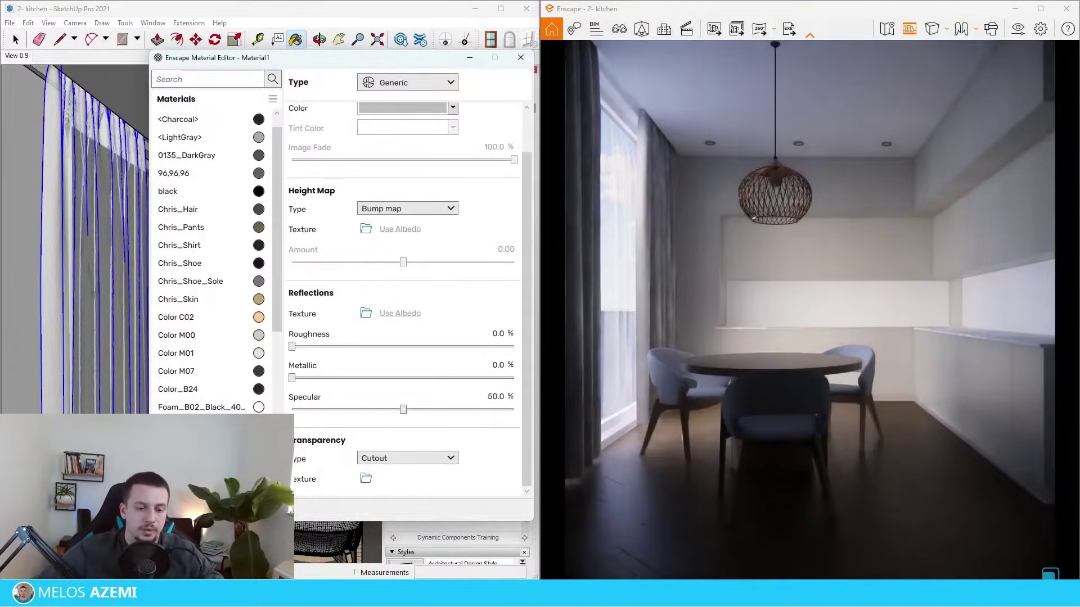
Switch to the browser, search Google Images for "curtain transparency map" and open the black pattern with white dots
mouse_move(690, 594)
click(805, 546)
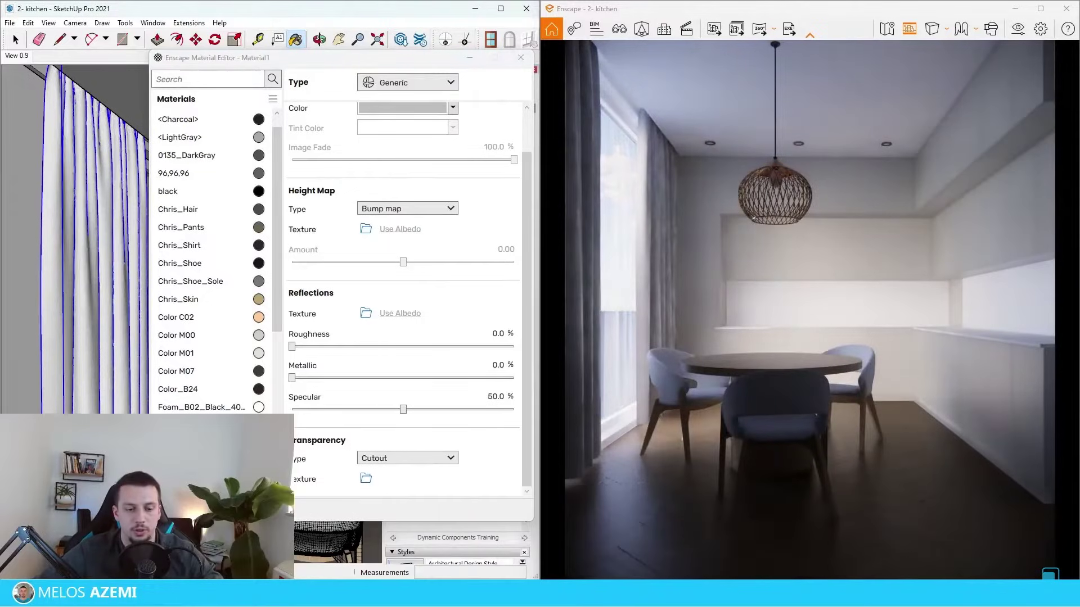
click(825, 547)
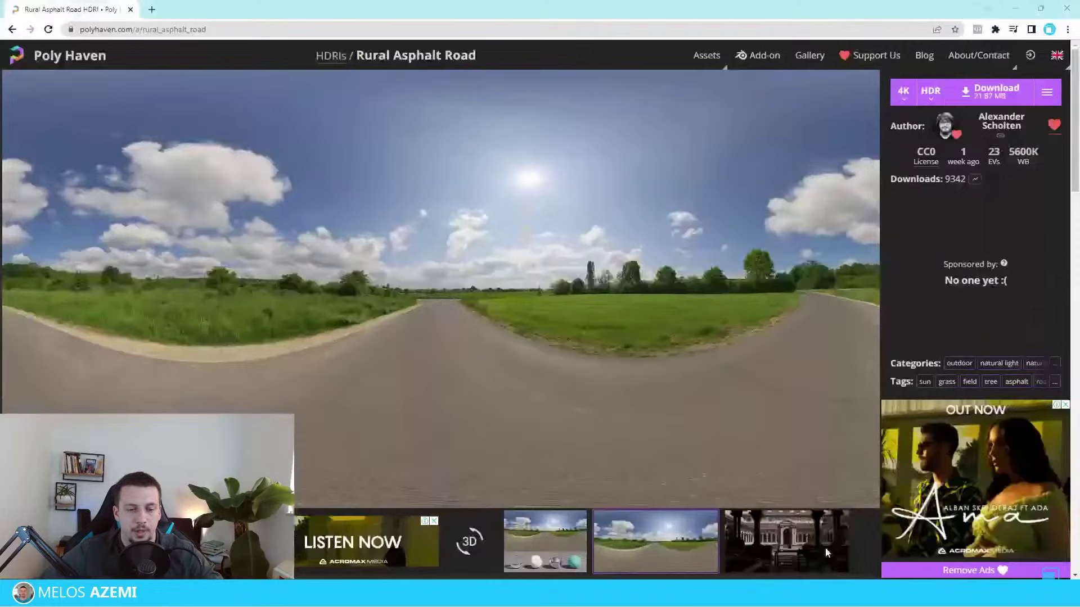
click(414, 25)
text(curtain transparency map)
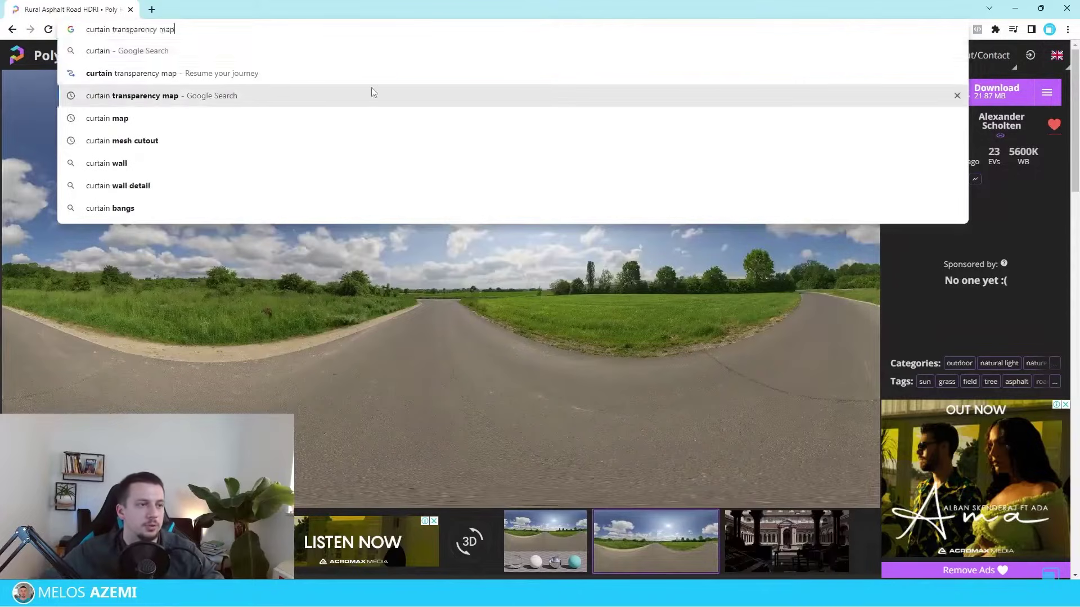
click(371, 88)
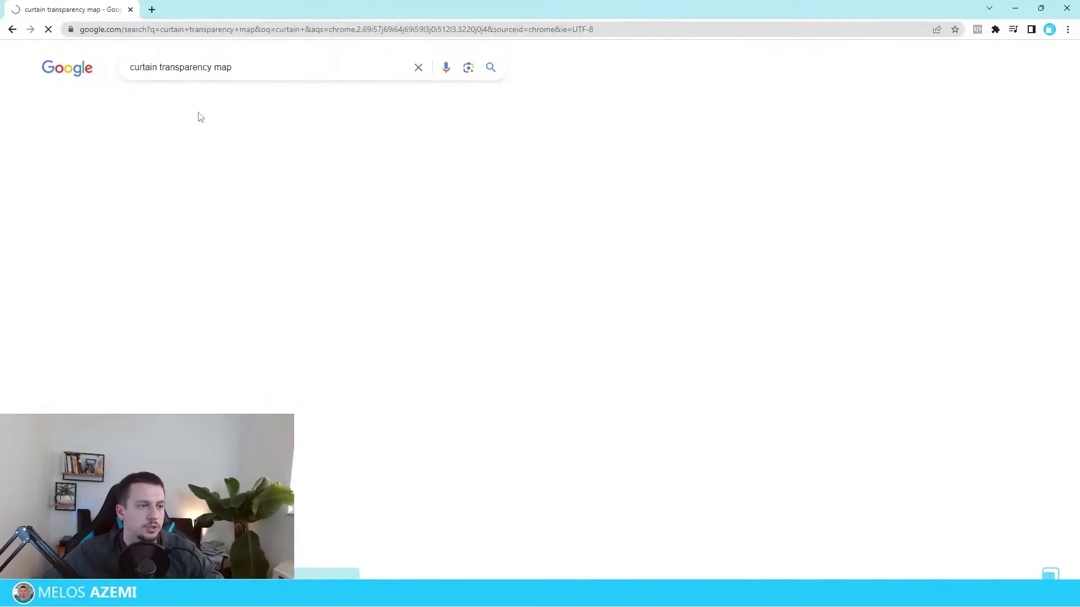
click(147, 107)
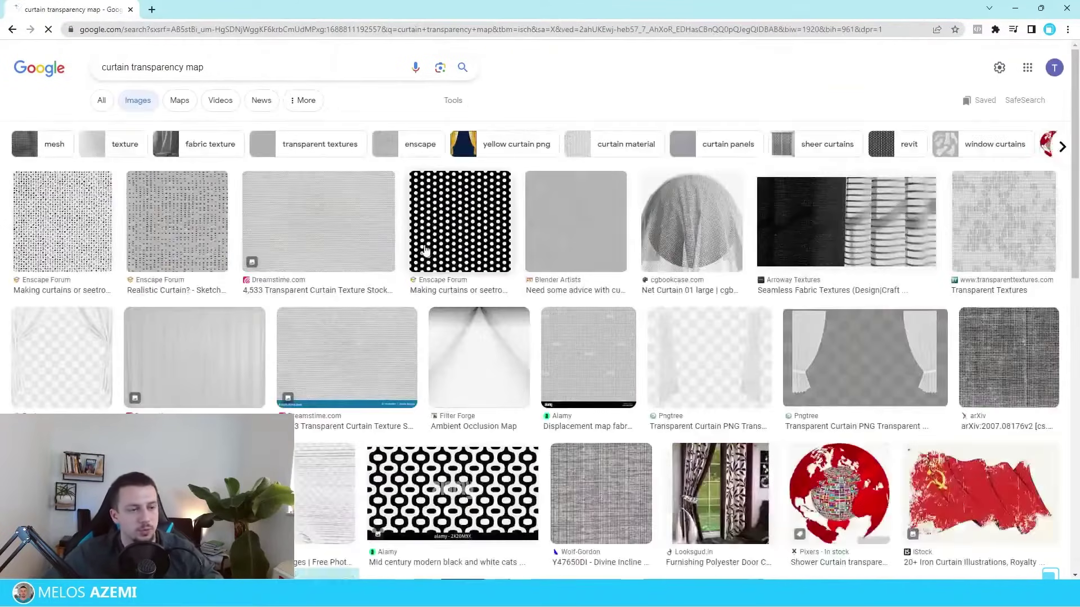
click(532, 219)
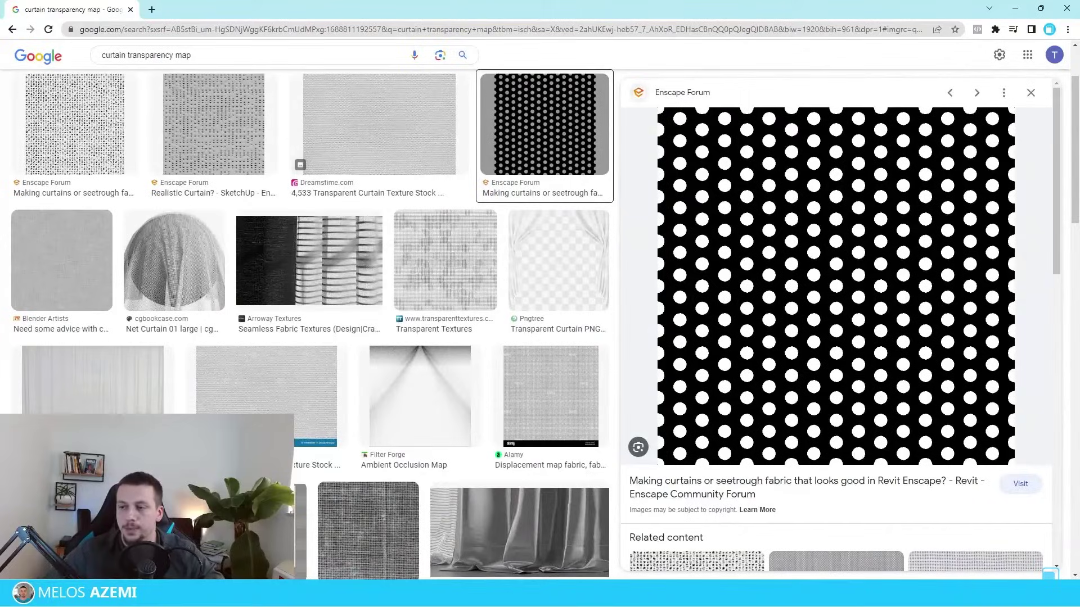
right_click(895, 280)
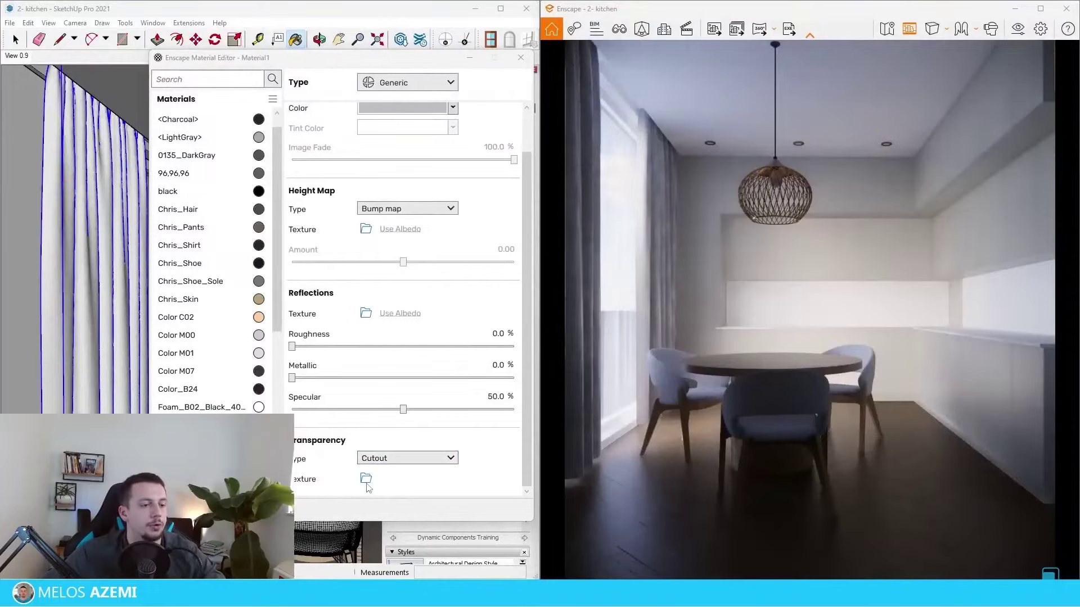
Return to SketchUp, load Perforated sheets-01.png as Material1's cutout texture and try inverting it
click(366, 479)
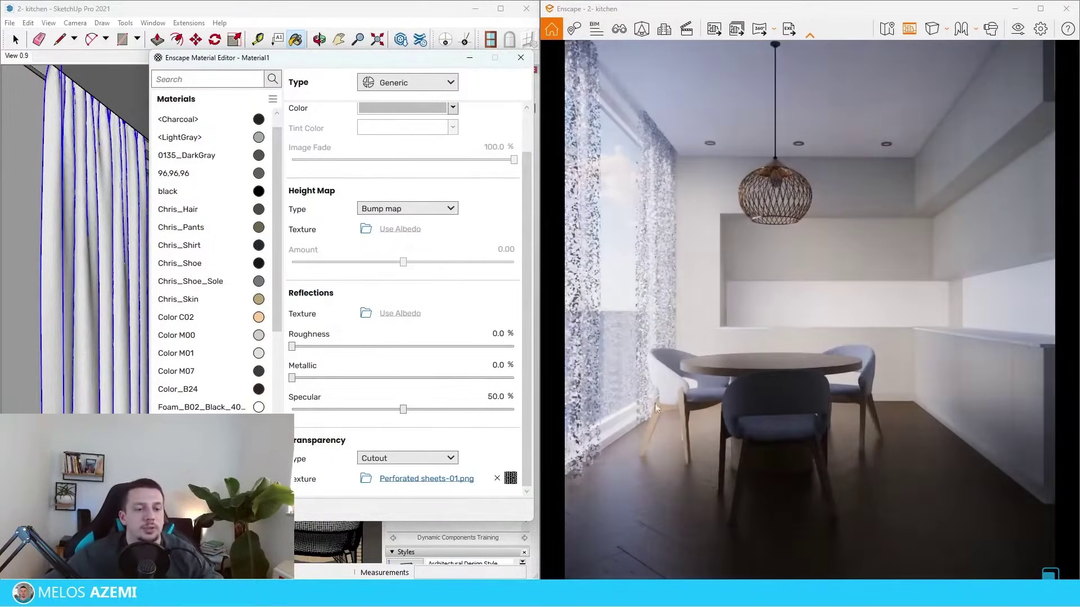
click(511, 480)
click(296, 336)
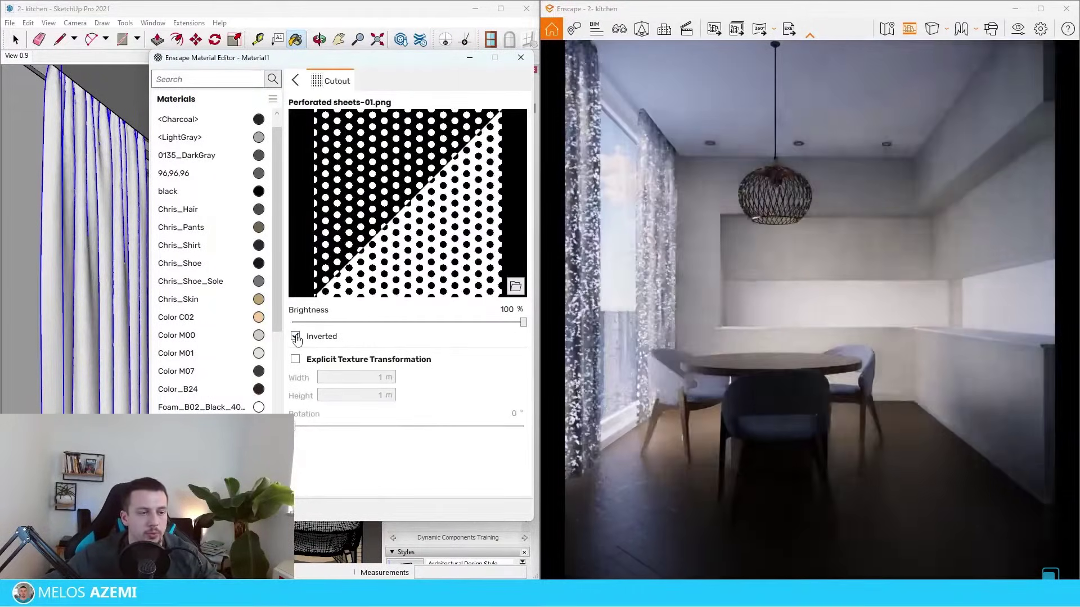
click(296, 80)
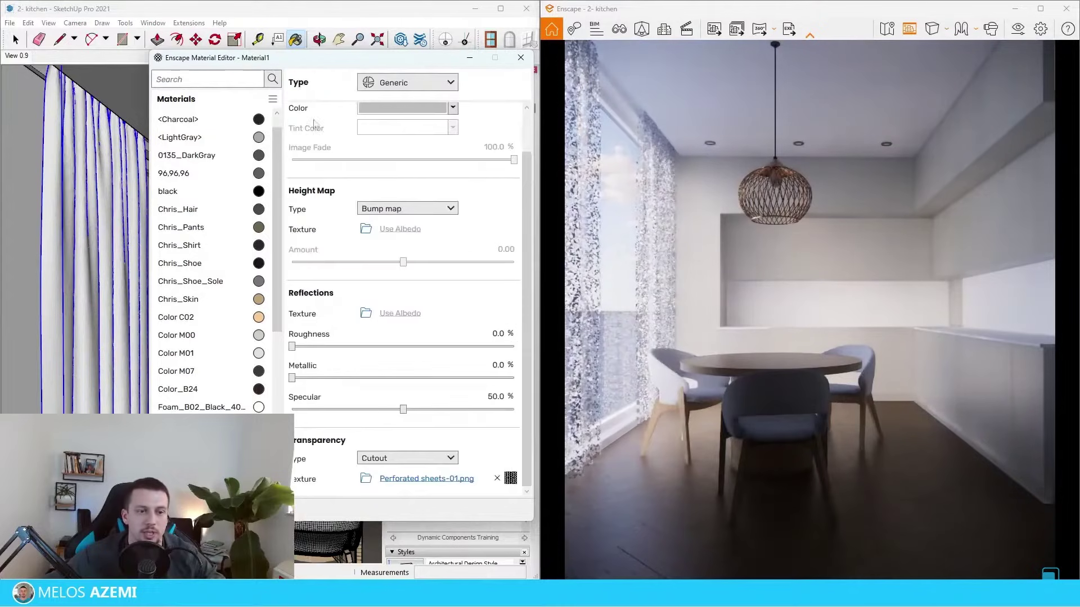
Enable explicit texture transformation for Material1's cutout texture, setting its width to 0.02 m and reducing the height to match
click(511, 479)
click(311, 364)
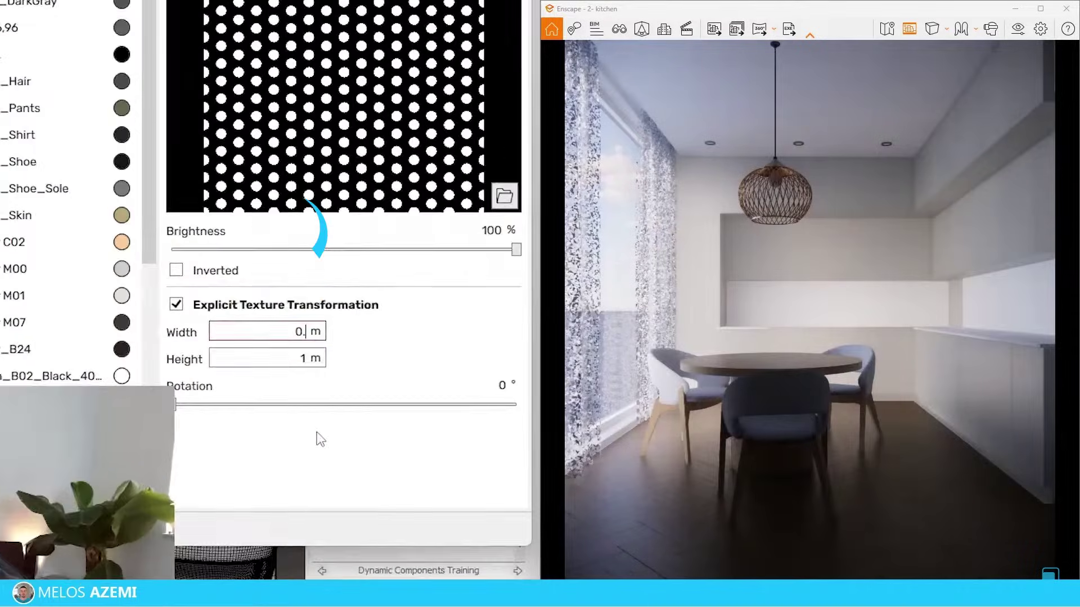
text(.4)
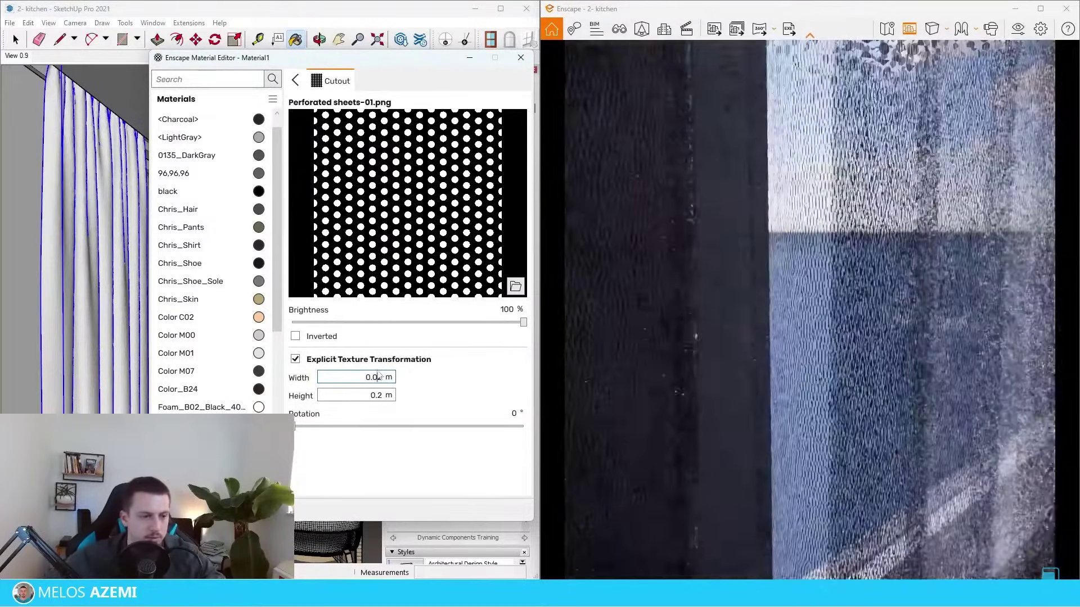
click(378, 395)
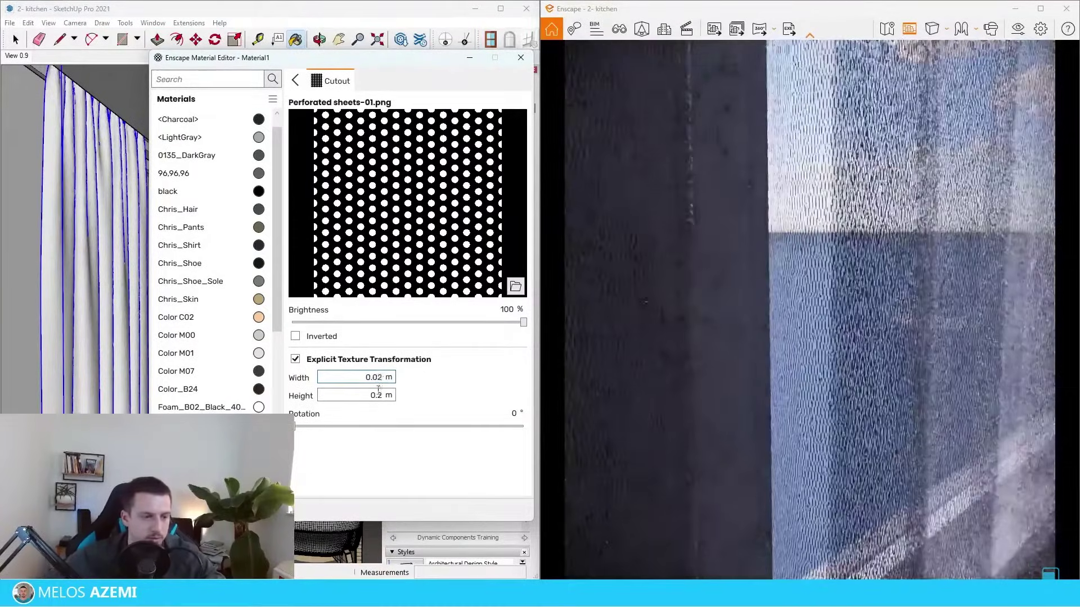
text(0)
scroll(874, 301, down, 5)
scroll(875, 301, down, 5)
drag(874, 301, 881, 315)
click(295, 80)
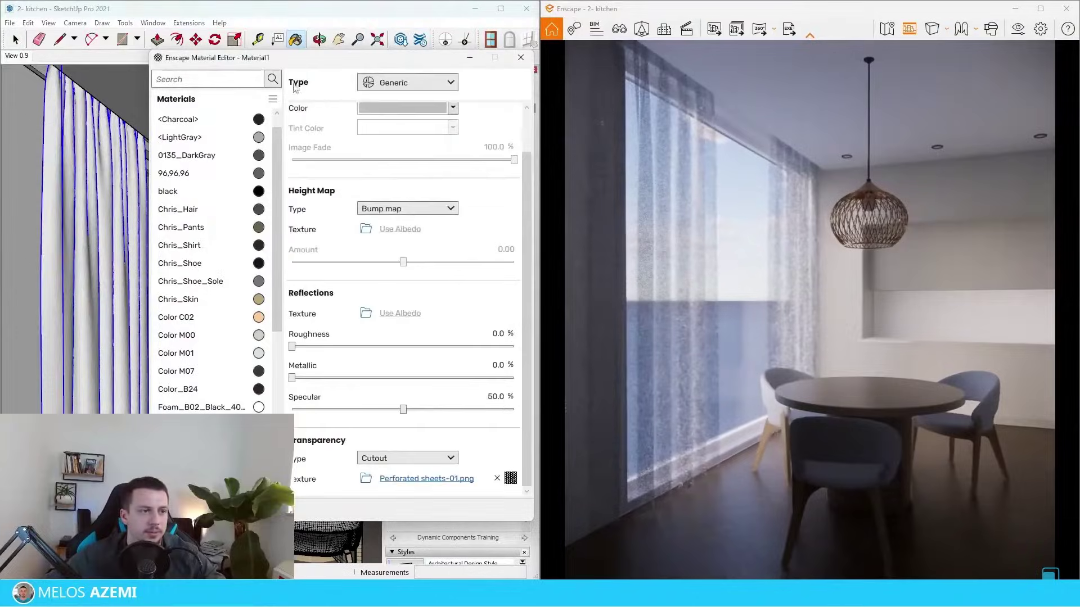
Try Foliage and Self-illuminated as the material type for the curtains' Material1
click(405, 80)
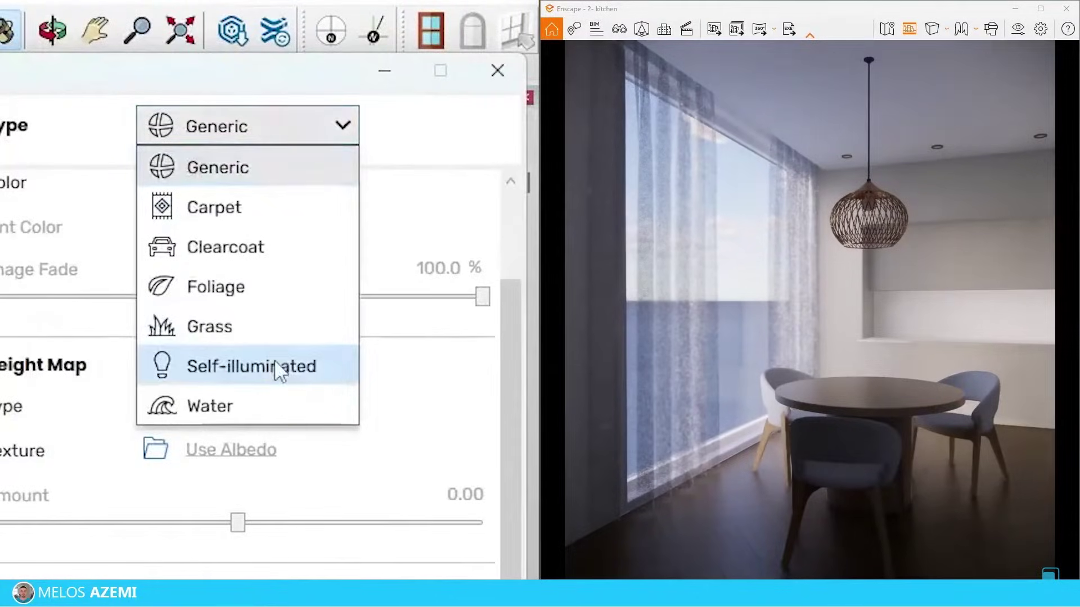
click(256, 287)
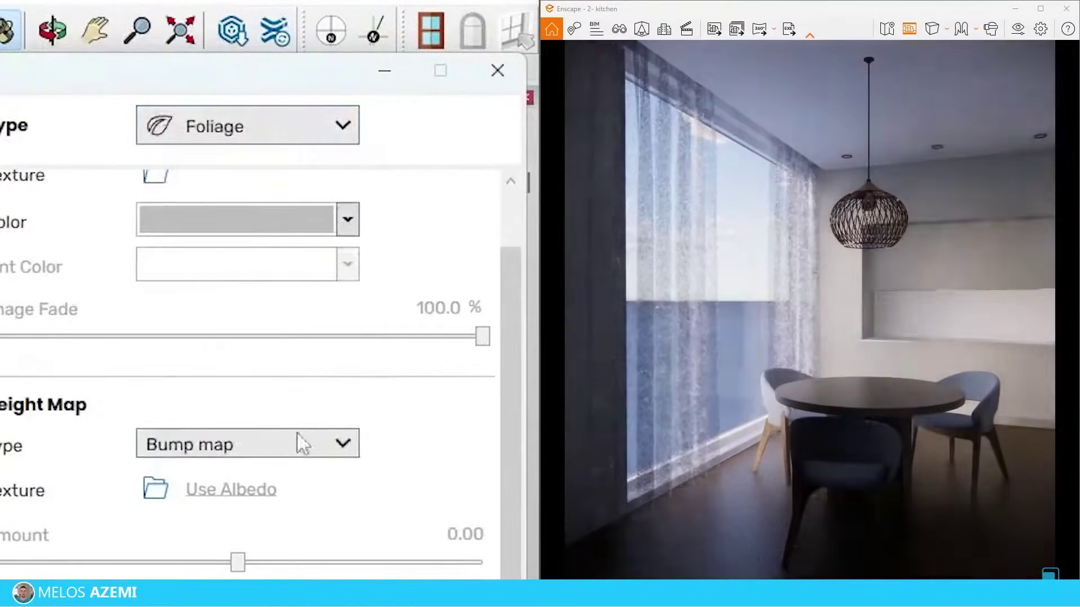
click(229, 132)
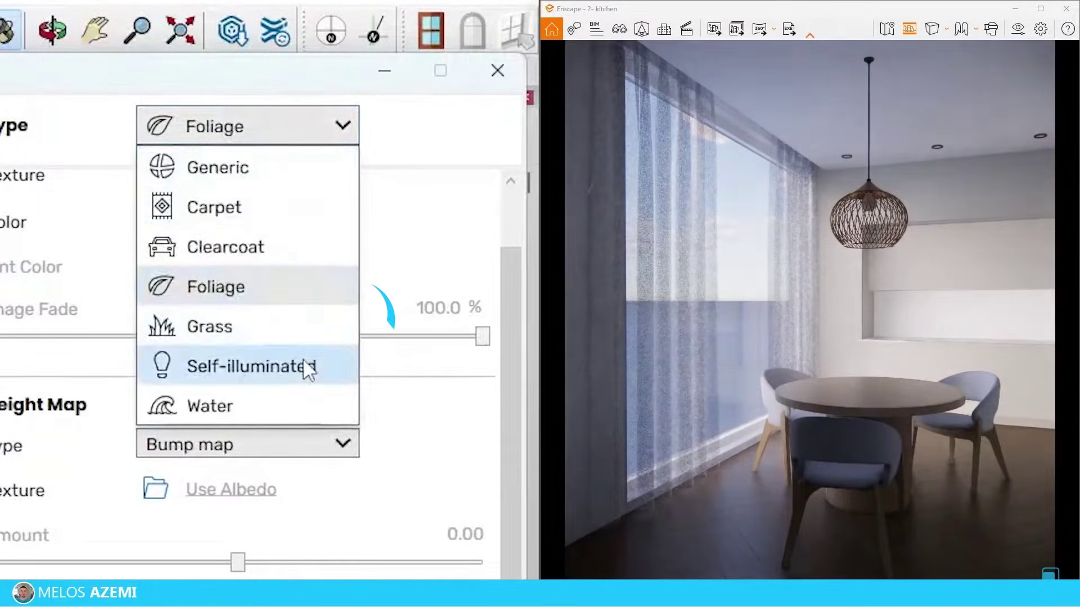
click(304, 364)
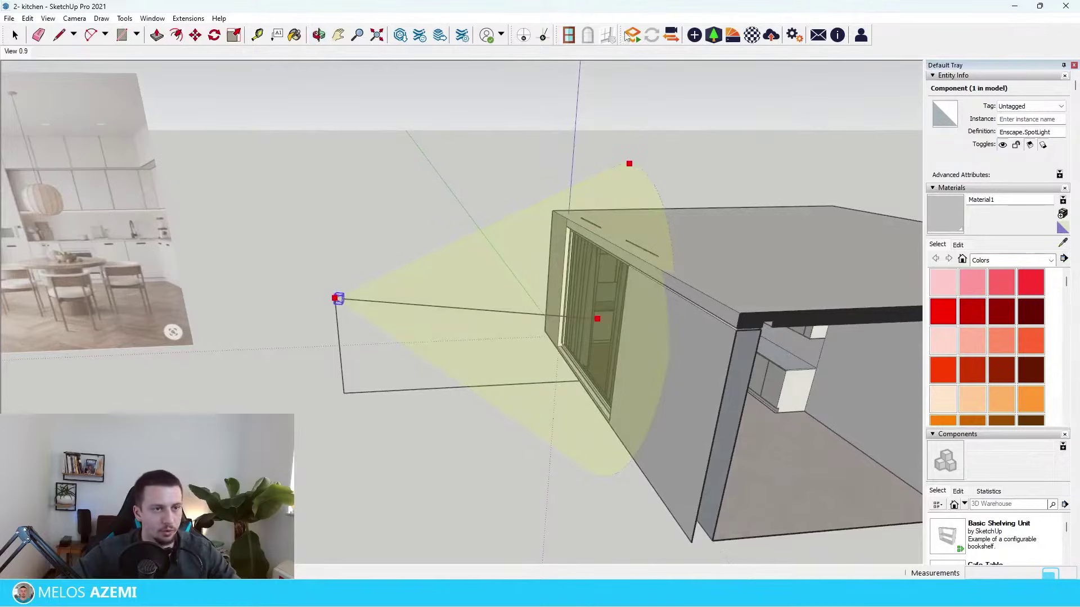
Start Enscape and set the luminous intensity of the spotlight outside the window to 119,255 cd
click(632, 35)
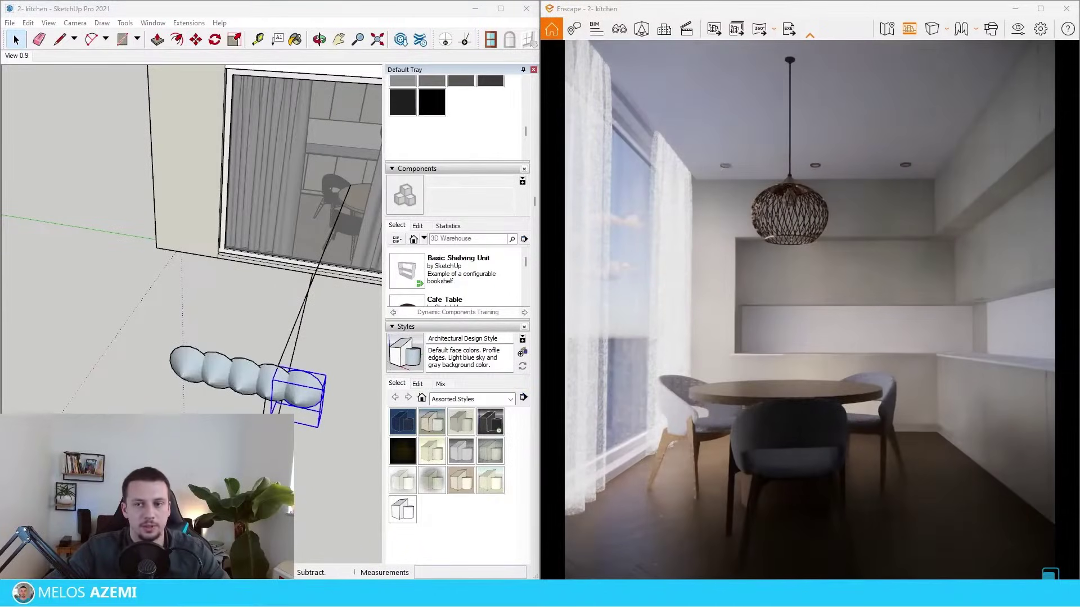
drag(556, 99, 254, 71)
drag(287, 178, 370, 187)
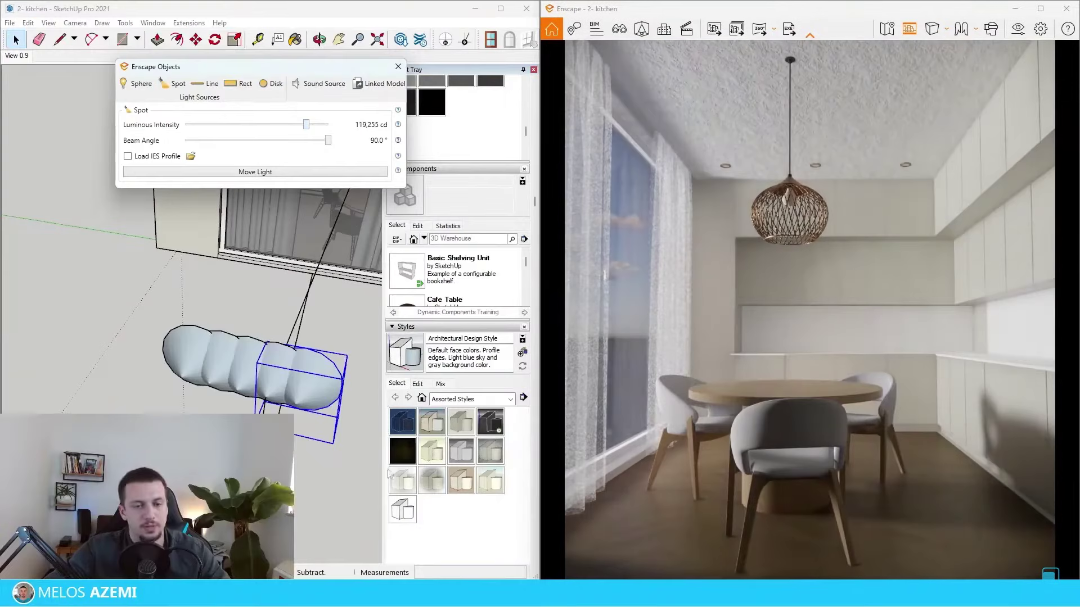
mouse_move(267, 360)
middle_down()
mouse_move(219, 299)
mouse_move(174, 298)
middle_up()
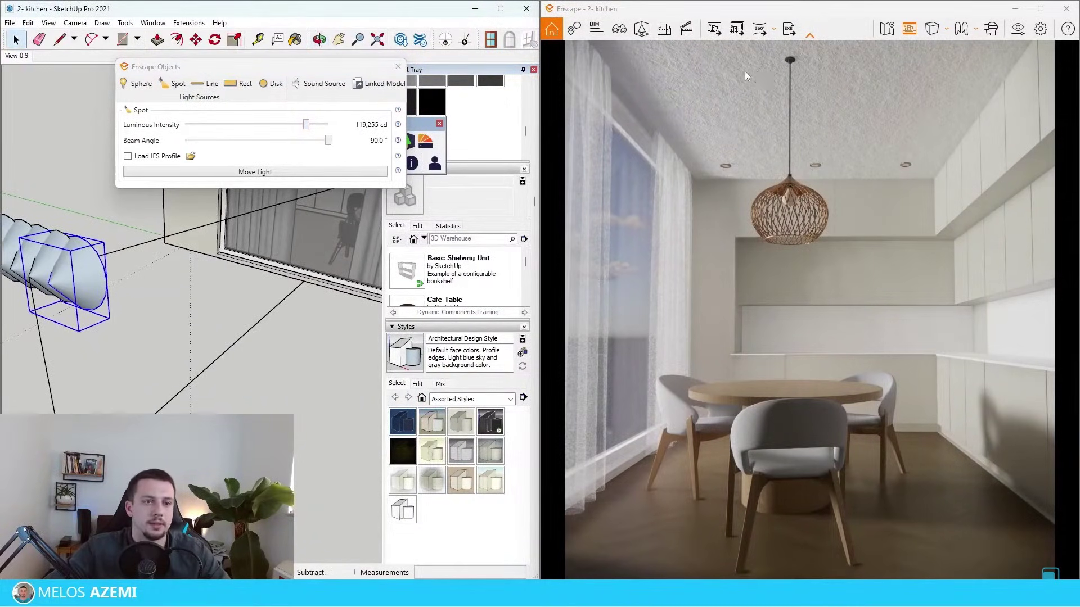
mouse_move(273, 410)
middle_down()
mouse_move(234, 374)
mouse_move(251, 381)
mouse_move(262, 366)
middle_up()
Turn off Auto Exposure in the Enscape visual settings and raise the exposure slightly above 50 %
click(1017, 30)
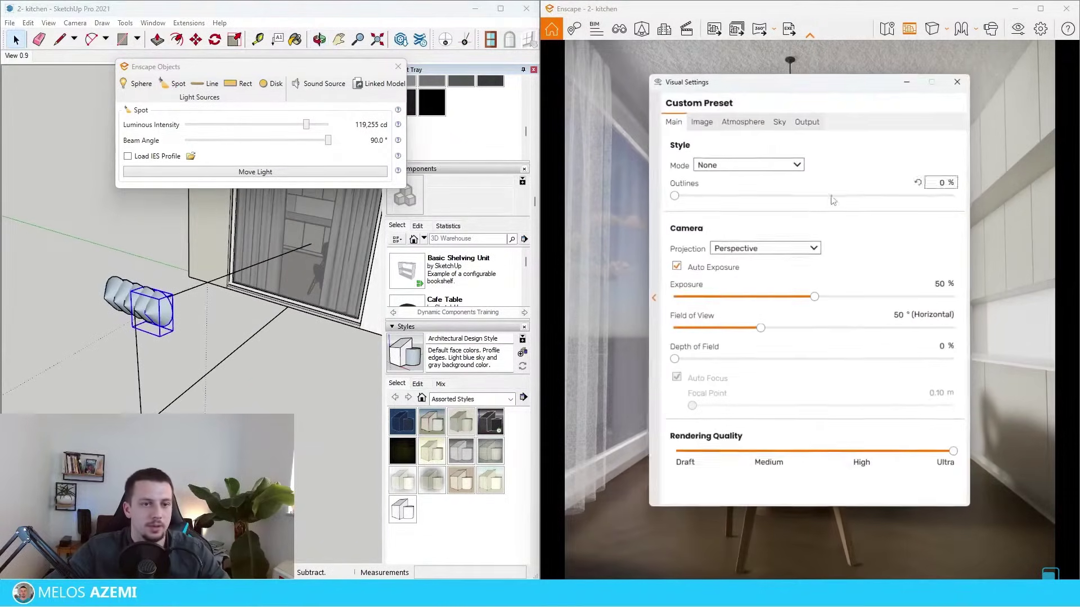
drag(751, 84, 242, 70)
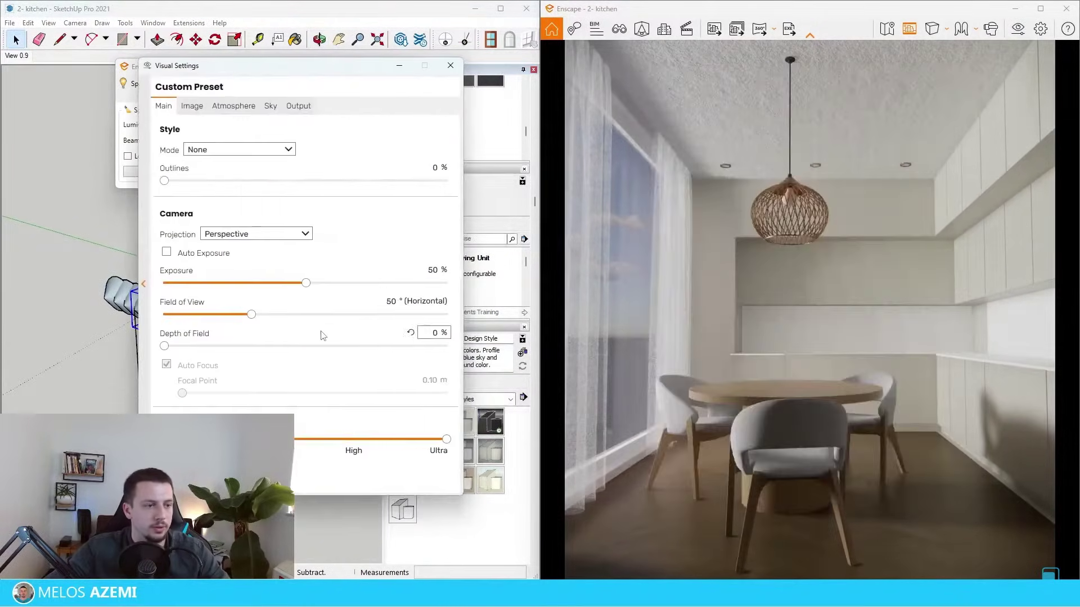
drag(306, 284, 311, 284)
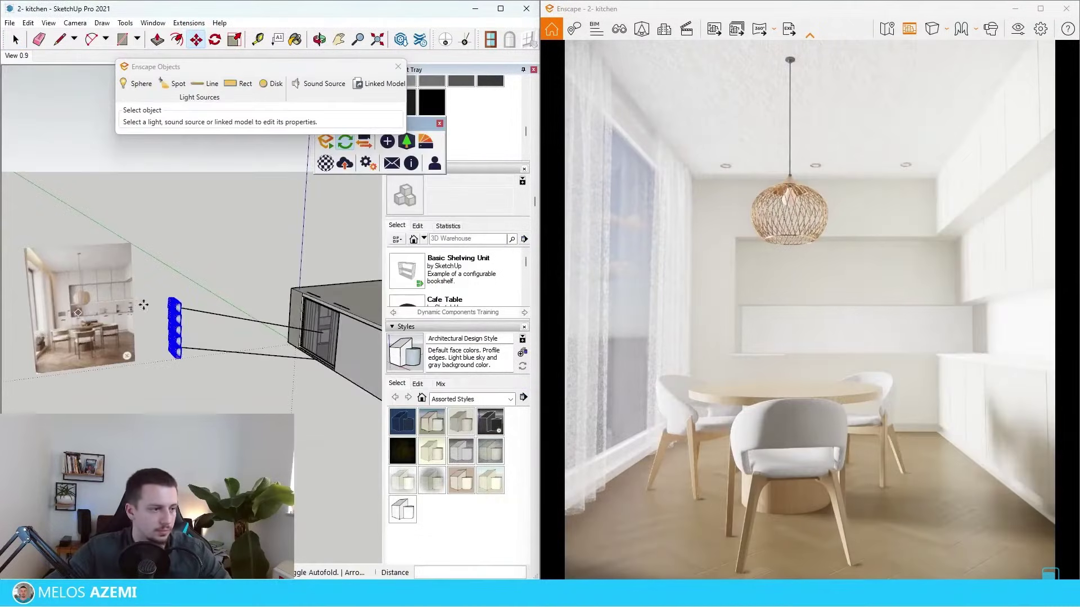
Rotate the column of spotlights outside the window by about 14 degrees so that it tilts
mouse_move(177, 308)
middle_down()
mouse_move(137, 272)
mouse_move(145, 252)
middle_up()
scroll(164, 304, up, 5)
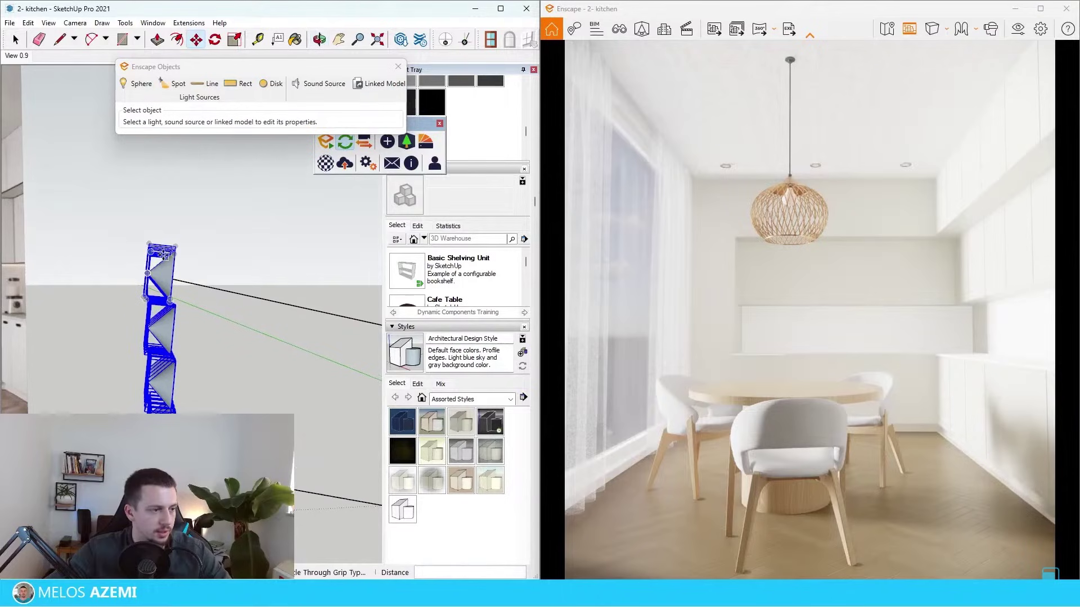
key(q)
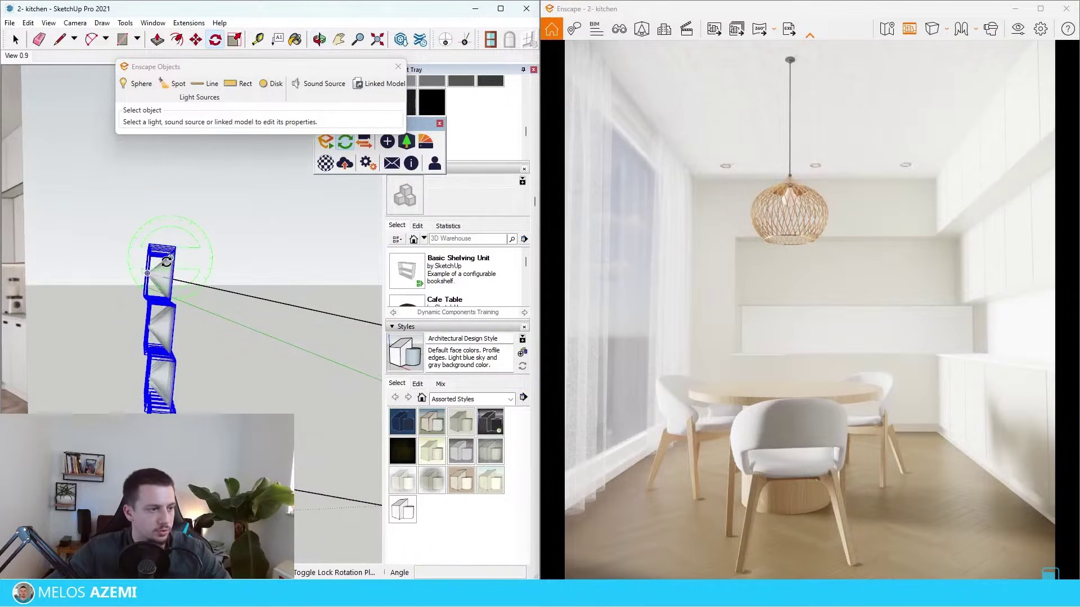
click(147, 274)
click(145, 271)
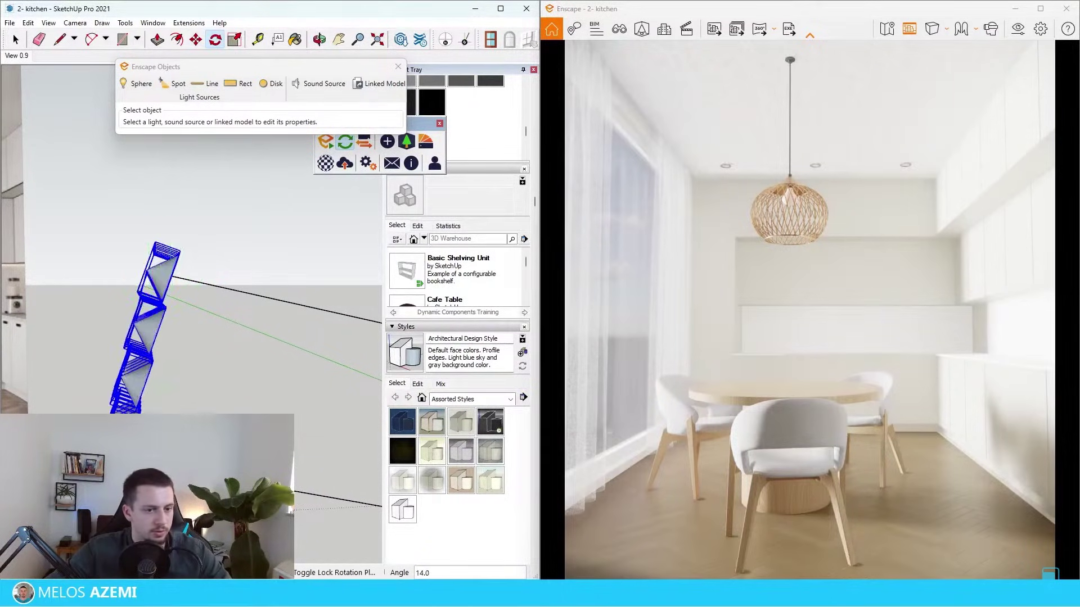
scroll(221, 369, down, 3)
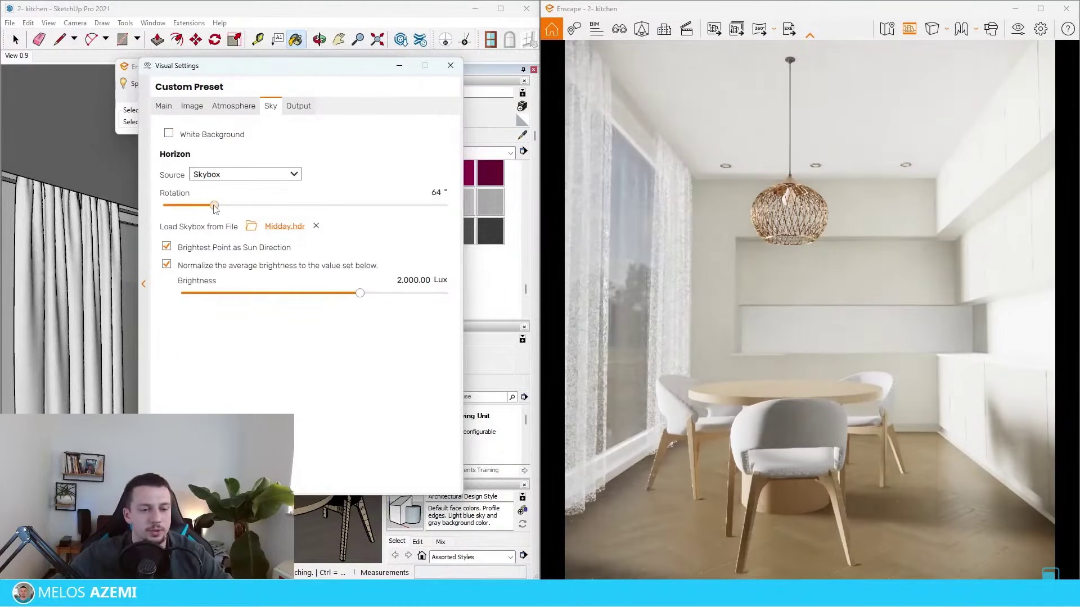
Set the skybox rotation to 60° and load Urban.hdr as the skybox
drag(230, 206, 213, 208)
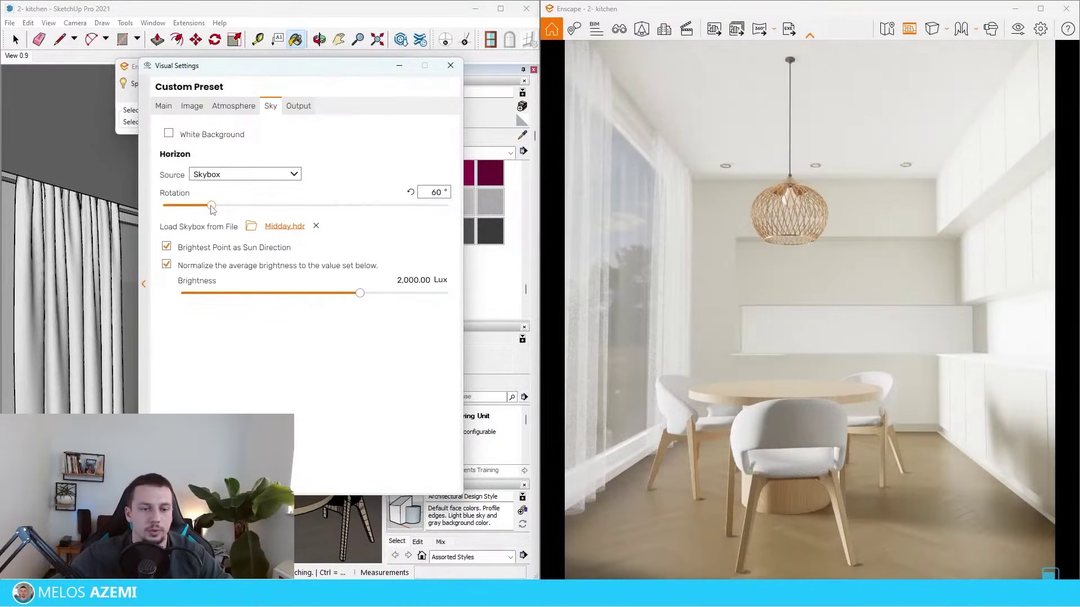
click(254, 231)
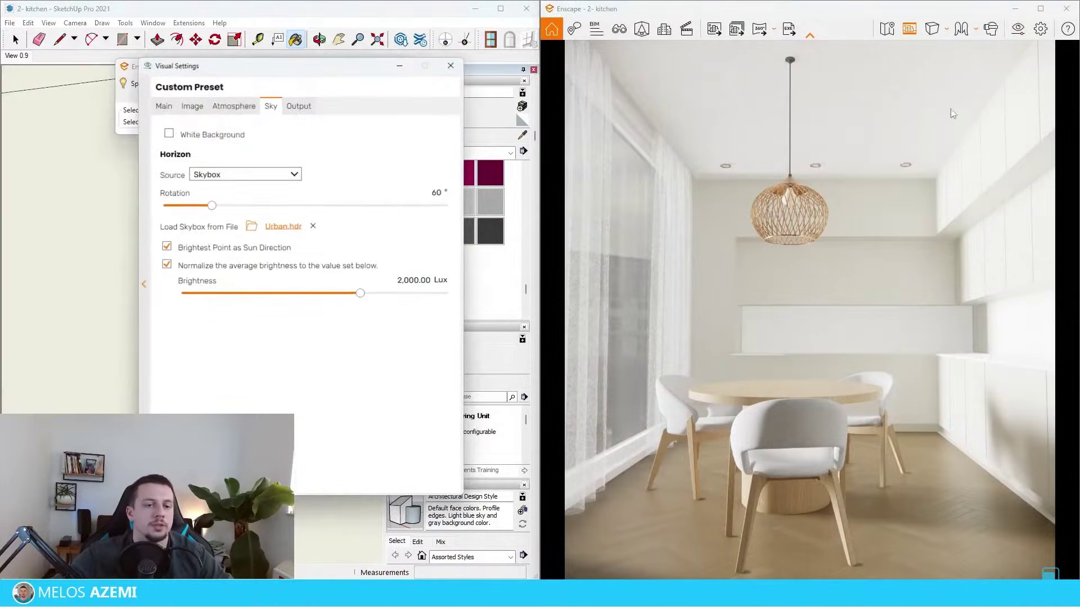
Enable Auto Contrast in the image corrections and raise the saturation slightly above 100 %
click(192, 106)
click(222, 109)
click(194, 110)
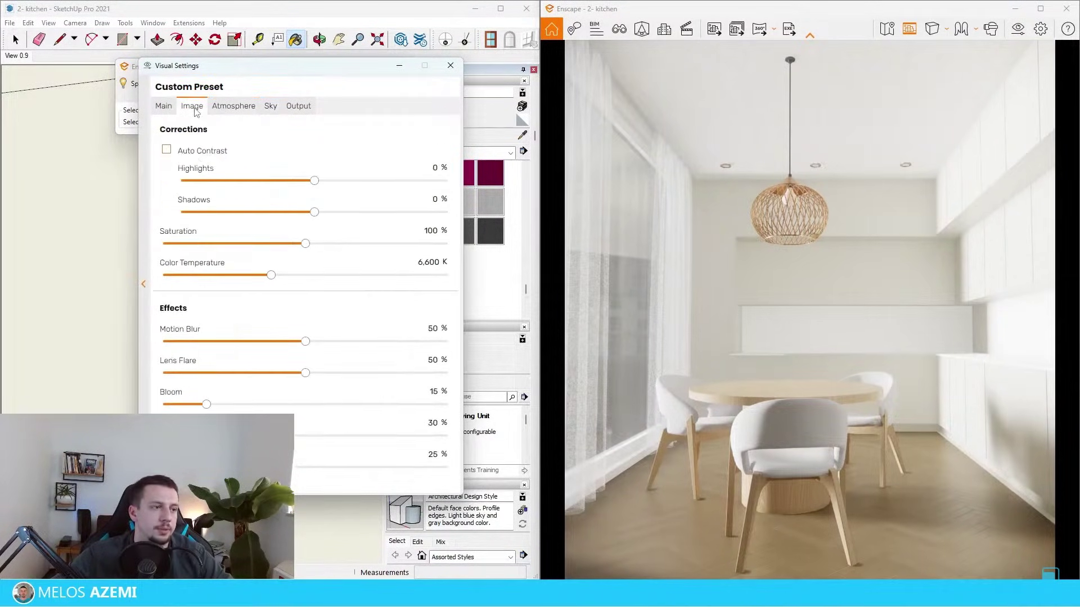
click(166, 149)
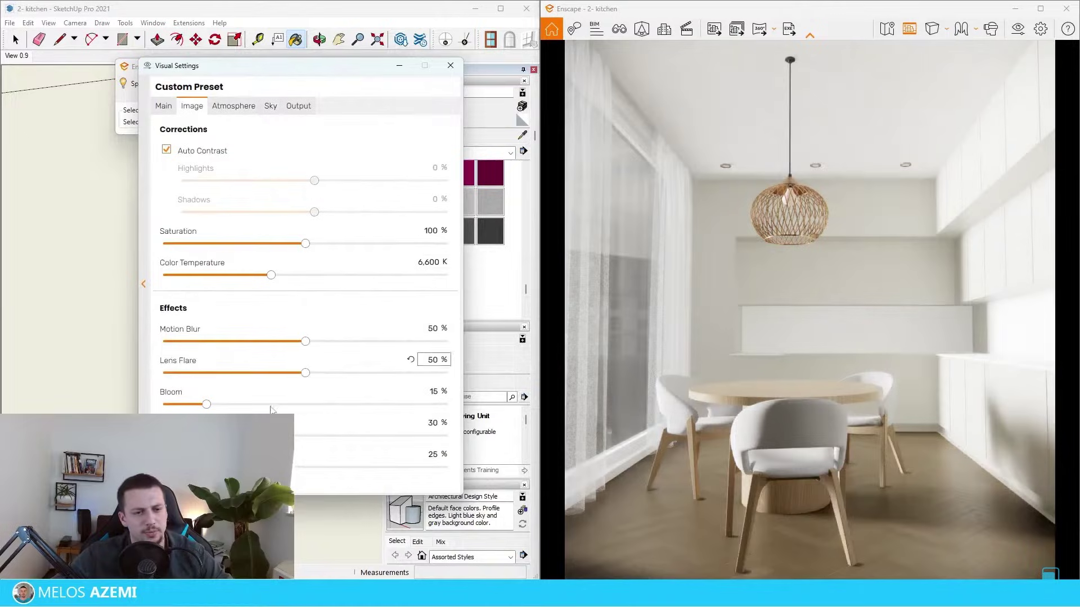
drag(306, 244, 315, 243)
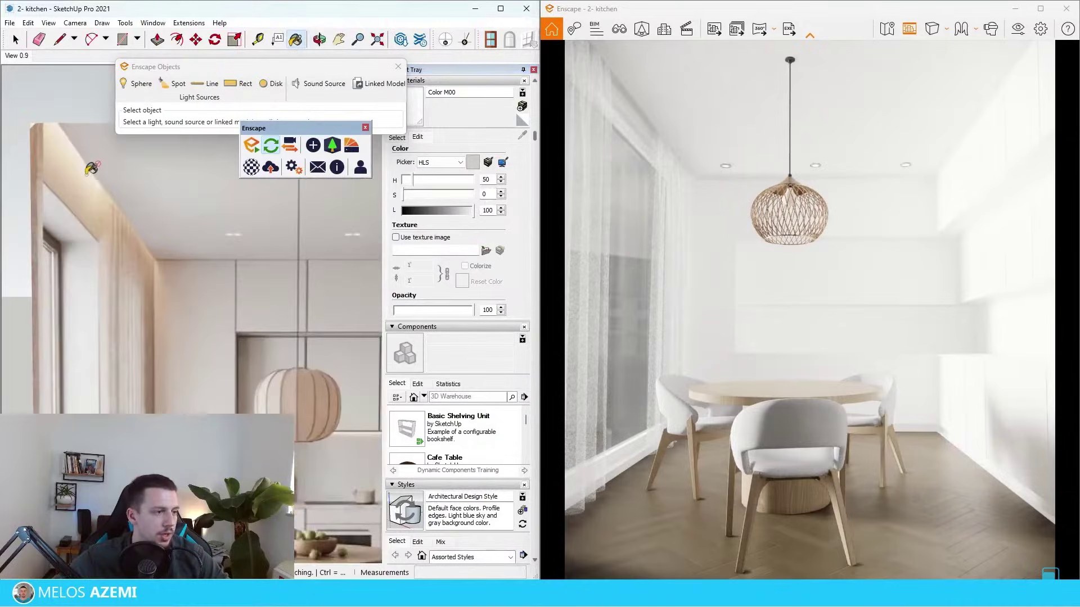
Check the reference image's lighting, set the line light's length to 3.00 m and raise its luminous intensity above 1,000 cd
scroll(73, 208, down, 4)
scroll(244, 343, up, 5)
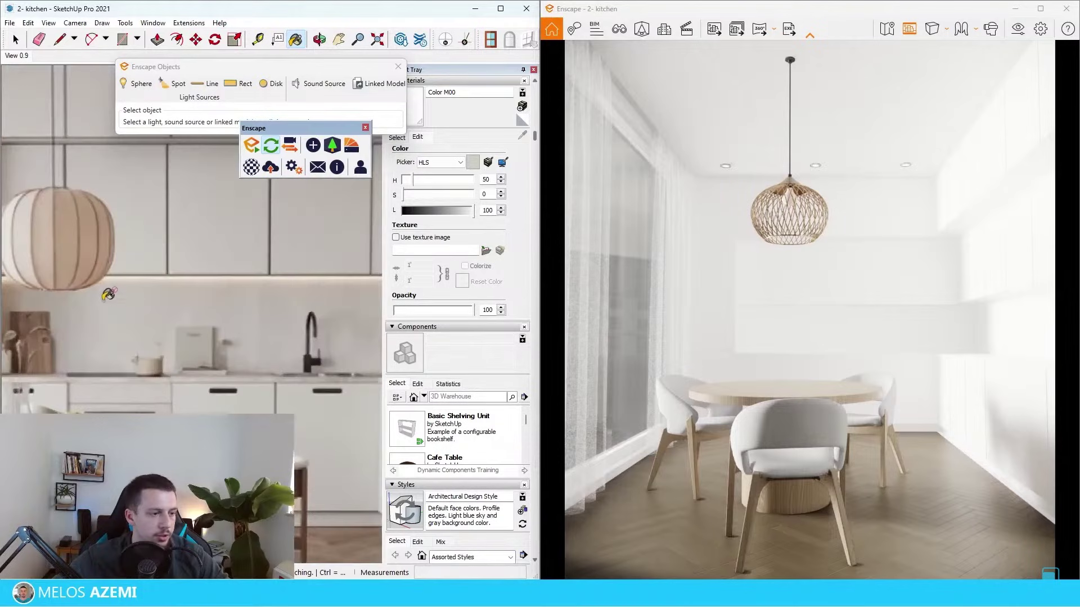
scroll(273, 277, down, 9)
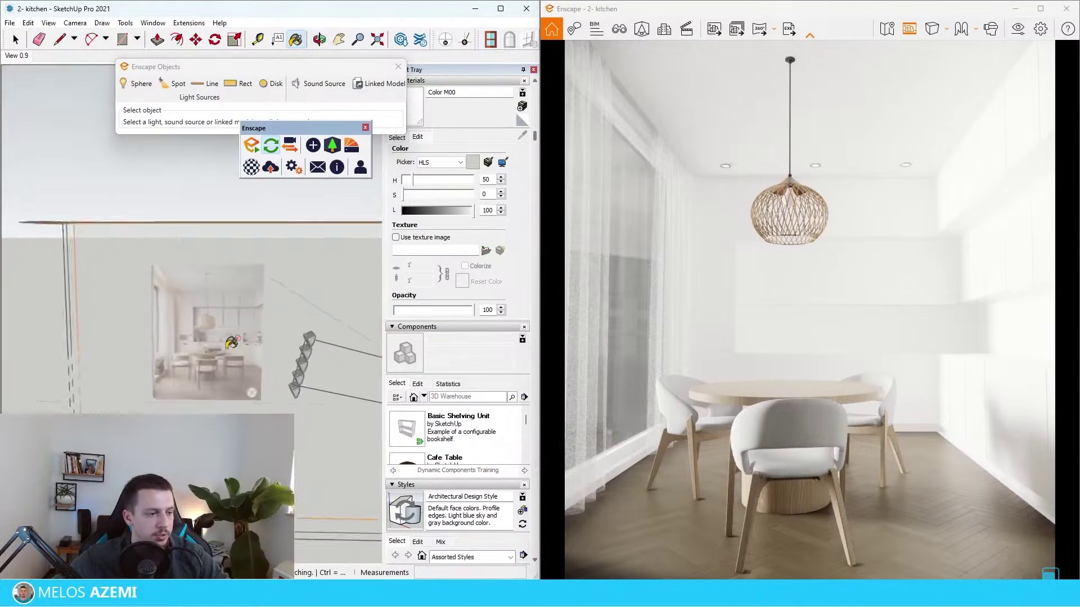
key(space)
scroll(60, 345, down, 4)
scroll(362, 349, up, 4)
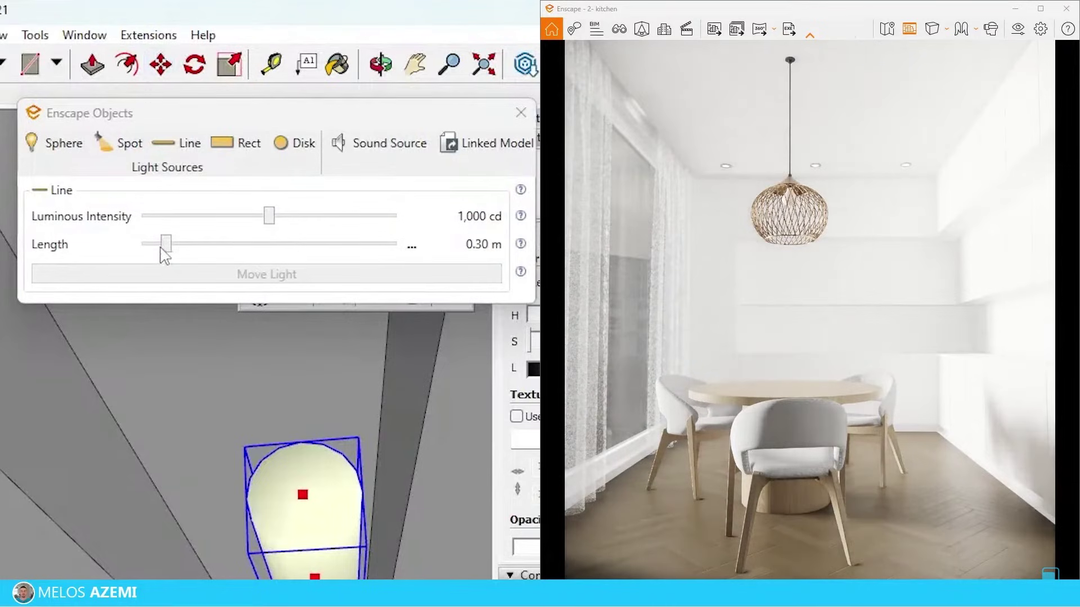
drag(162, 246, 397, 244)
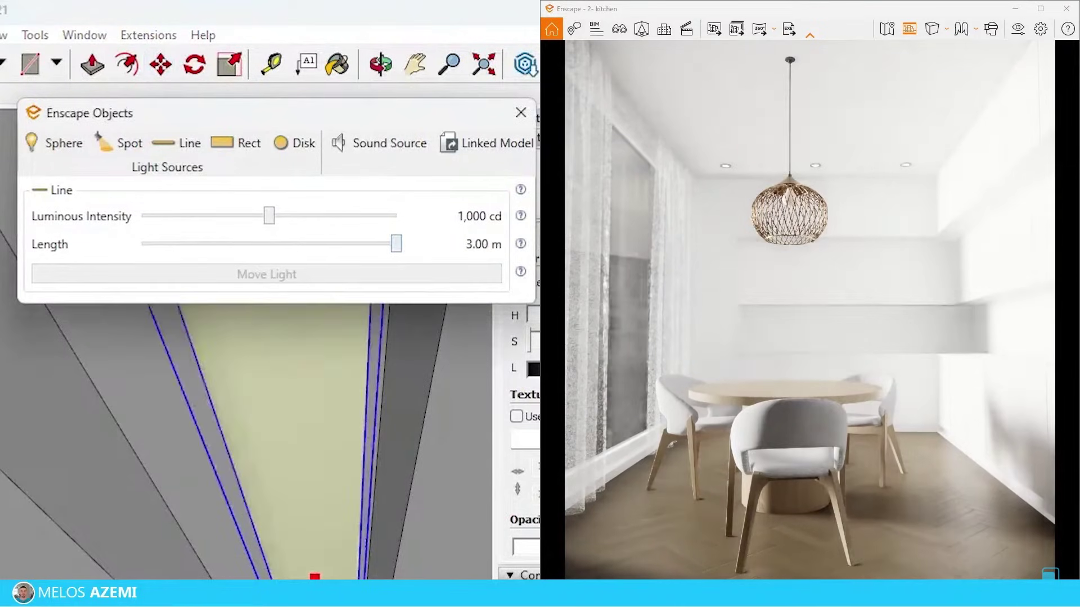
click(284, 224)
drag(309, 222, 349, 224)
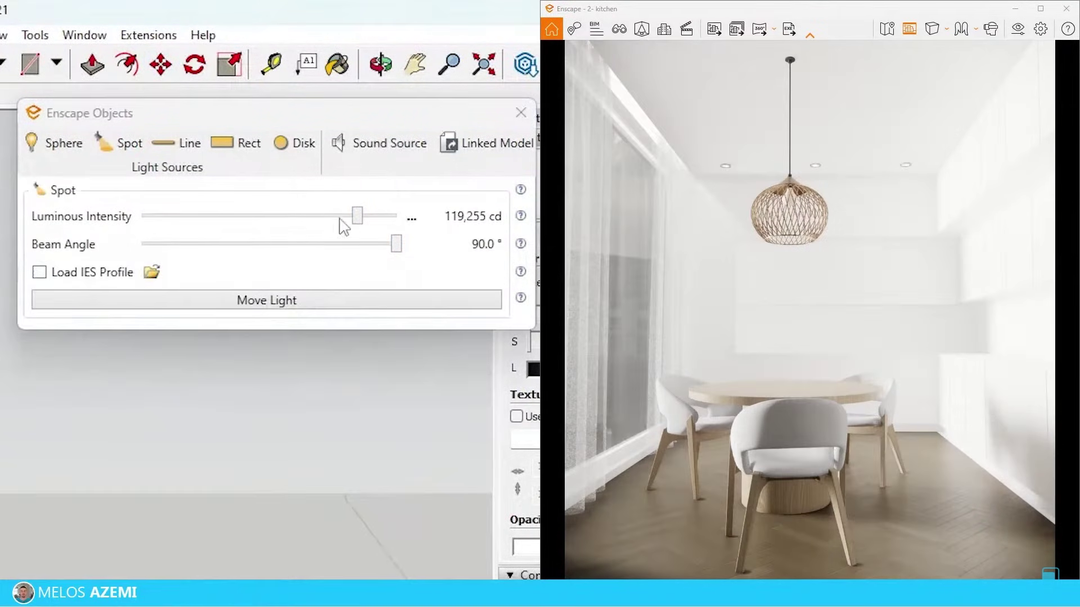
Set the outdoor spotlight's luminous intensity to 58,847 cd and raise the skybox brightness above 2,000 lux
mouse_move(362, 217)
mouse_down()
mouse_move(314, 220)
mouse_move(344, 217)
mouse_up()
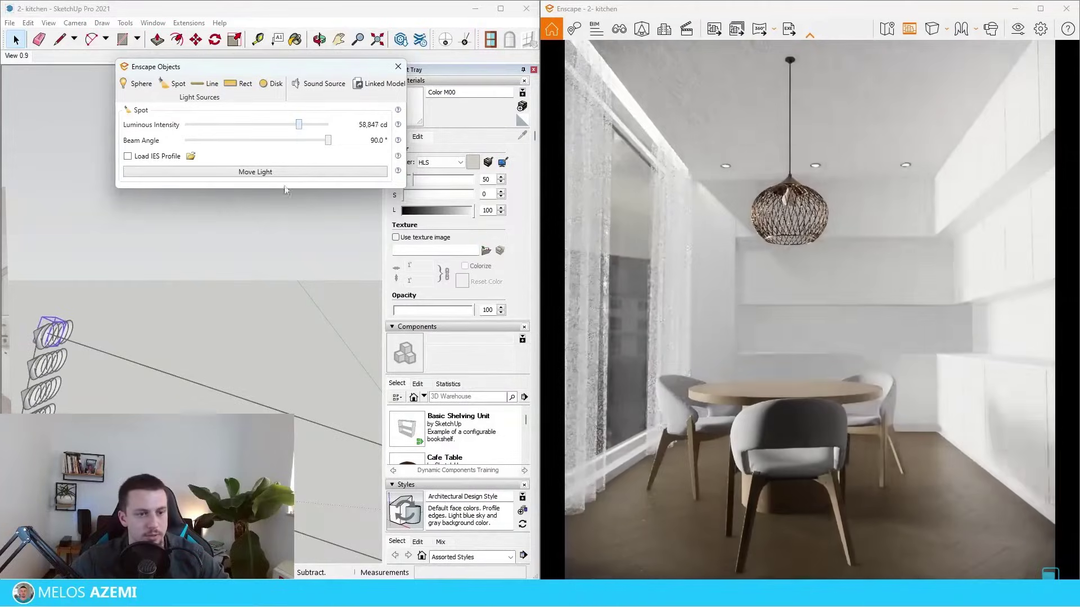
click(991, 28)
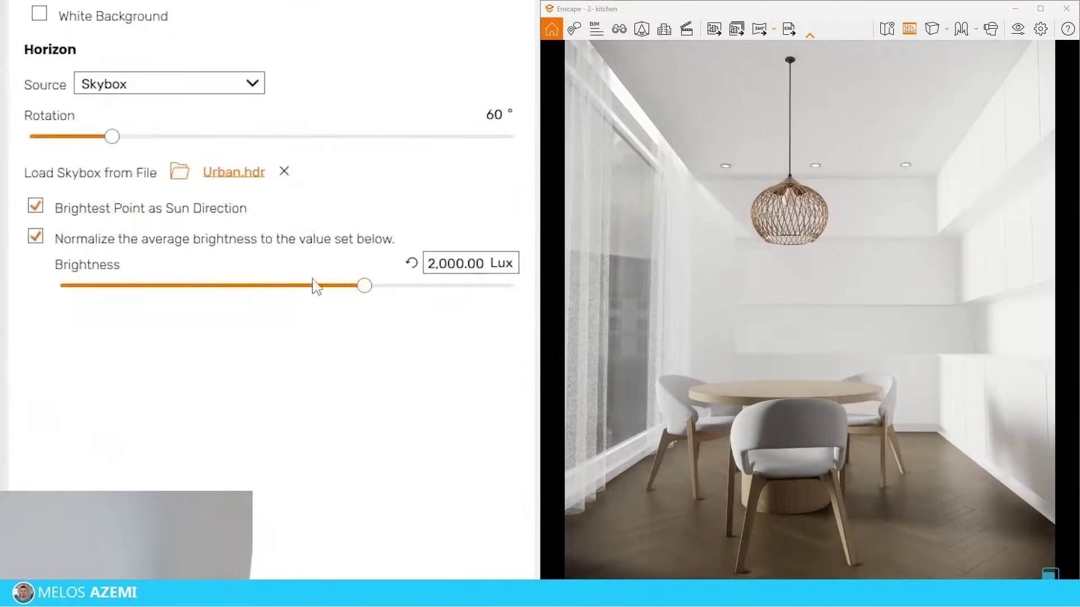
drag(365, 287, 400, 289)
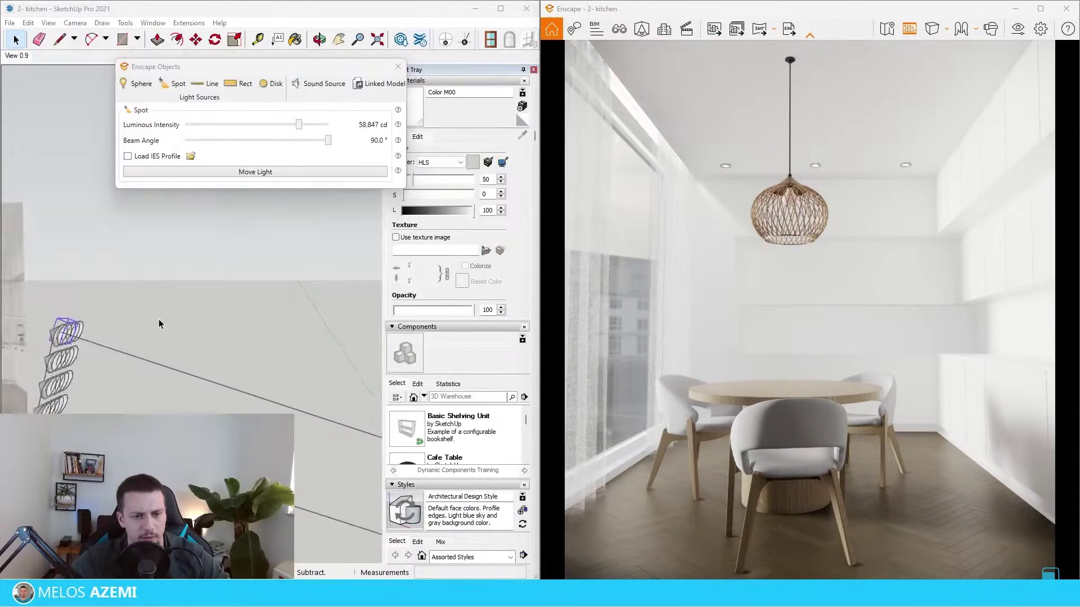
Choose Color C02, a light orange, from the Colors collection as the paint material
scroll(160, 315, down, 8)
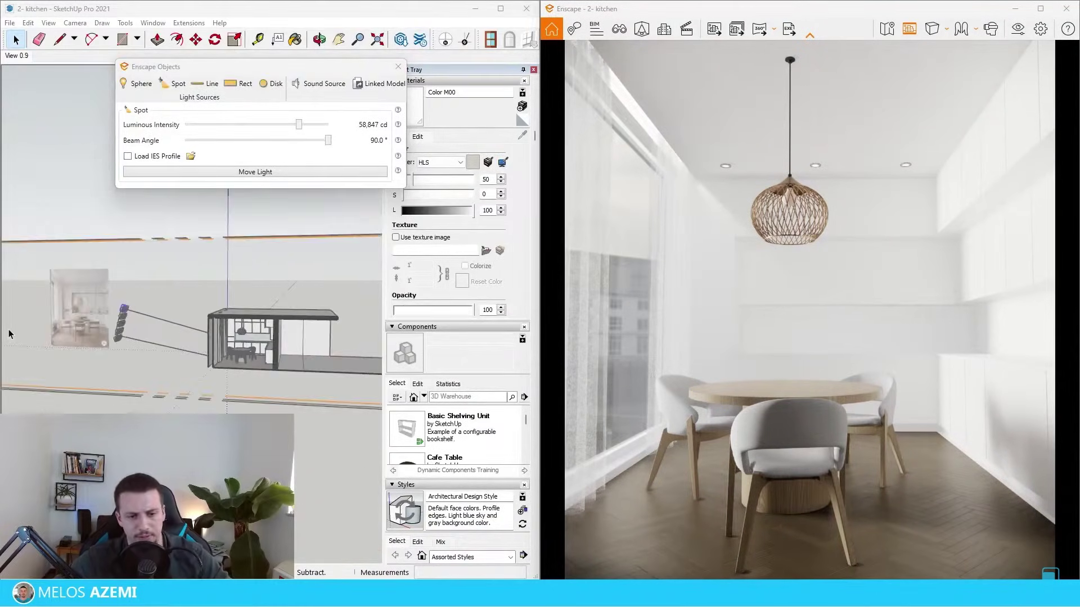
scroll(220, 341, up, 8)
middle_drag(220, 342, 203, 324)
scroll(178, 247, up, 3)
scroll(111, 207, up, 4)
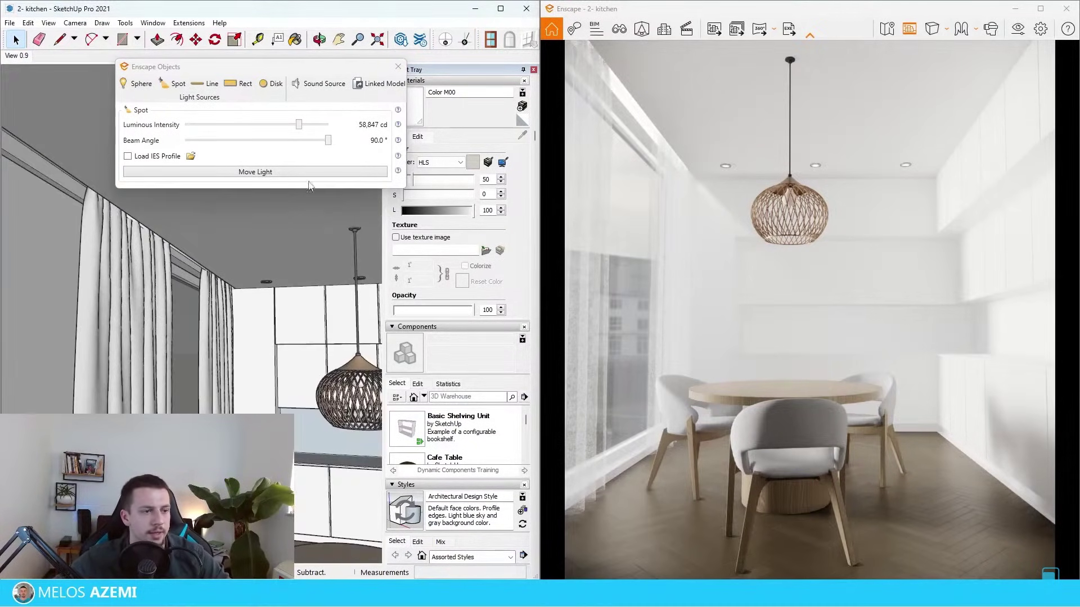
drag(328, 63, 247, 62)
click(217, 186)
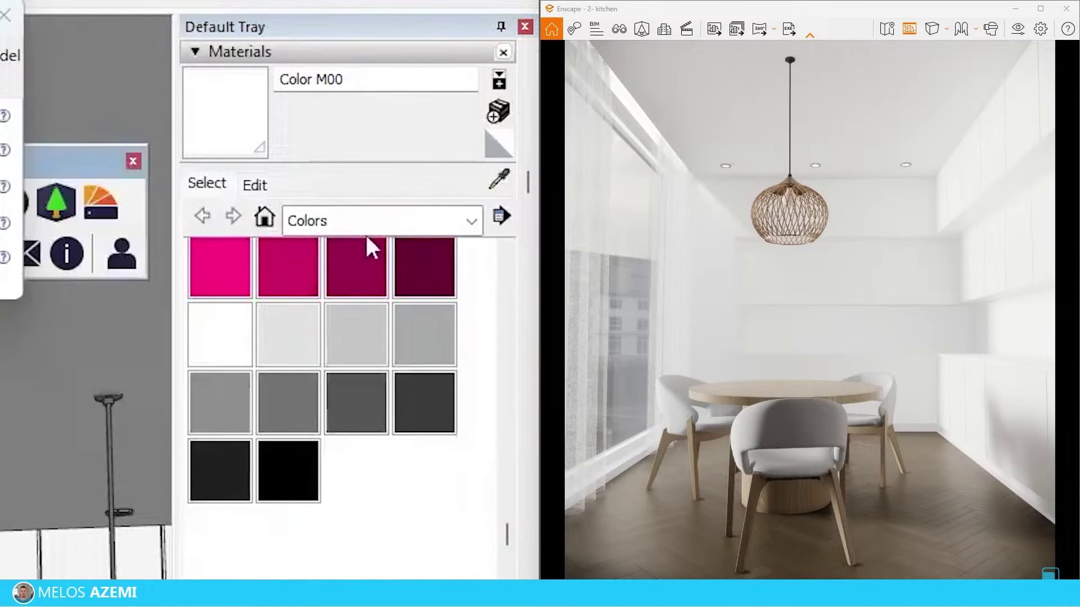
click(374, 225)
click(378, 311)
scroll(389, 416, up, 5)
scroll(338, 394, up, 2)
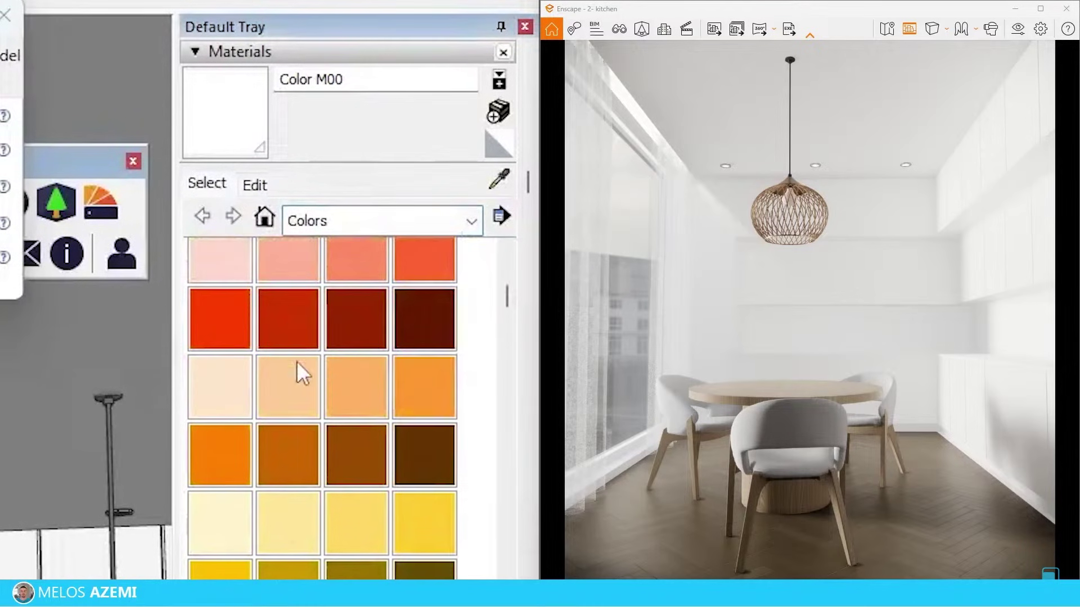
click(296, 366)
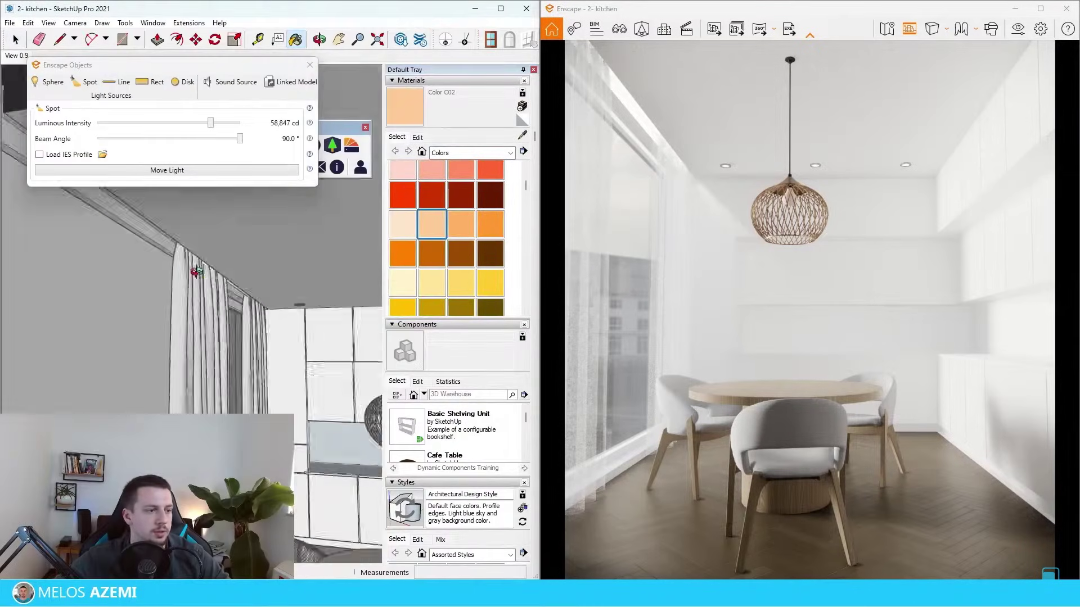
Paint the line light in the ceiling recess above the curtains with Color C02
middle_drag(197, 272, 244, 257)
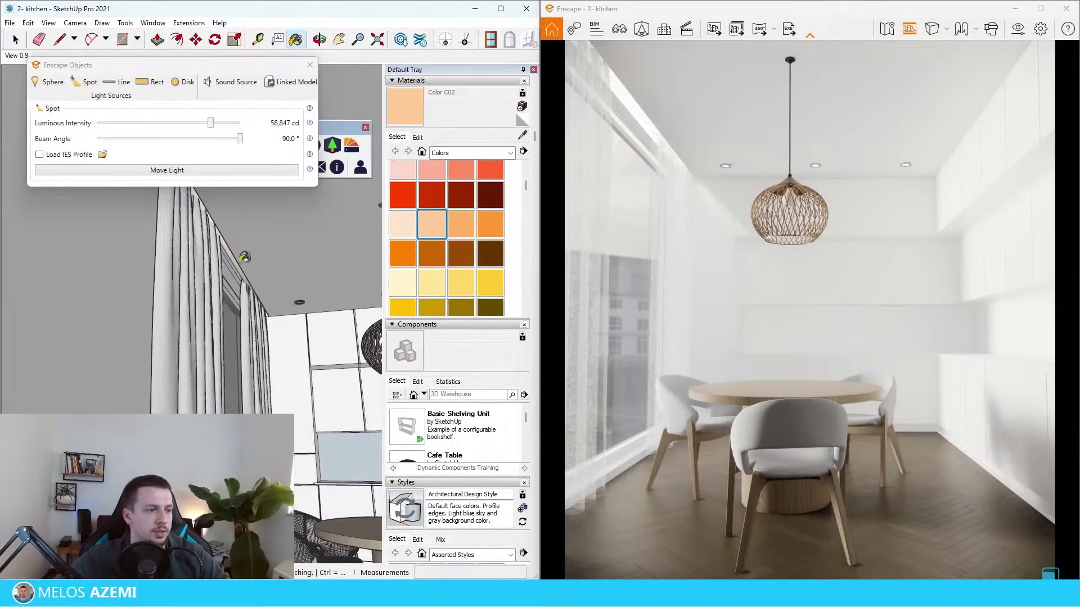
scroll(235, 252, up, 3)
scroll(238, 216, up, 2)
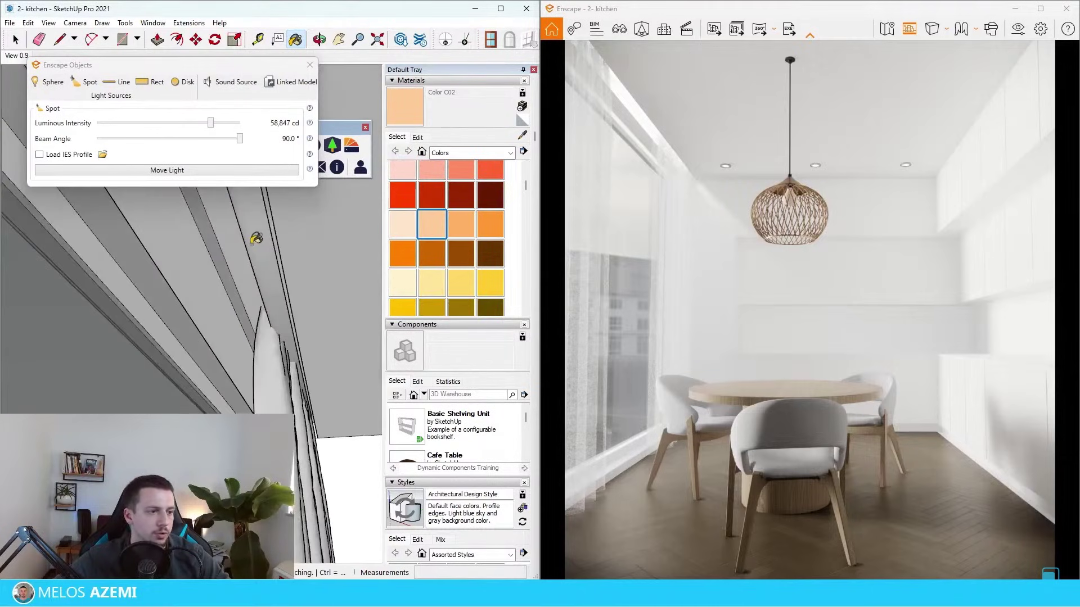
click(259, 239)
Place an Enscape line light on the kitchen's back wall, just beneath the upper cabinets
middle_drag(291, 312, 284, 319)
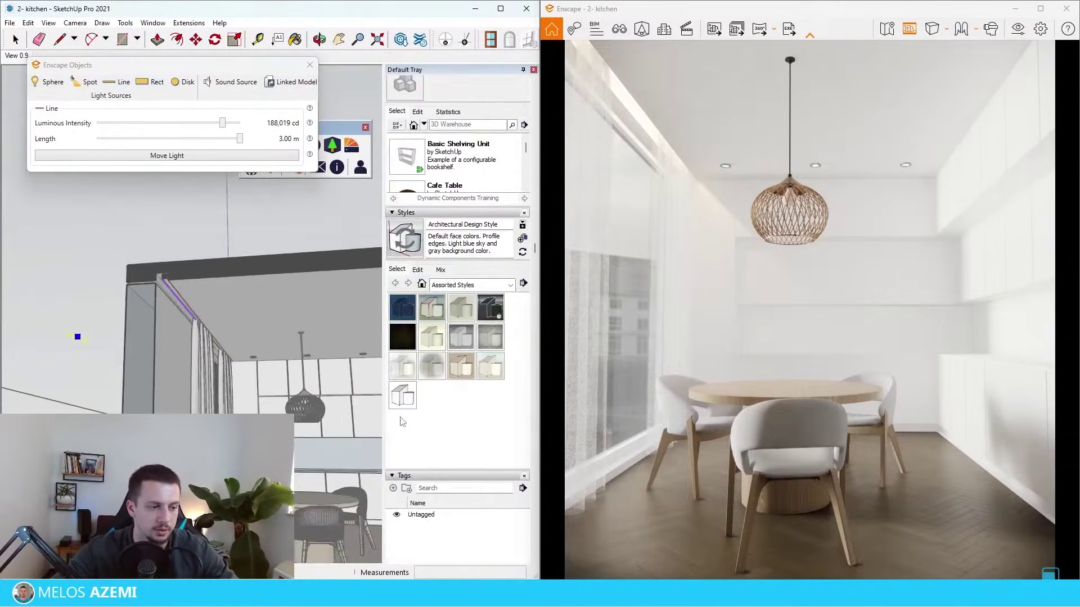
scroll(330, 448, up, 5)
mouse_move(330, 444)
middle_down()
mouse_move(267, 343)
mouse_move(261, 360)
middle_up()
click(273, 370)
Rotate the backsplash line light to run along the upper cabinets and move it against their underside
key(m)
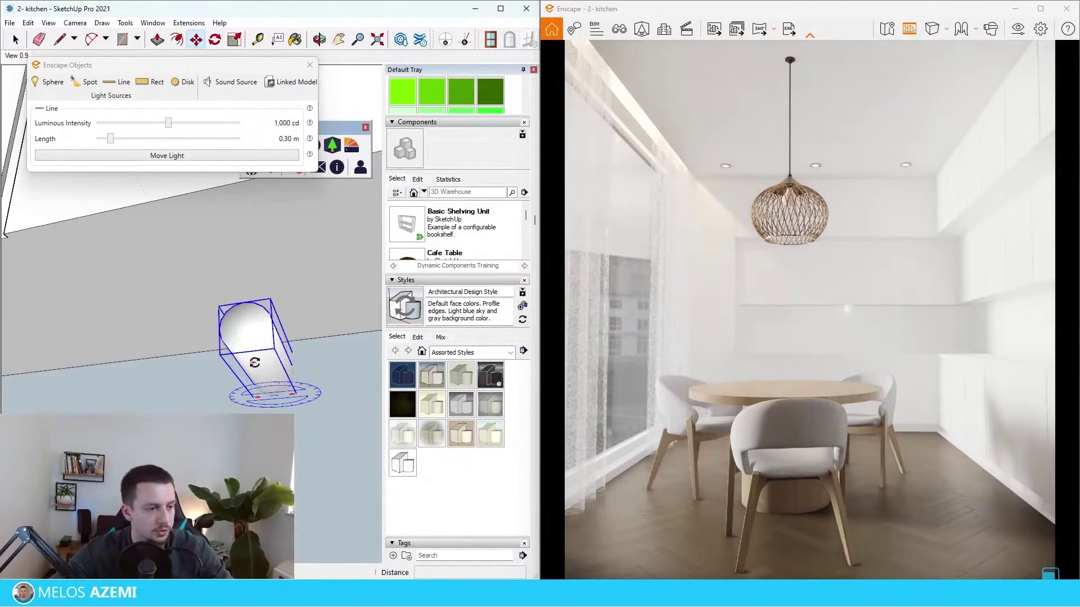
click(253, 362)
click(263, 374)
click(262, 373)
click(265, 348)
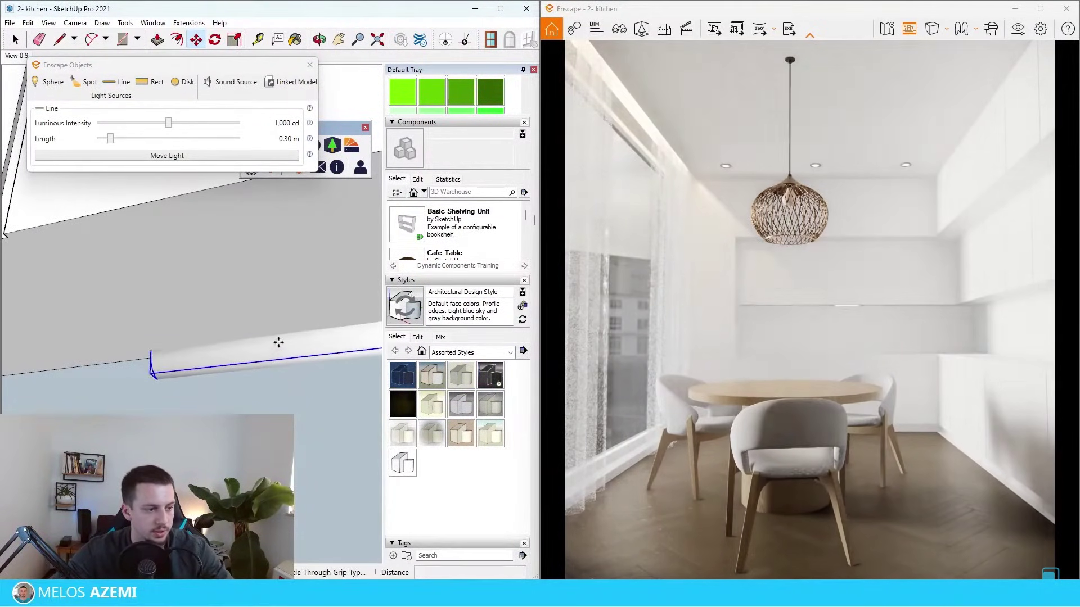
click(277, 342)
click(276, 332)
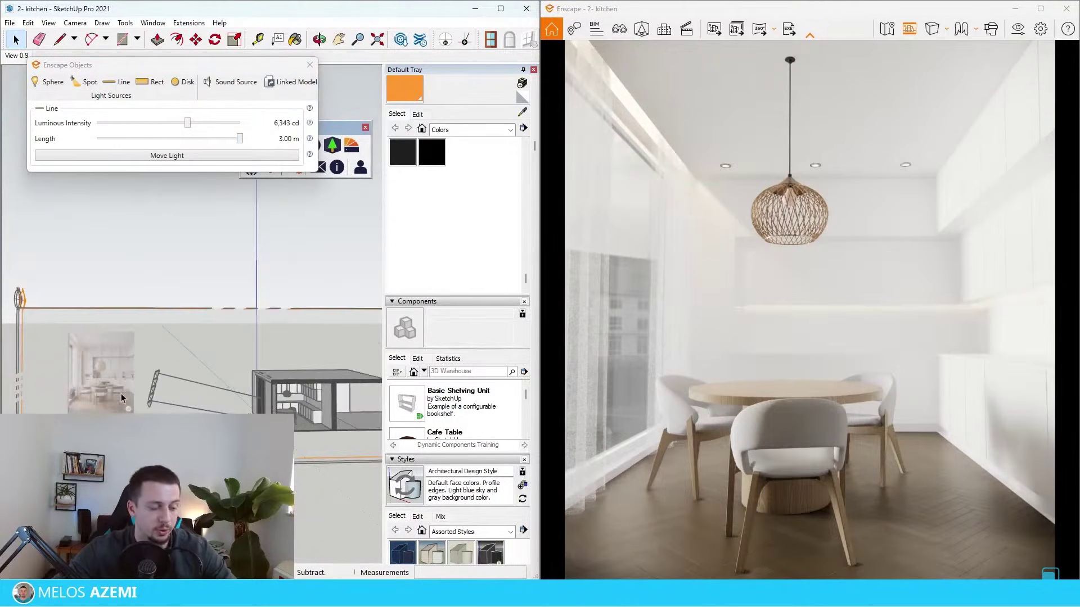
Import Fabric 08 from the Fabrics category of the Enscape material library and select the front chair's upholstered shell inside its component
scroll(326, 411, up, 10)
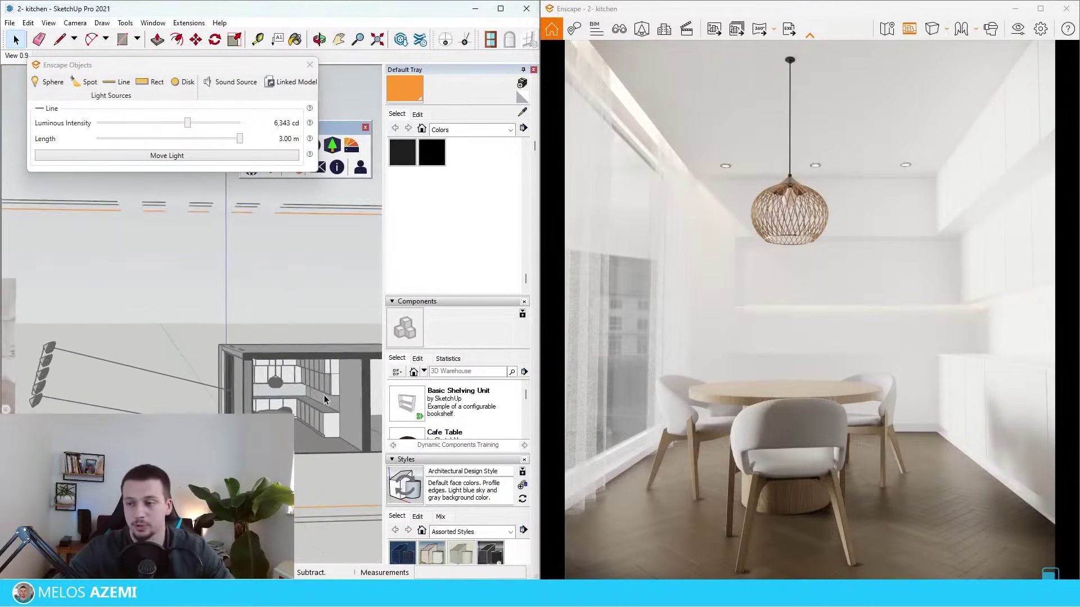
click(351, 146)
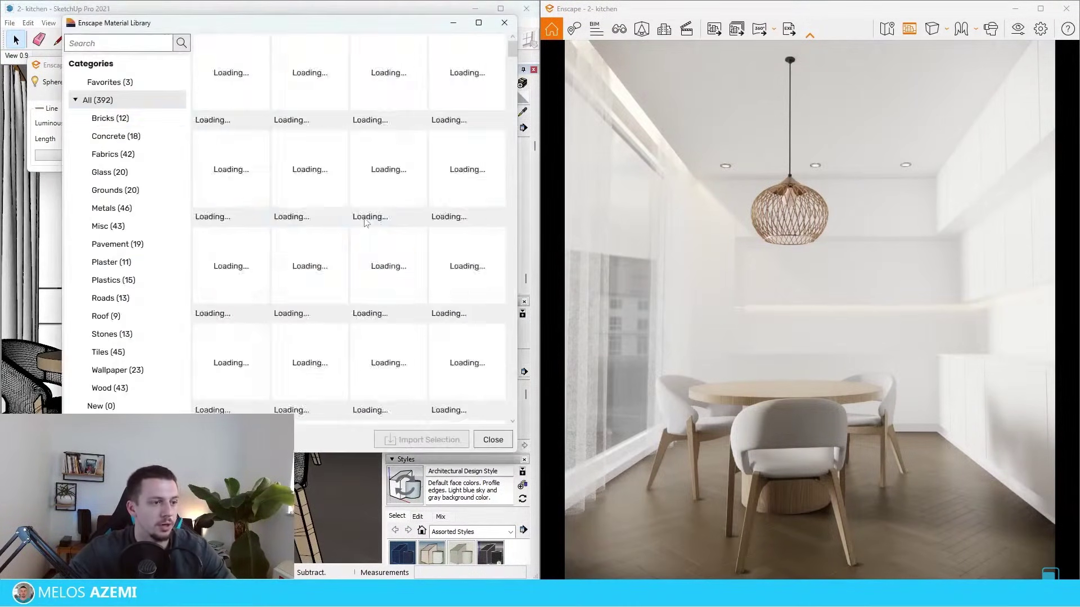
click(129, 156)
scroll(383, 186, down, 6)
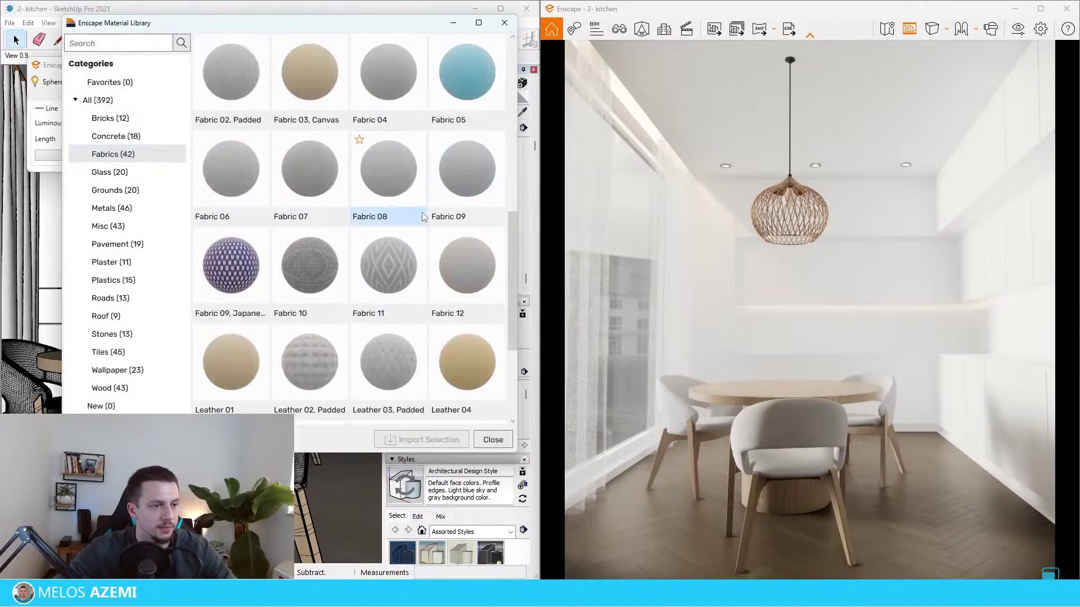
scroll(405, 216, up, 2)
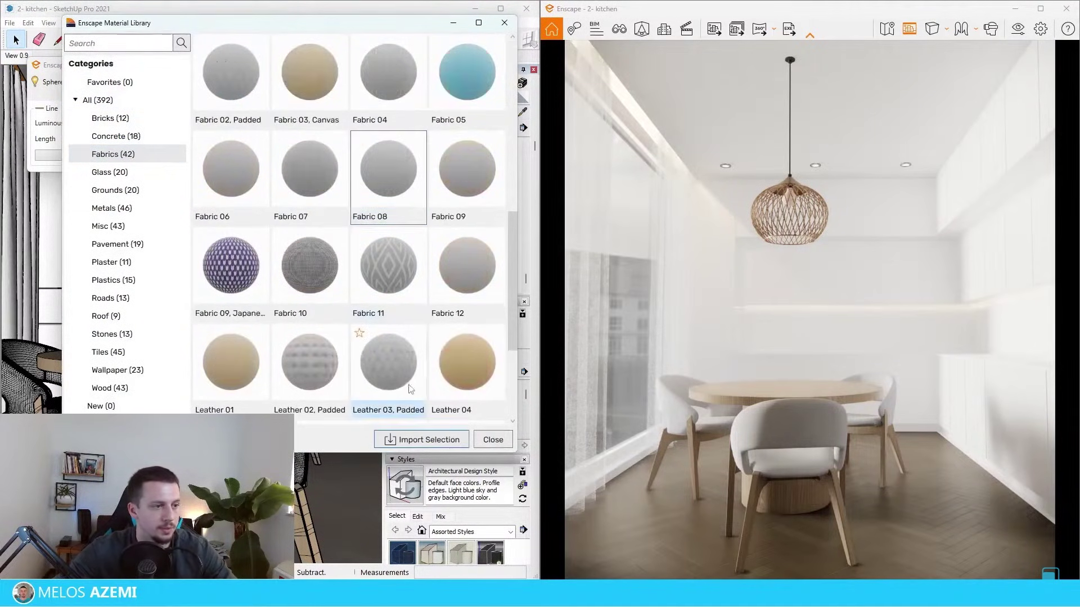
click(430, 440)
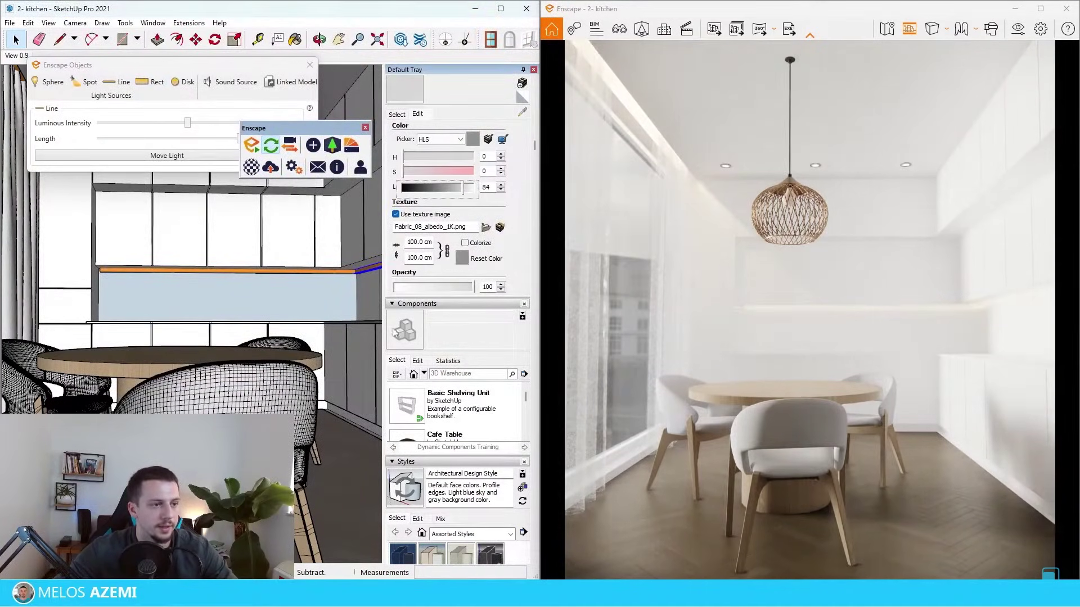
double_click(221, 402)
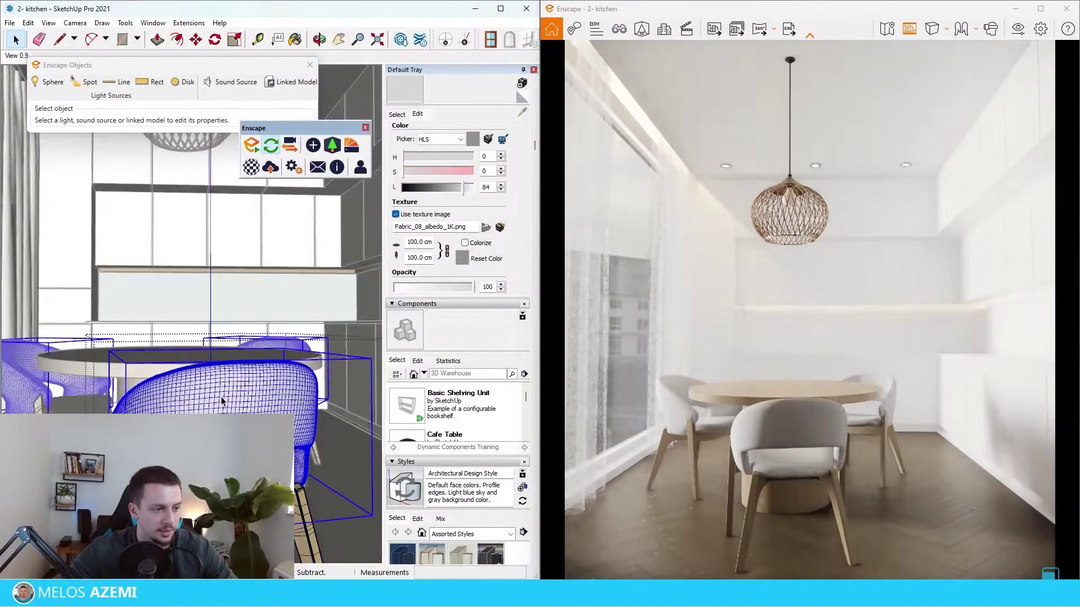
double_click(221, 402)
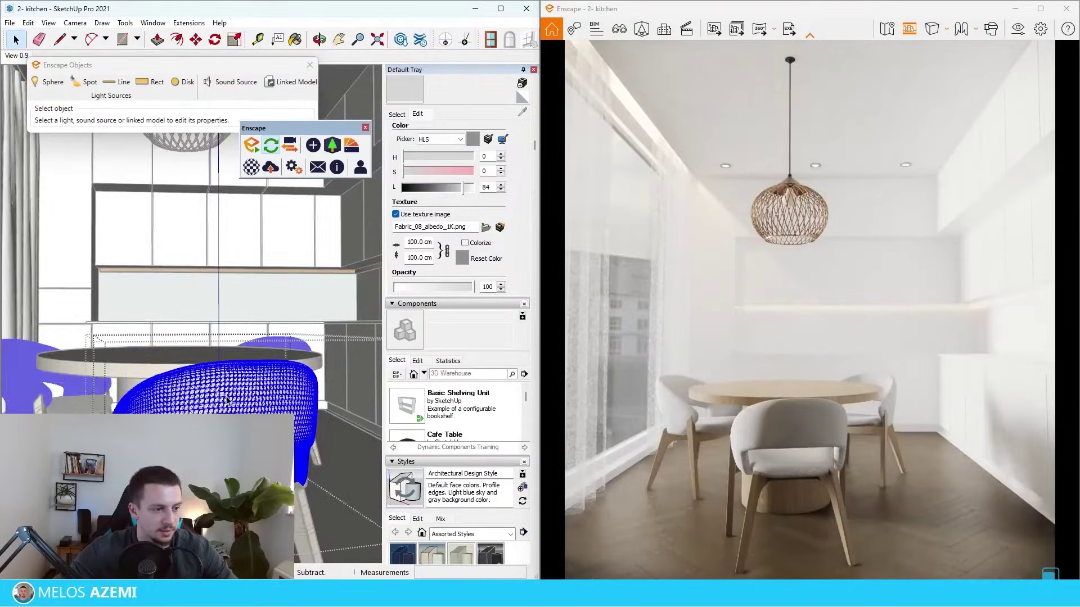
Pick the bowl of apples from the Accessories category of the Enscape asset library
middle_drag(169, 304, 118, 301)
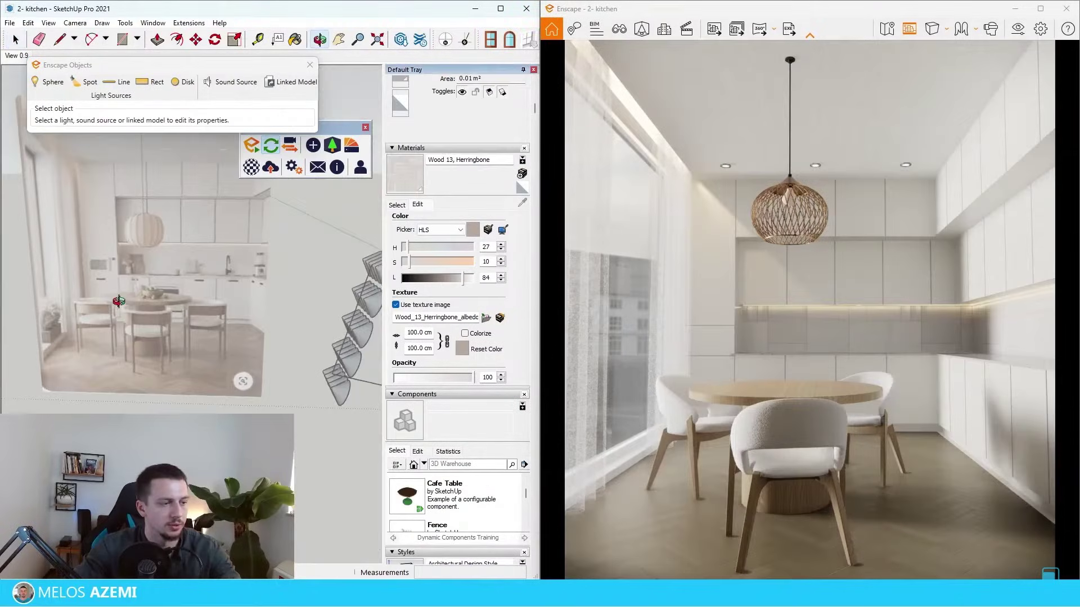
click(332, 145)
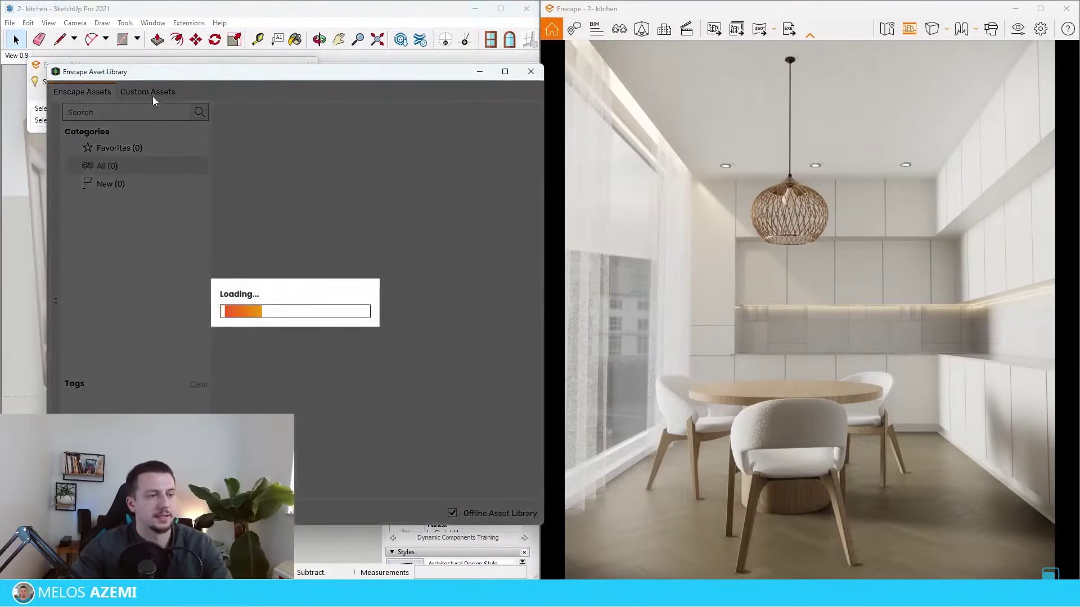
click(125, 190)
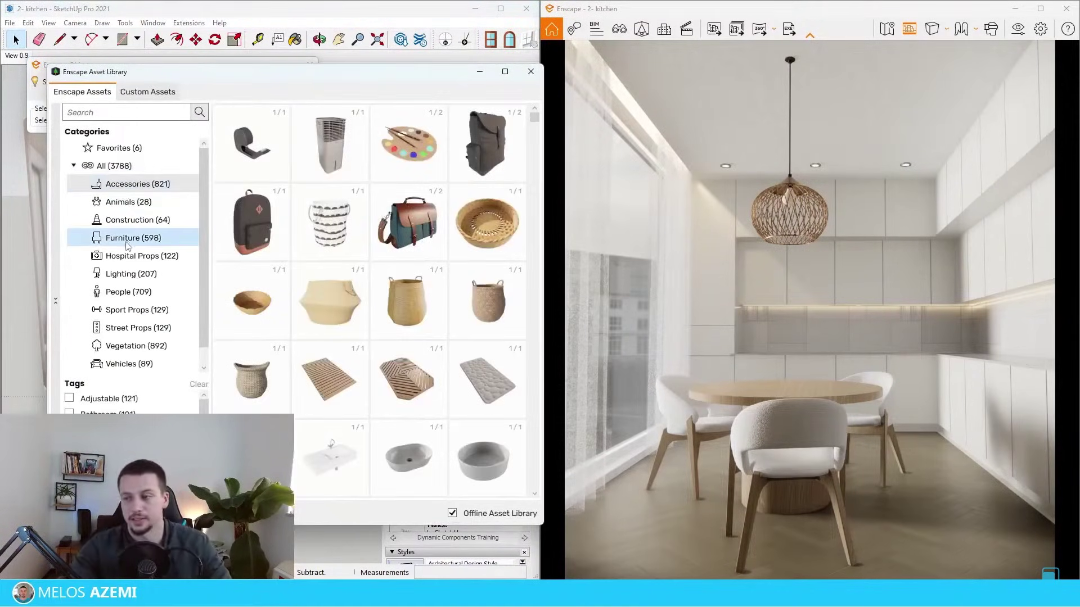
scroll(329, 438, down, 10)
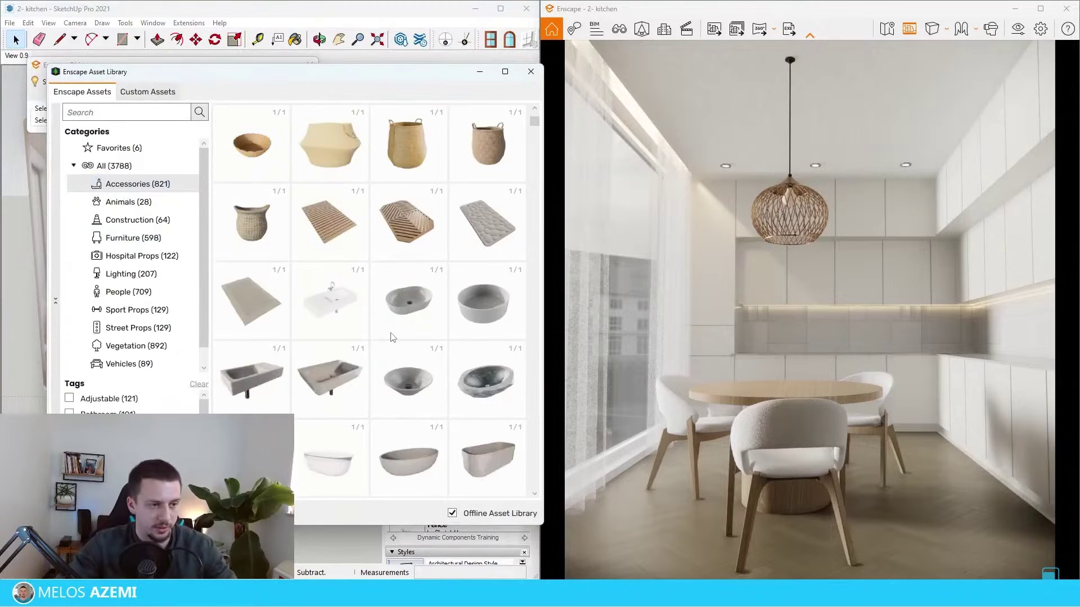
scroll(390, 351, down, 3)
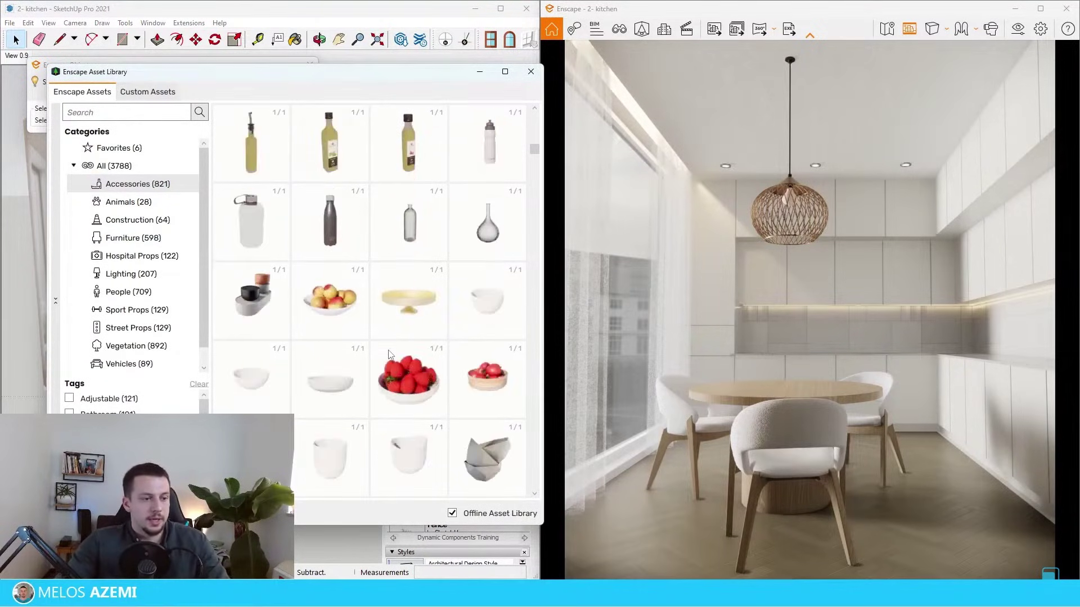
click(339, 291)
Place the apple bowl on the round dining table and raise it so it rests on the tabletop
scroll(309, 294, up, 5)
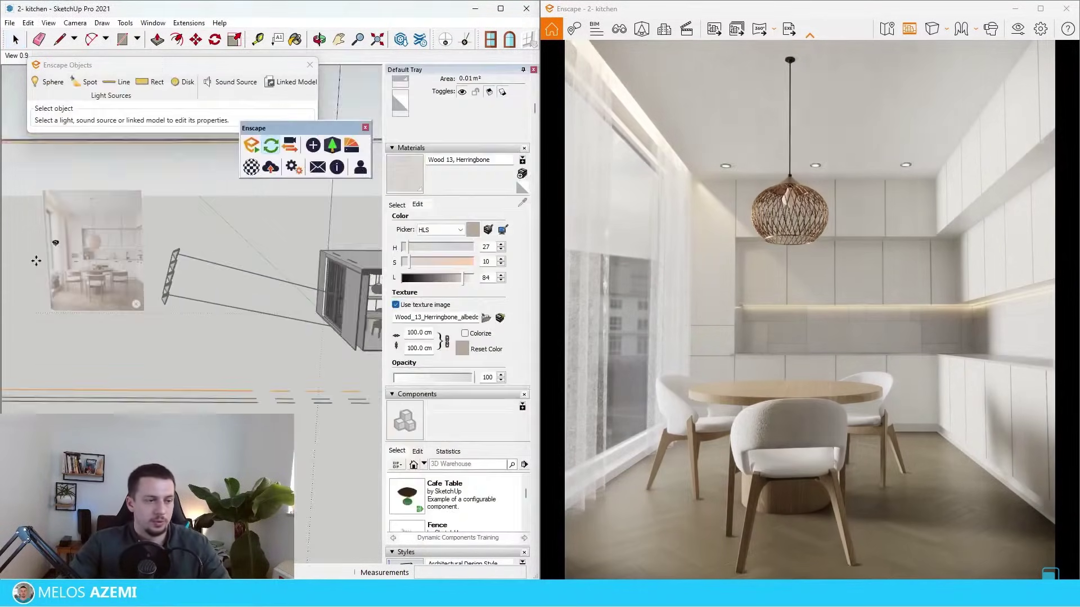
scroll(309, 295, up, 10)
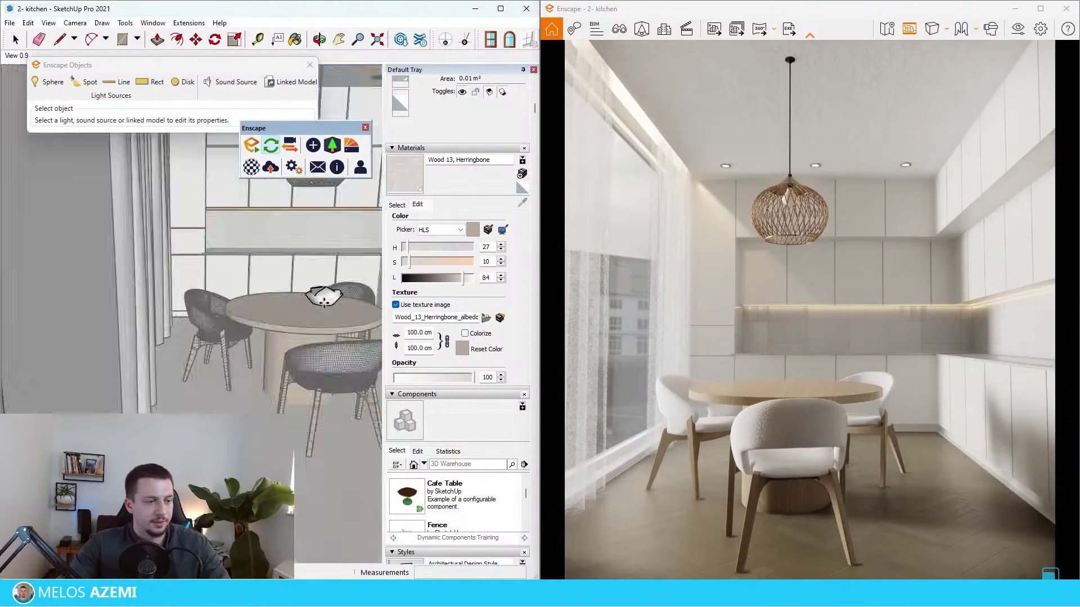
scroll(248, 363, up, 1)
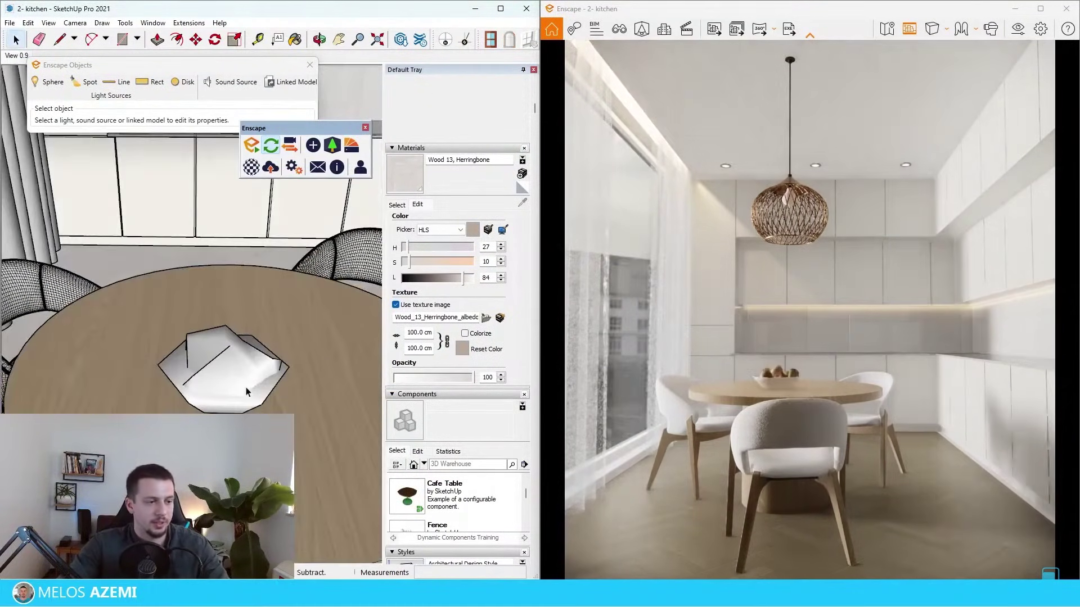
click(256, 359)
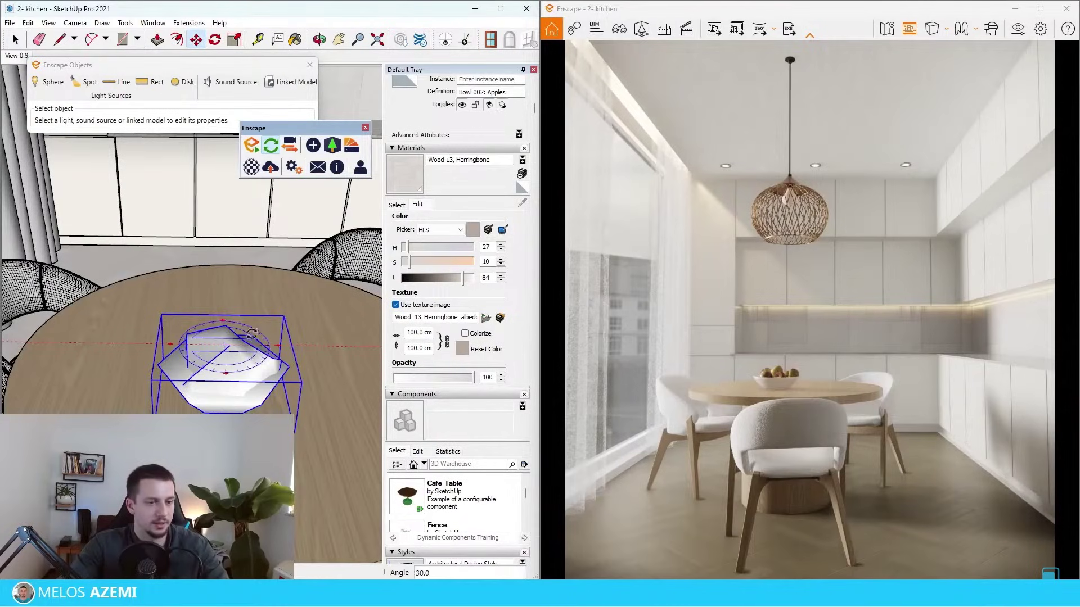
Move the black sink and faucet component into position on the back countertop
mouse_move(277, 344)
middle_down()
mouse_move(224, 311)
mouse_move(227, 357)
middle_up()
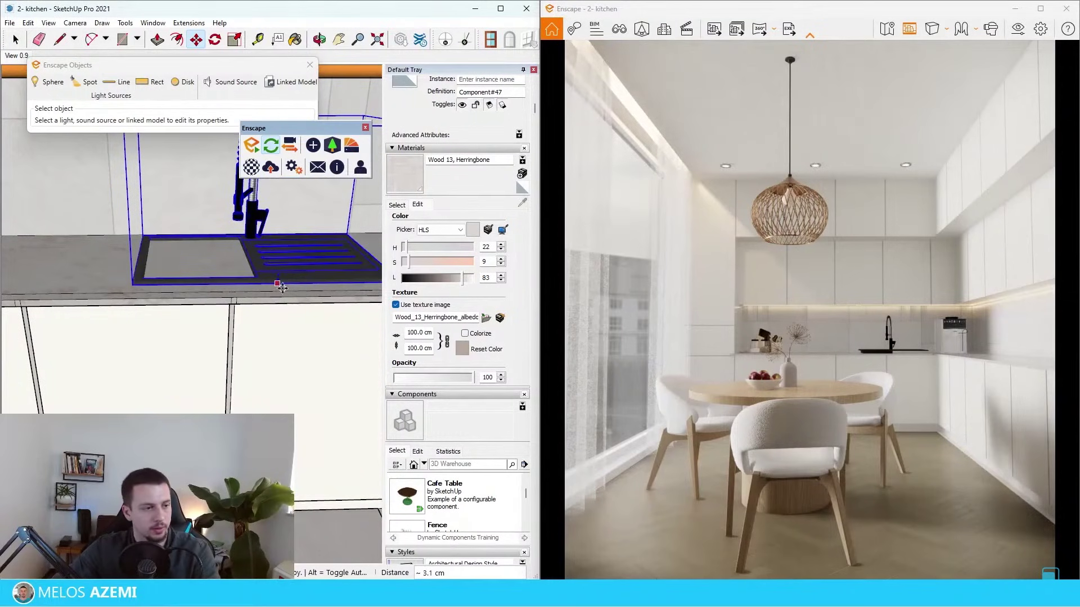
click(281, 288)
middle_drag(282, 288, 245, 285)
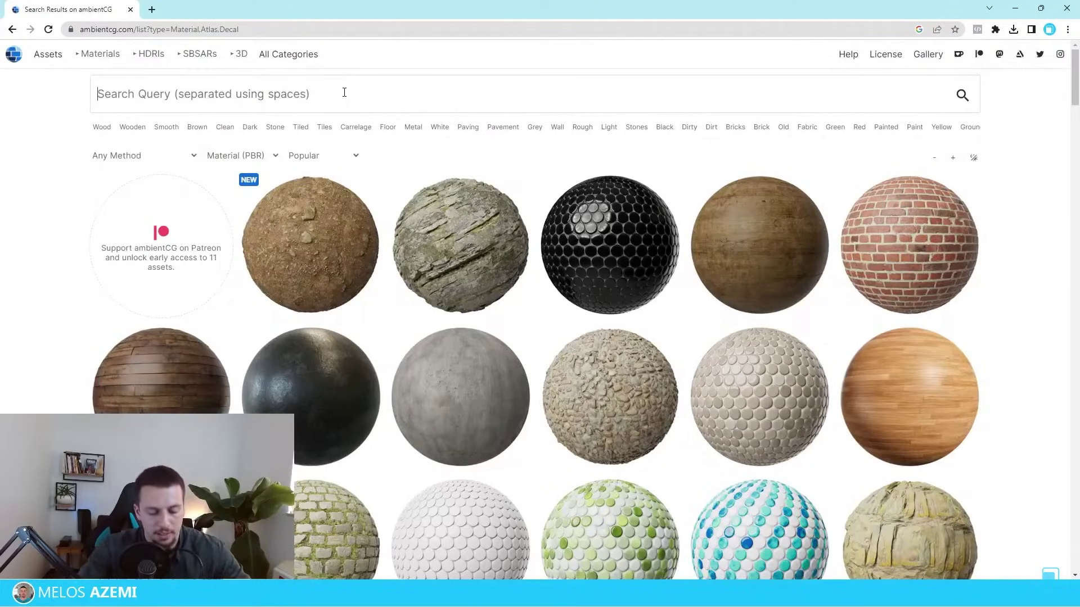
Switch to ambientCG in the browser, search for "wood floor" and open the WoodFloor053 herringbone material
click(345, 92)
text(wood flor)
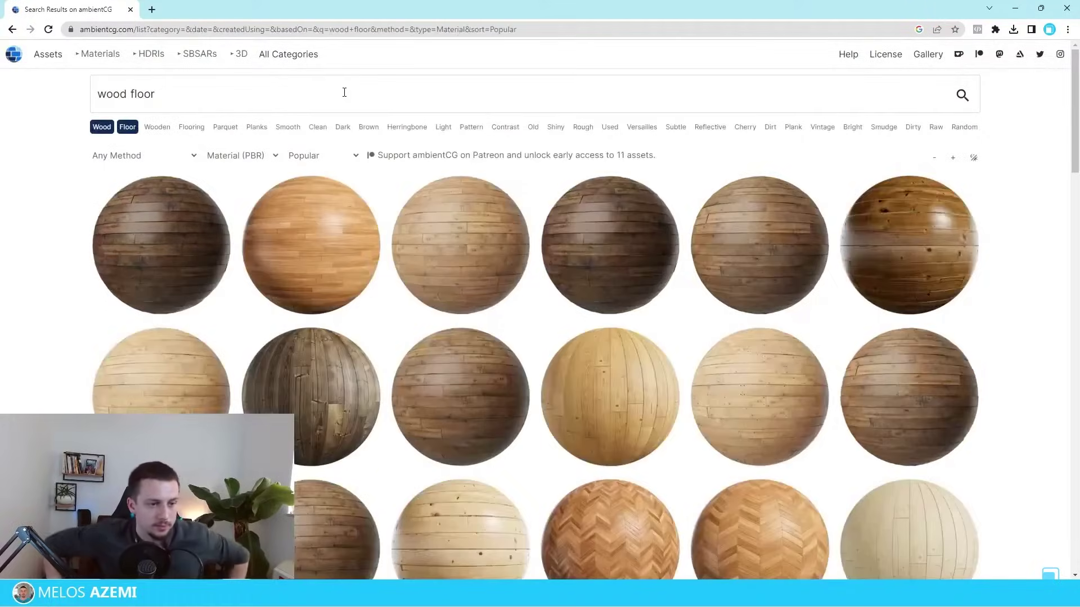
scroll(651, 200, down, 5)
click(651, 198)
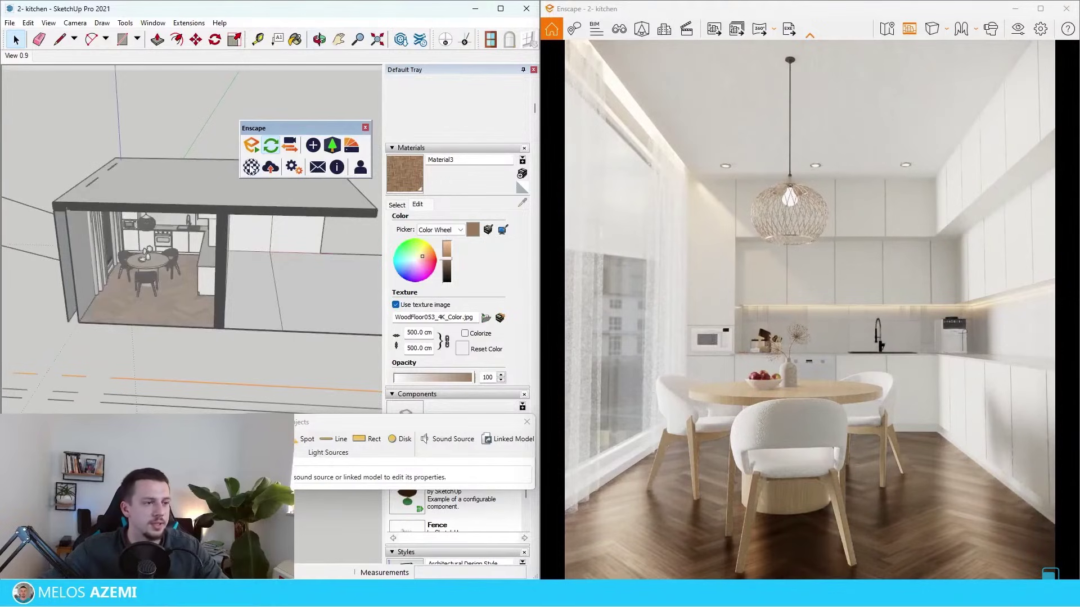
Load the herringbone floor material into the Enscape Material Editor and set its metallic value to 0 %
click(251, 167)
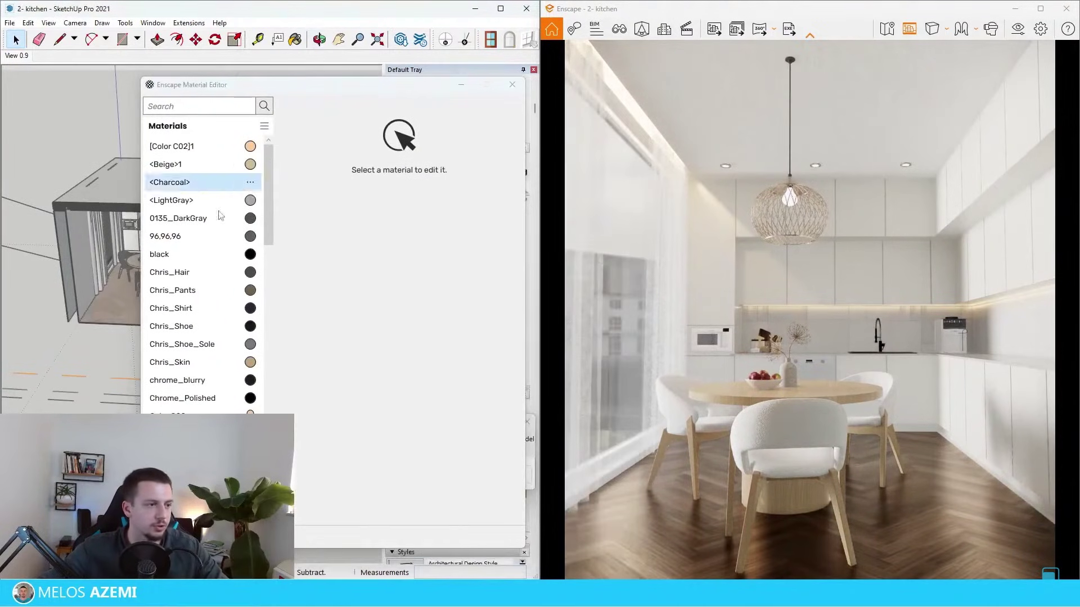
alt+click(107, 305)
double_click(490, 441)
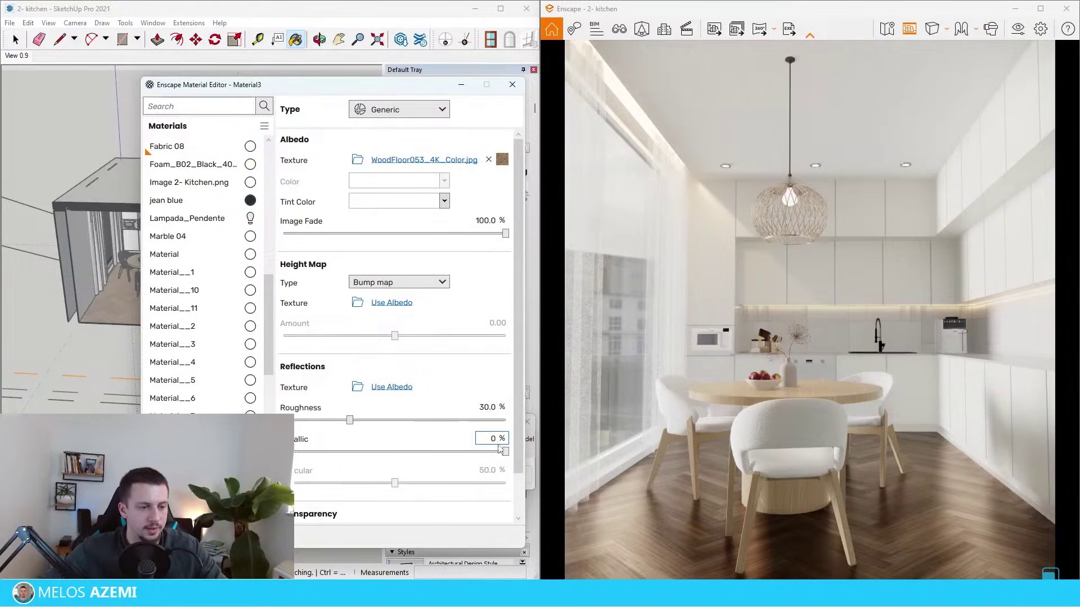
key(Return)
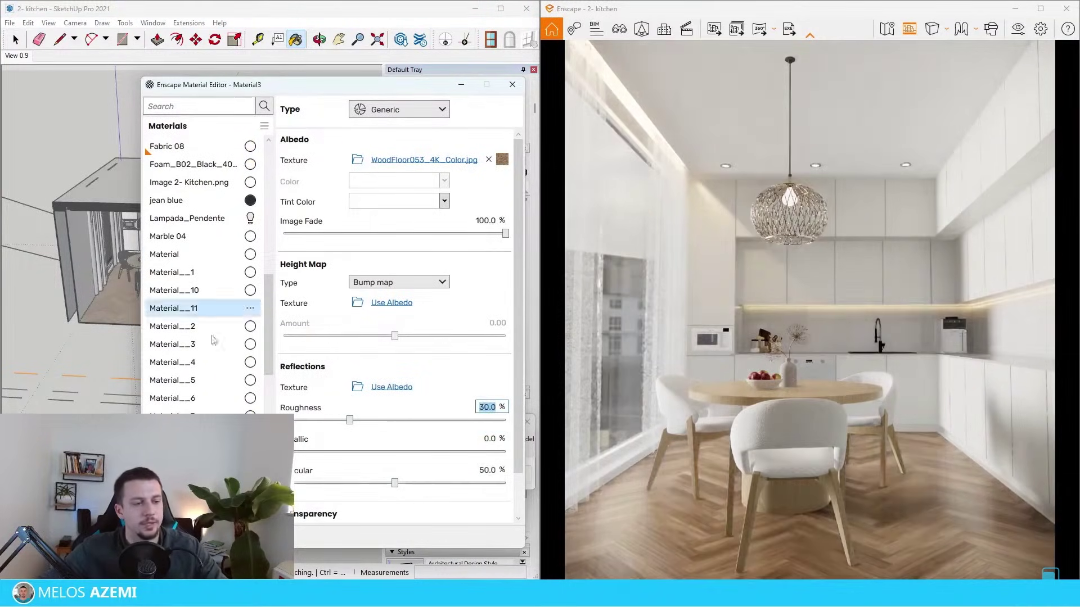